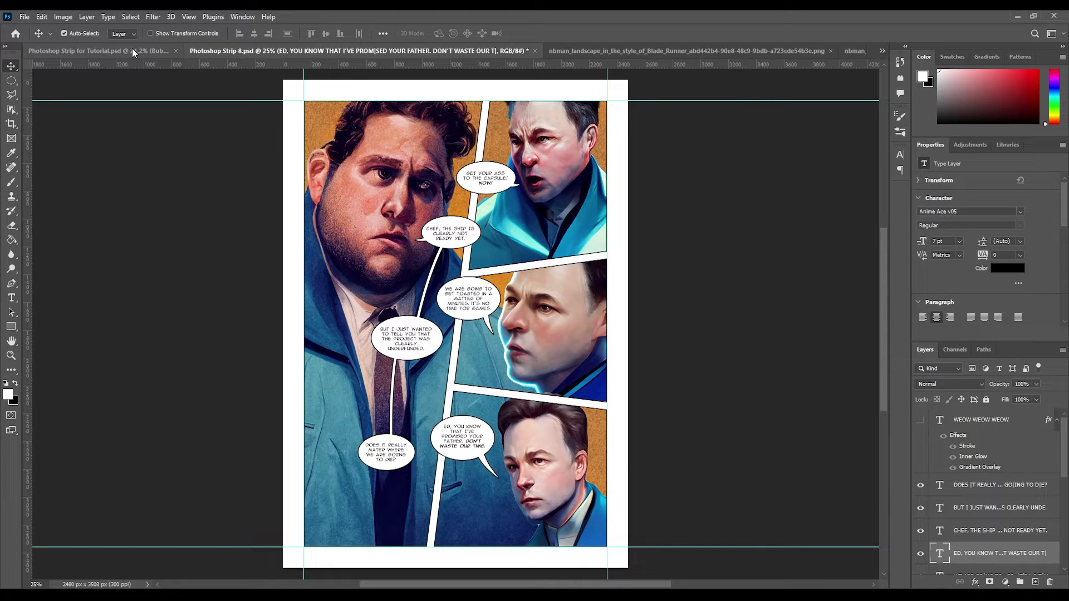
Step: Switch to the Photoshop Strip for Tutorial.psd document and collapse its Panels + Lines layer group
left_click(133, 49)
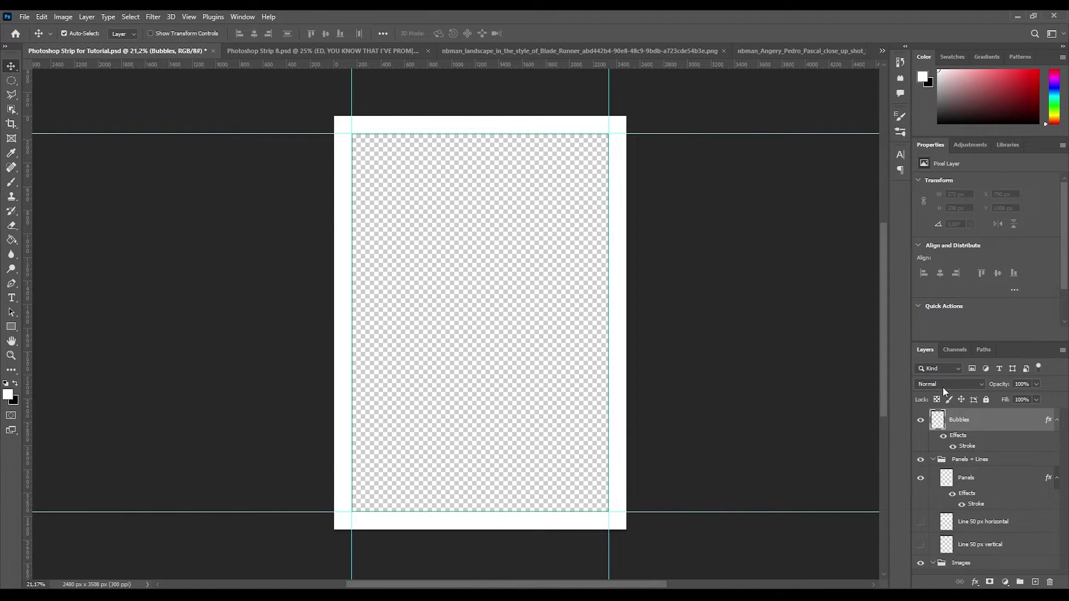
left_click(933, 459)
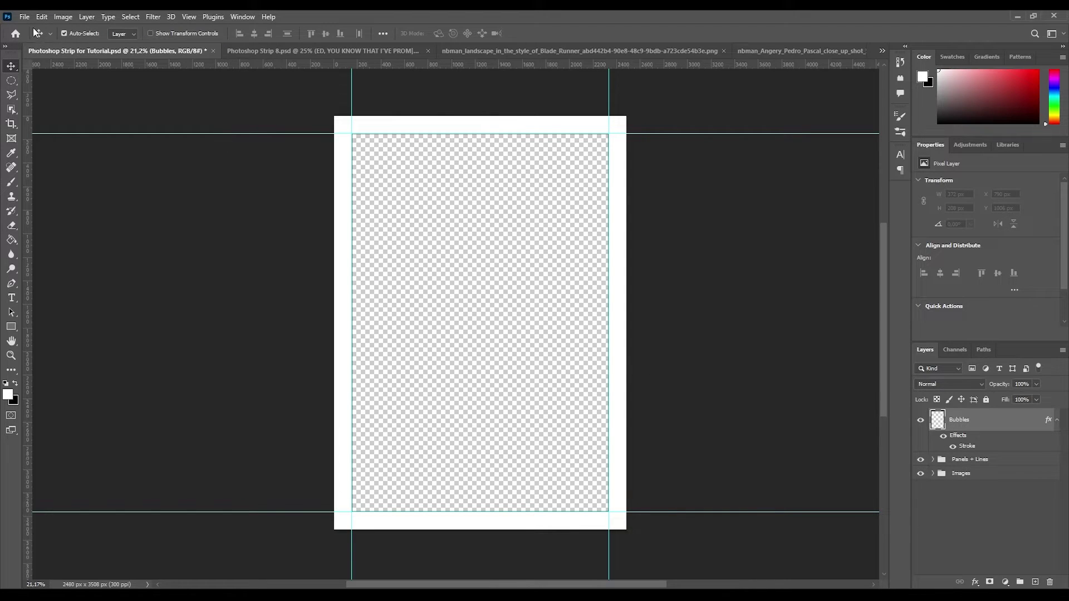
Step: Try setting up a new 1080 x 1920 pixel document at 300 pixels/inch, and cancel it
key("ctrl+n")
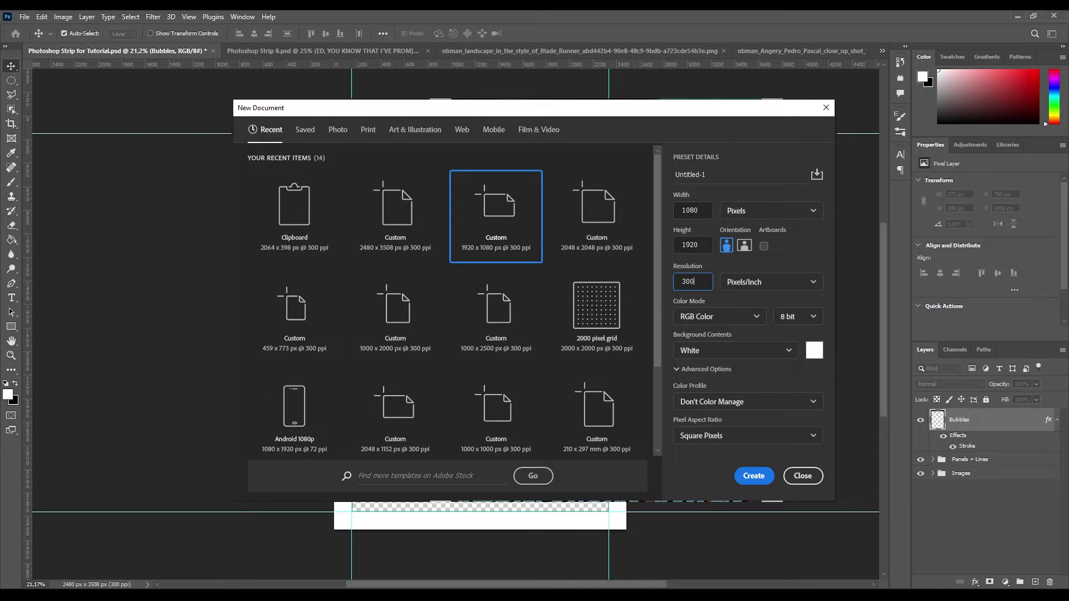
key("Escape")
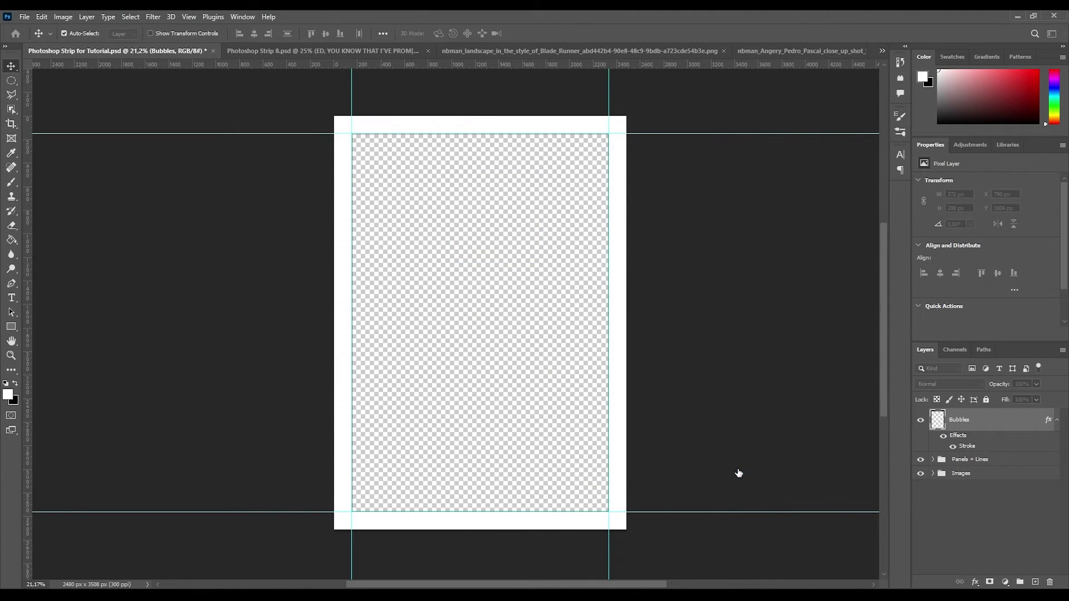
Step: Clear the entire contents of the Panels layer in the Panels + Lines group and deselect everything
left_click(945, 464)
left_click(933, 460)
left_click(946, 478)
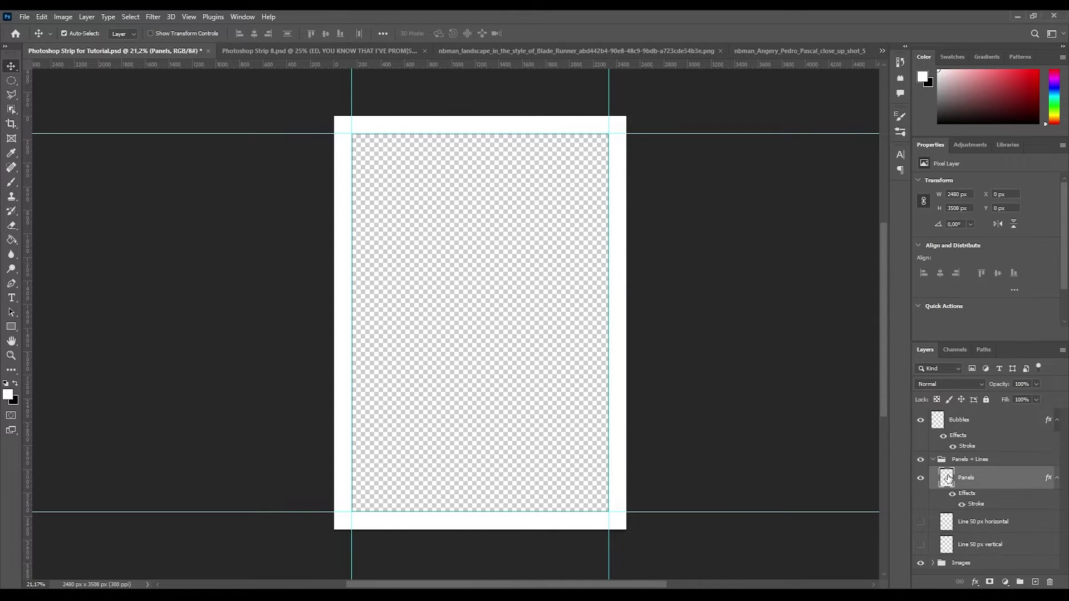
key("ctrl+a")
key("Delete")
key("ctrl+d")
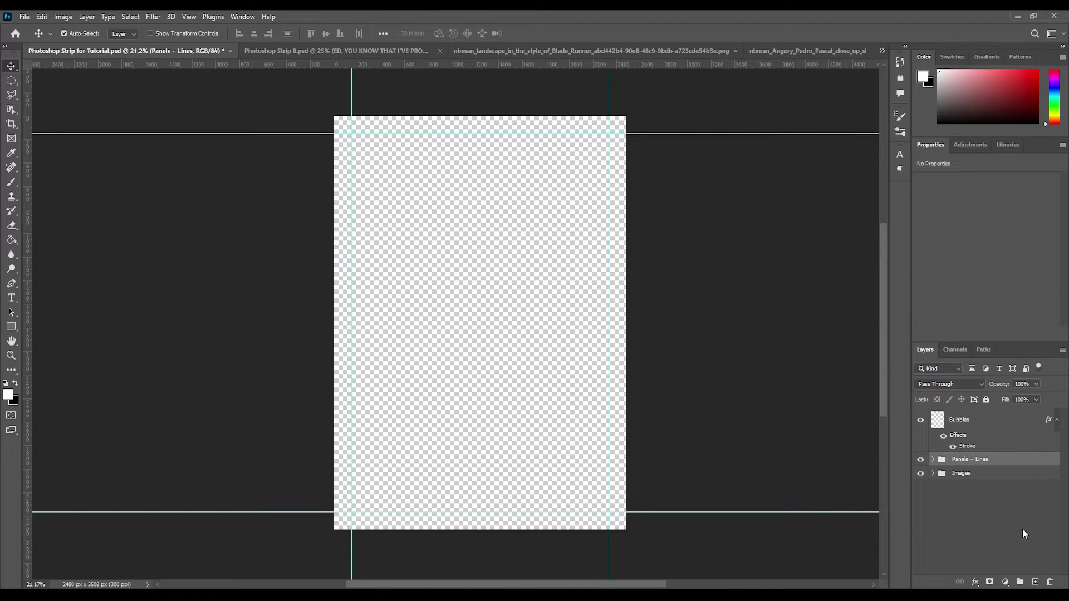
left_click(957, 502)
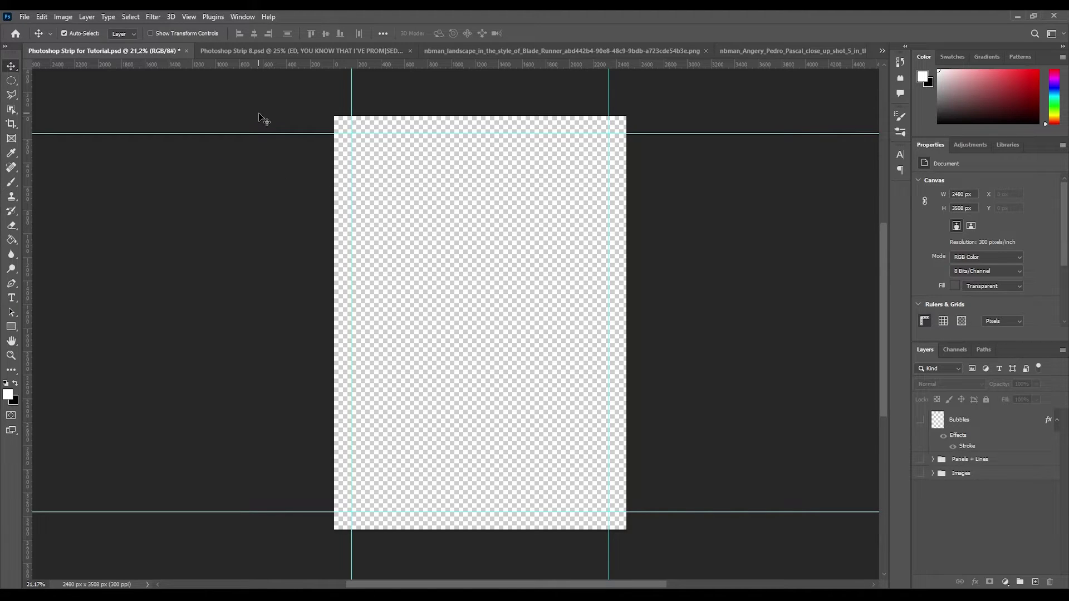
Step: Try a vertical guide in the middle part of the page and check the position of the left margin guide
scroll(243, 95, "right", 2)
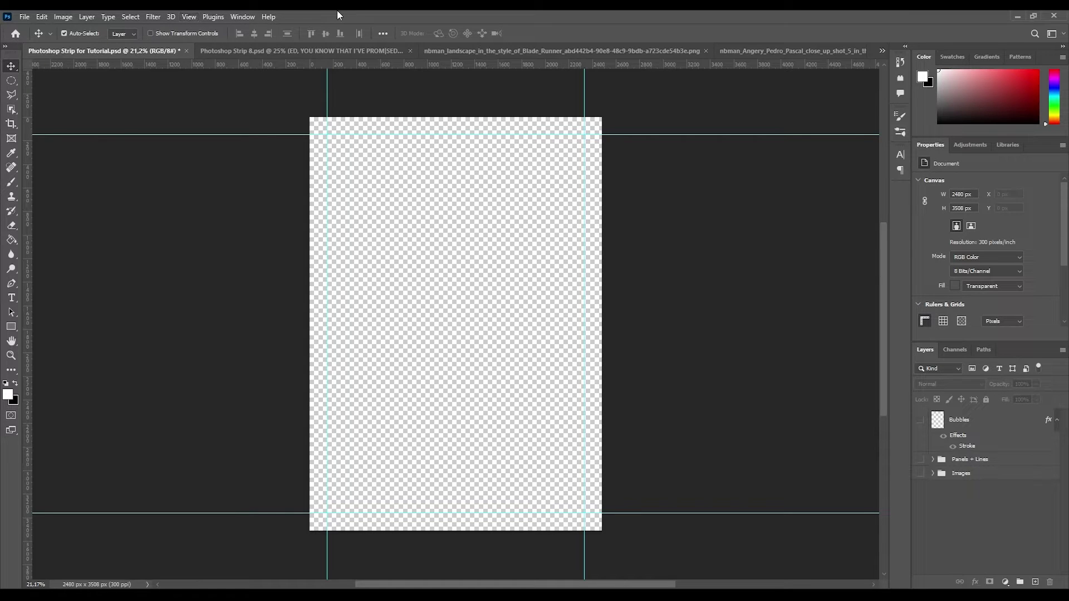
left_click_drag(26, 211, 426, 207)
left_click(426, 237)
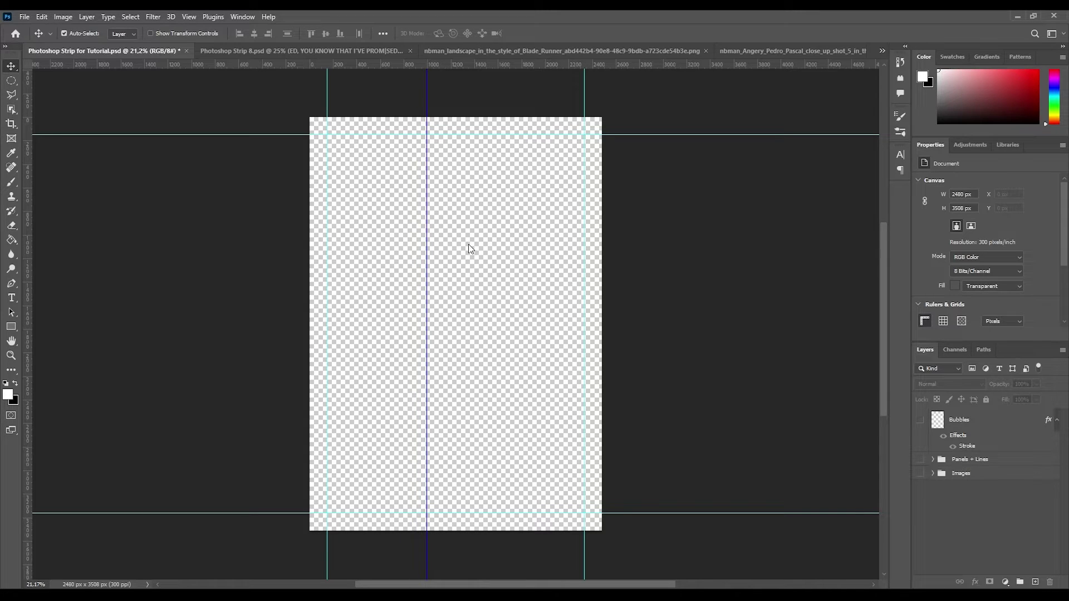
double_click(506, 215)
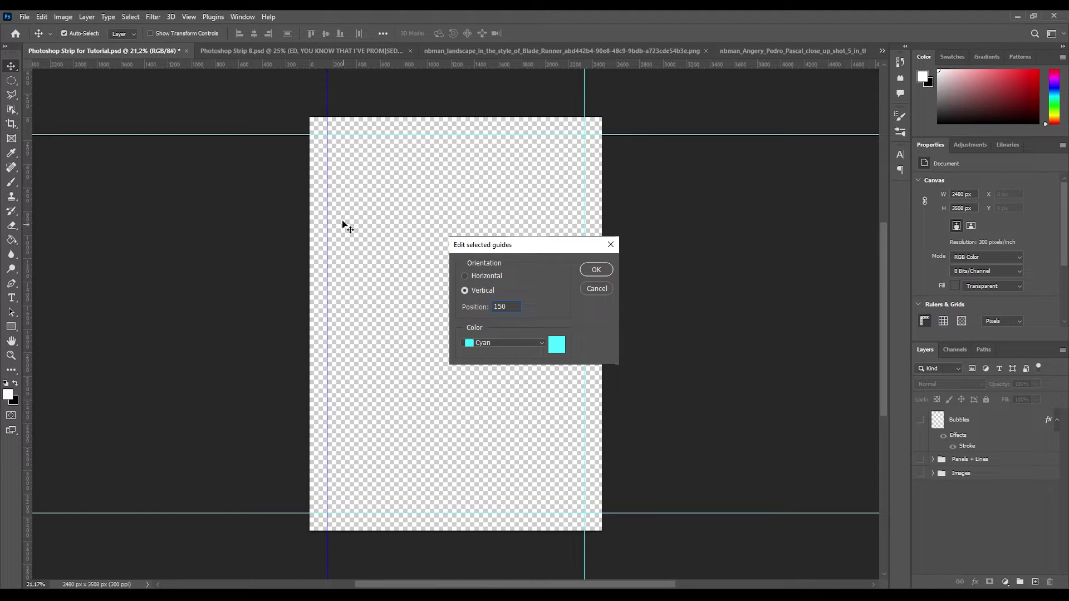
key("Return")
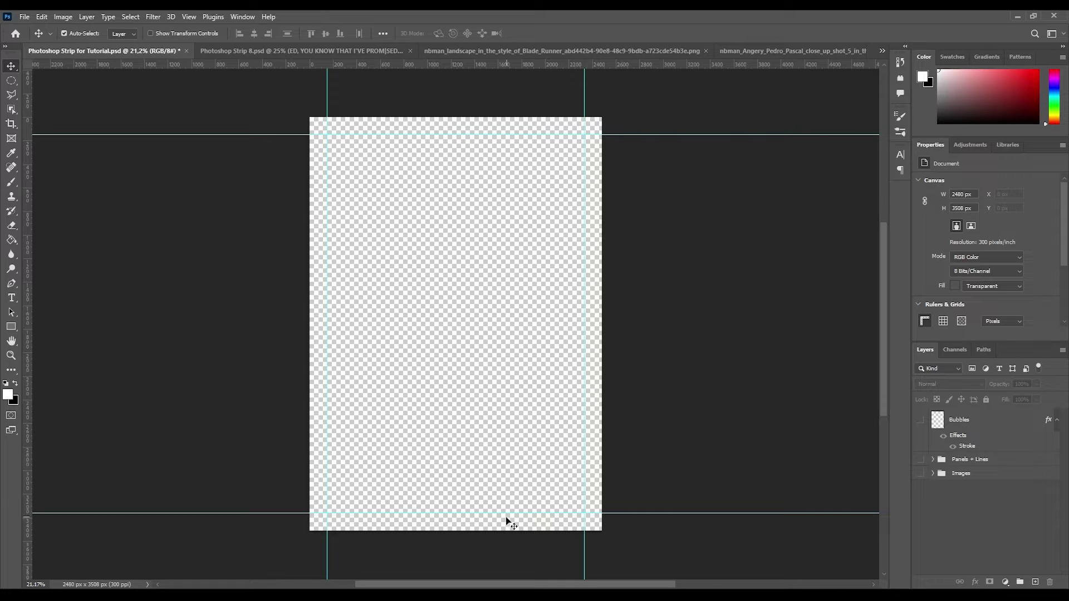
Step: Select the area inside the four margin guides, invert the selection, and fill the page border with white on a new layer
left_click(10, 82)
key("shift+m")
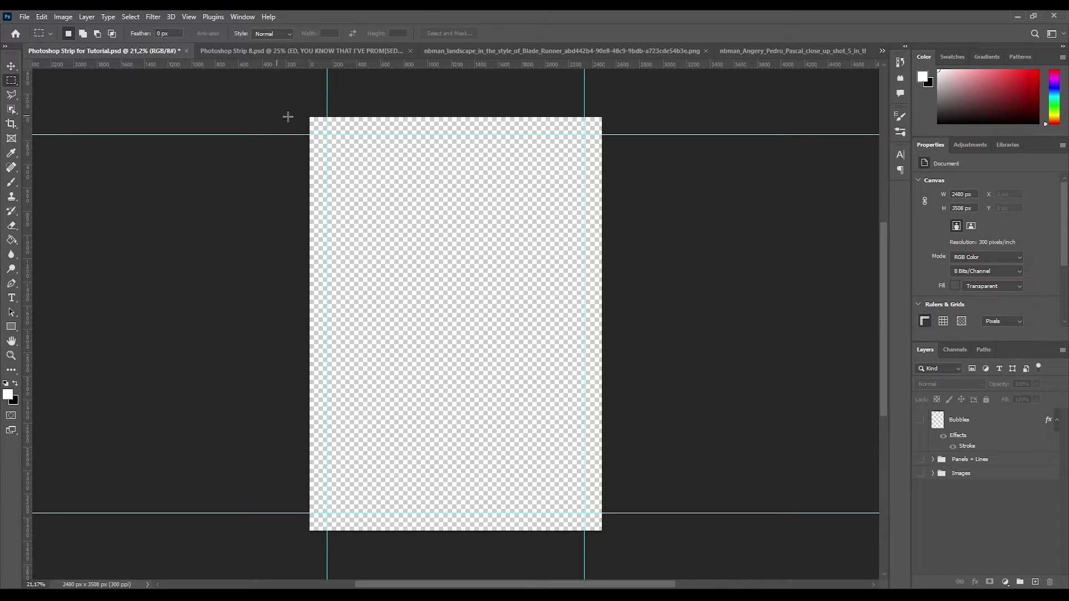
left_click_drag(329, 135, 585, 513)
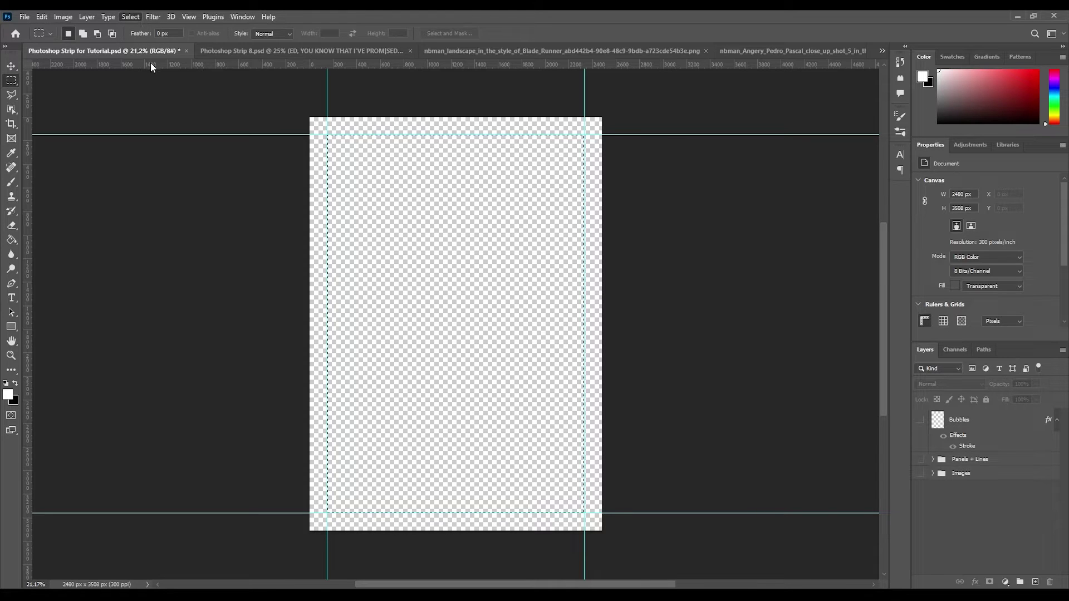
key("ctrl+shift+i")
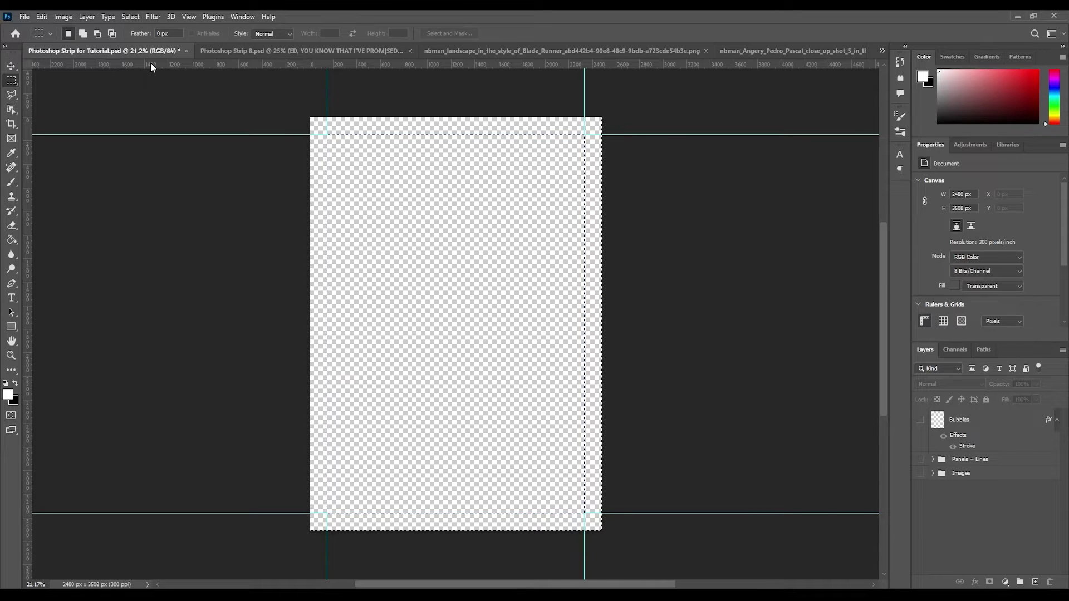
left_click(1035, 581)
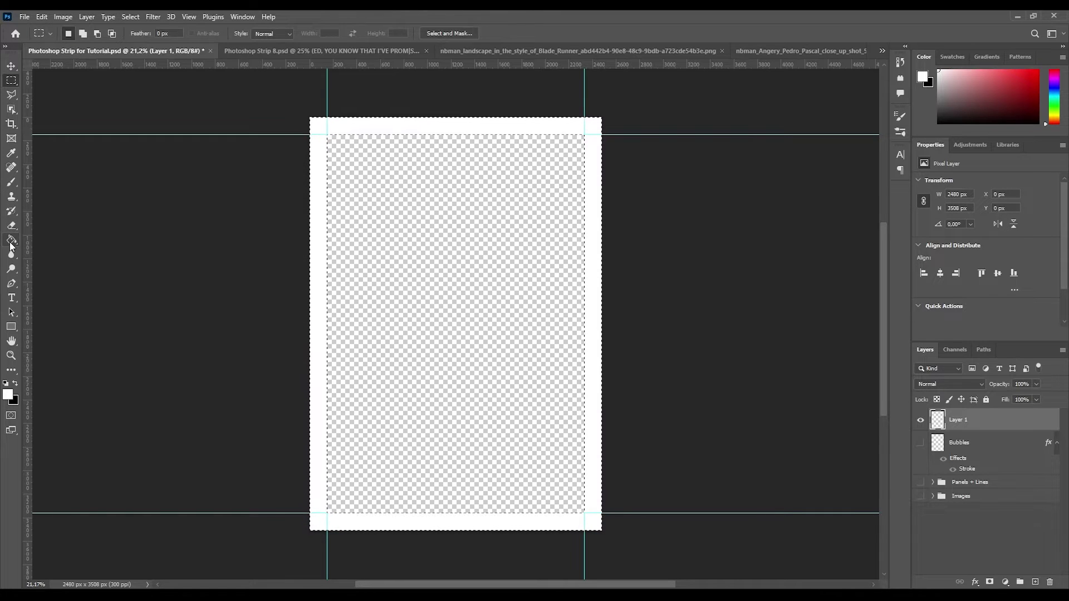
left_click(544, 171)
Step: Expand the Panels + Lines group and delete the new layer holding the white border
left_click(933, 482)
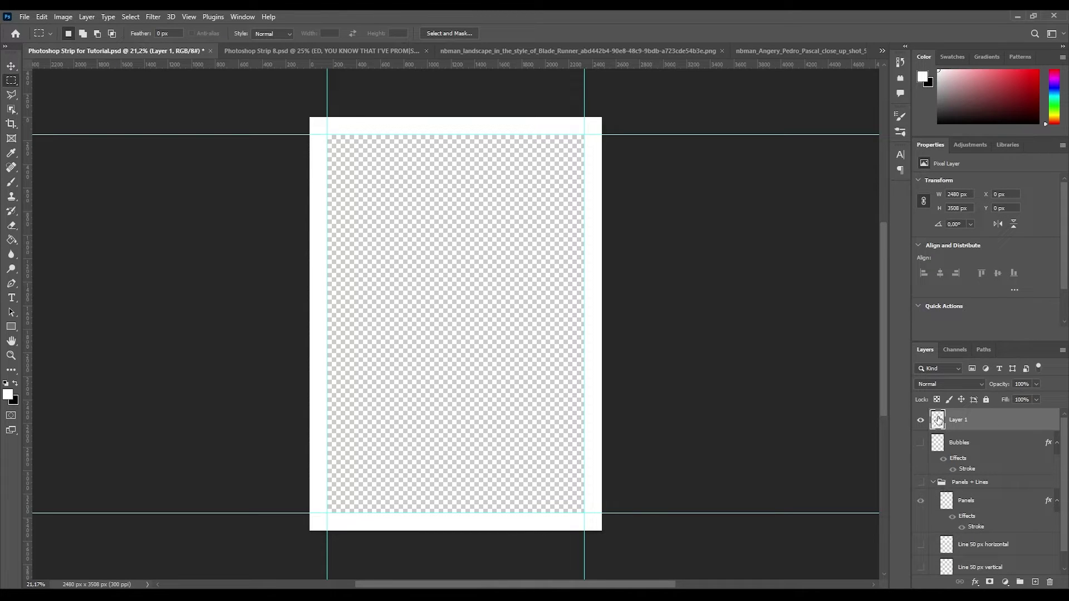
left_click(981, 502)
left_click(959, 421)
key("Delete")
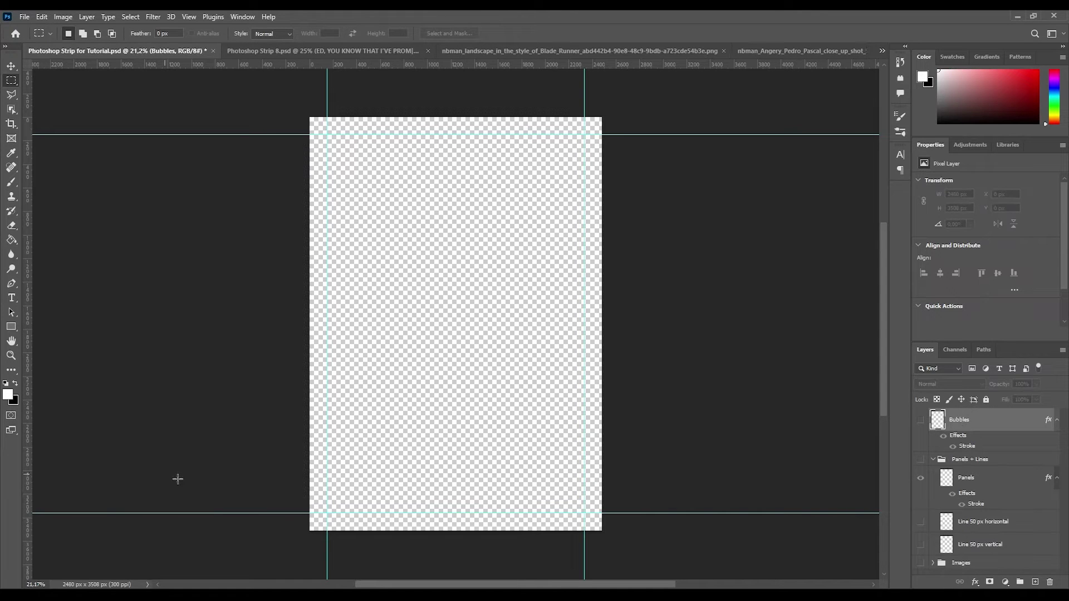
Step: On the Panels layer, fill everything outside the margin guides with white using an inverted rectangular selection, and deselect
left_click(971, 481)
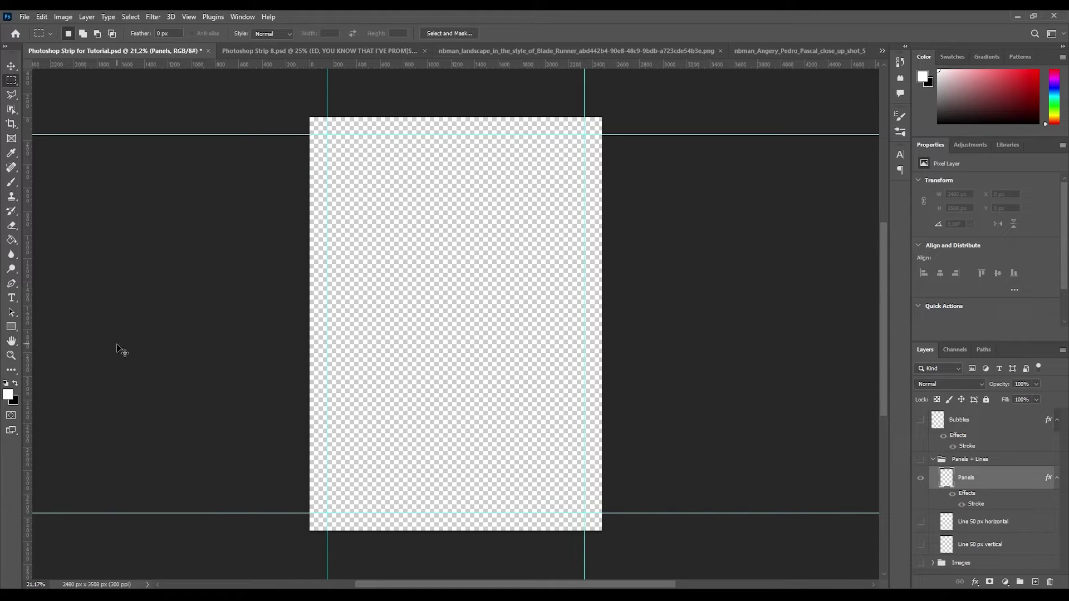
left_click_drag(327, 135, 584, 513)
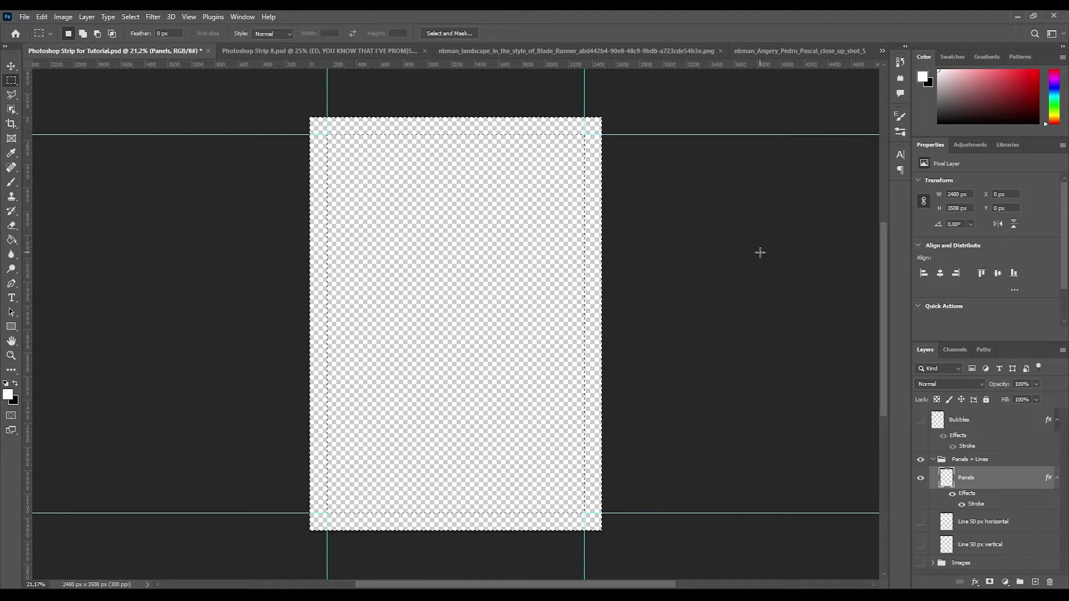
key("ctrl+a")
key("alt+BackSpace")
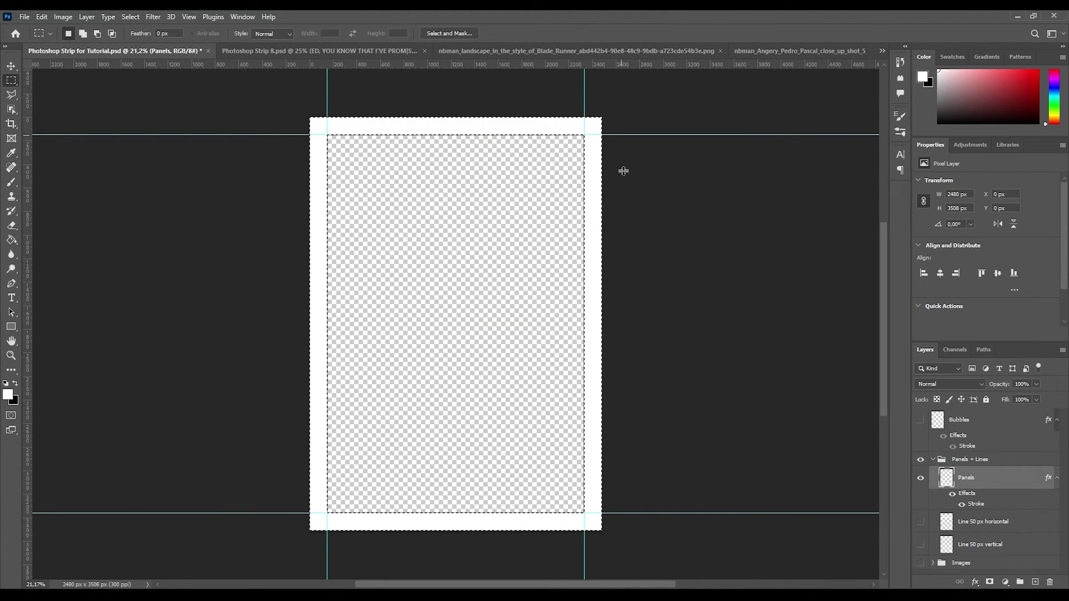
key("ctrl+d")
Step: Remove all four margin guides from the page and hide the rulers
left_click(11, 66)
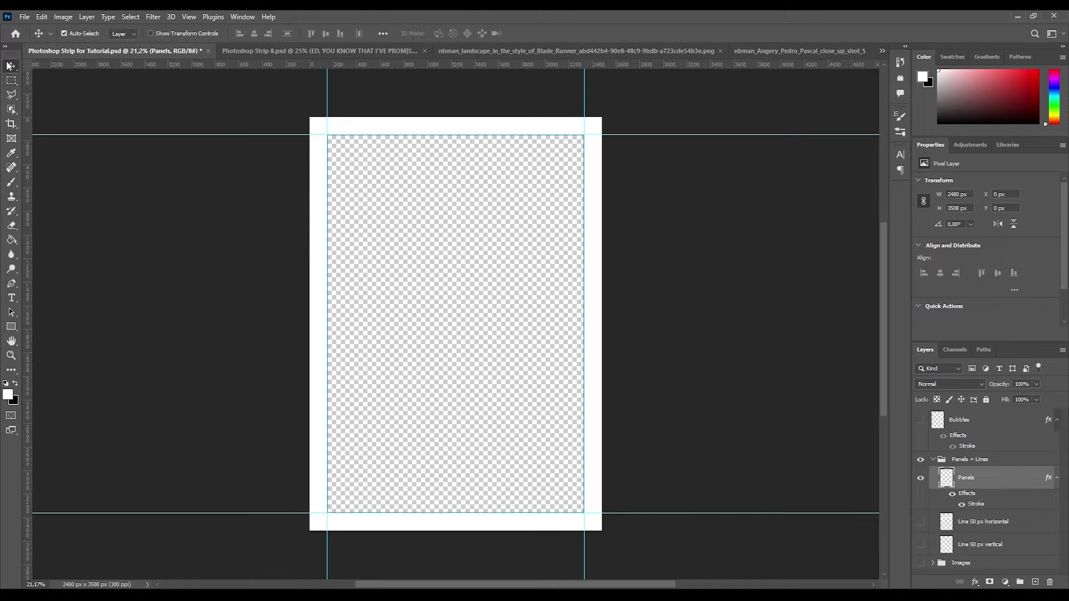
left_click_drag(329, 184, 10, 178)
left_click_drag(586, 165, 21, 195)
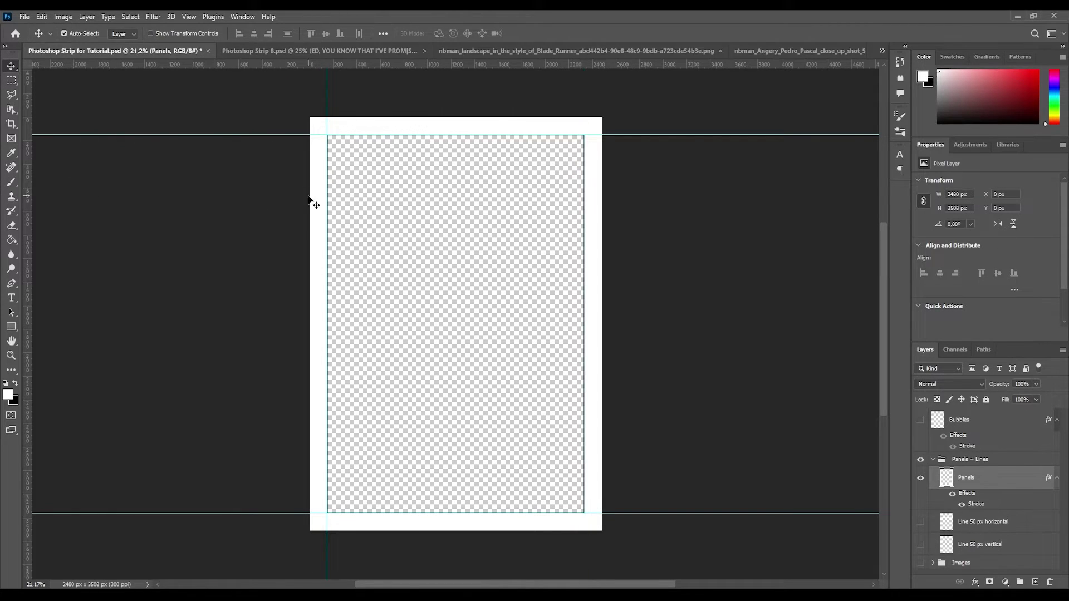
left_click_drag(325, 187, 10, 176)
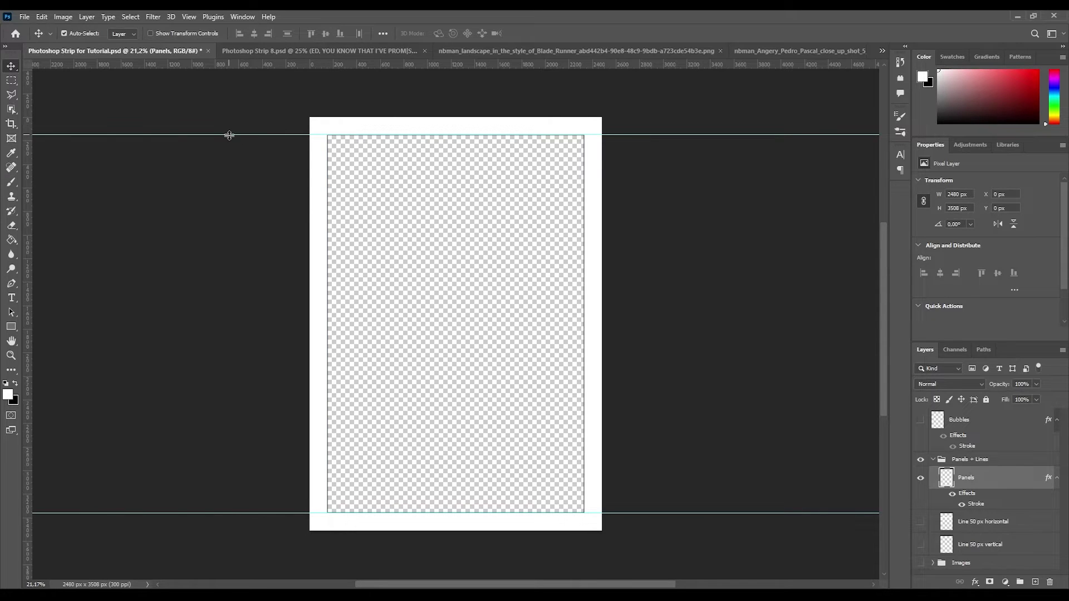
left_click_drag(229, 135, 245, 48)
left_click(254, 495)
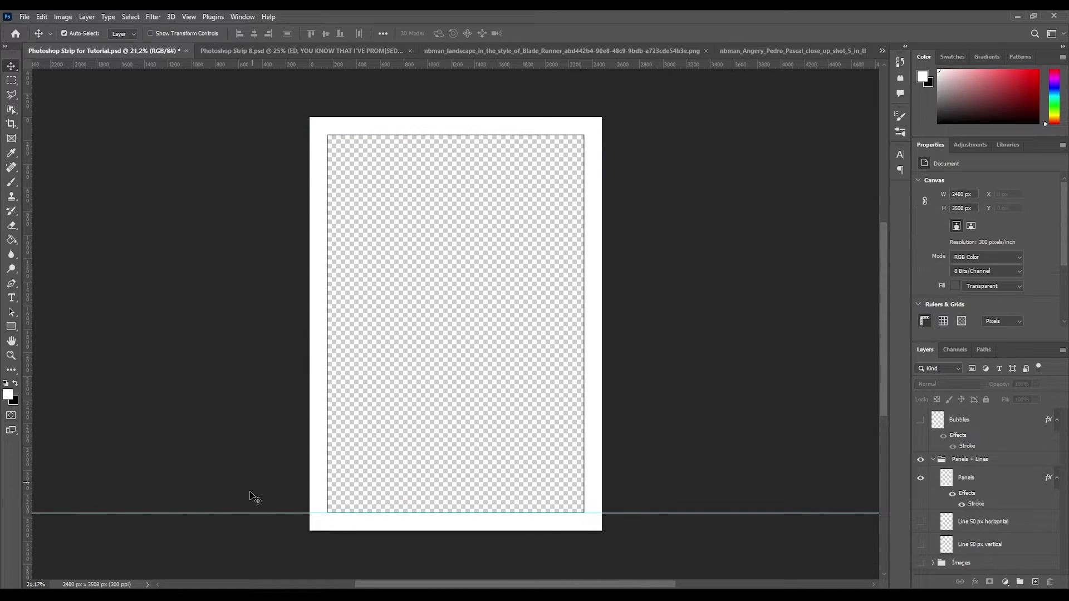
left_click_drag(256, 514, 403, 63)
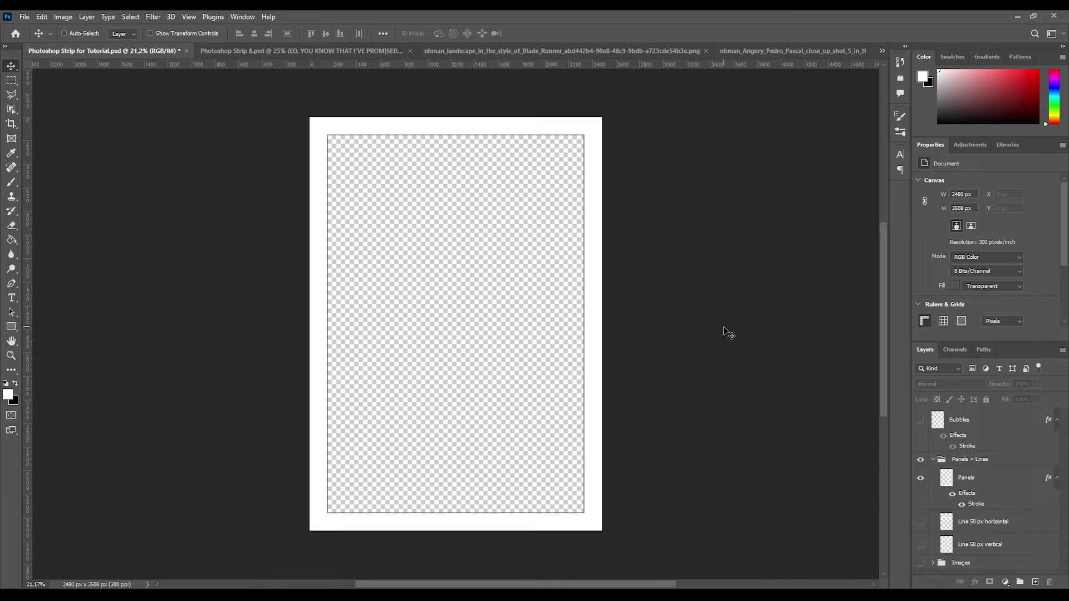
key("ctrl+r")
Step: Examine the frame outline at the page corner up close and review the Panels layer's Stroke settings
scroll(322, 133, "up", 6)
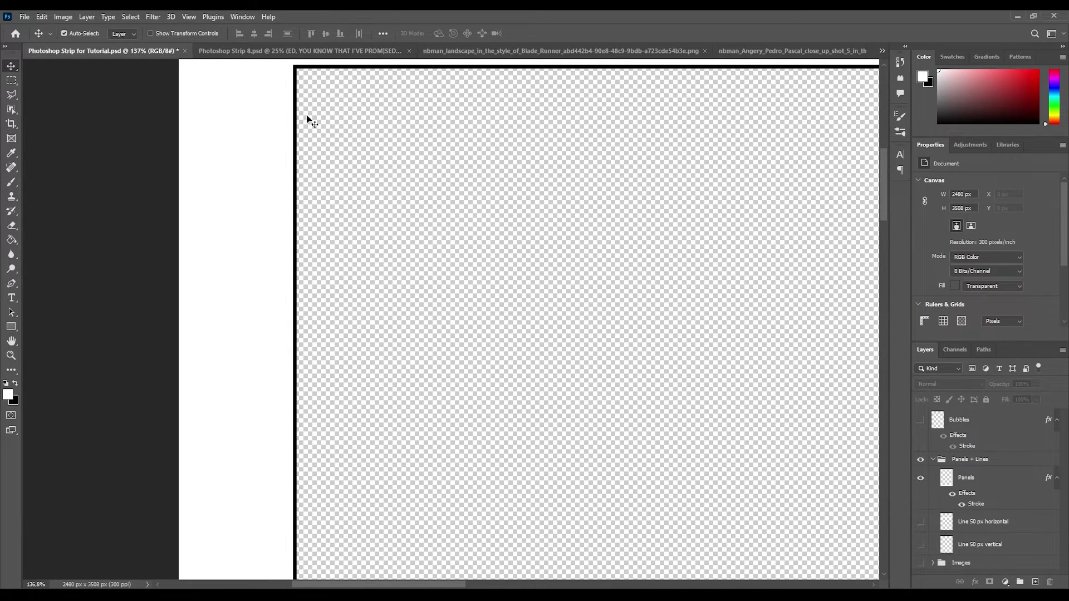
scroll(325, 252, "down", 5)
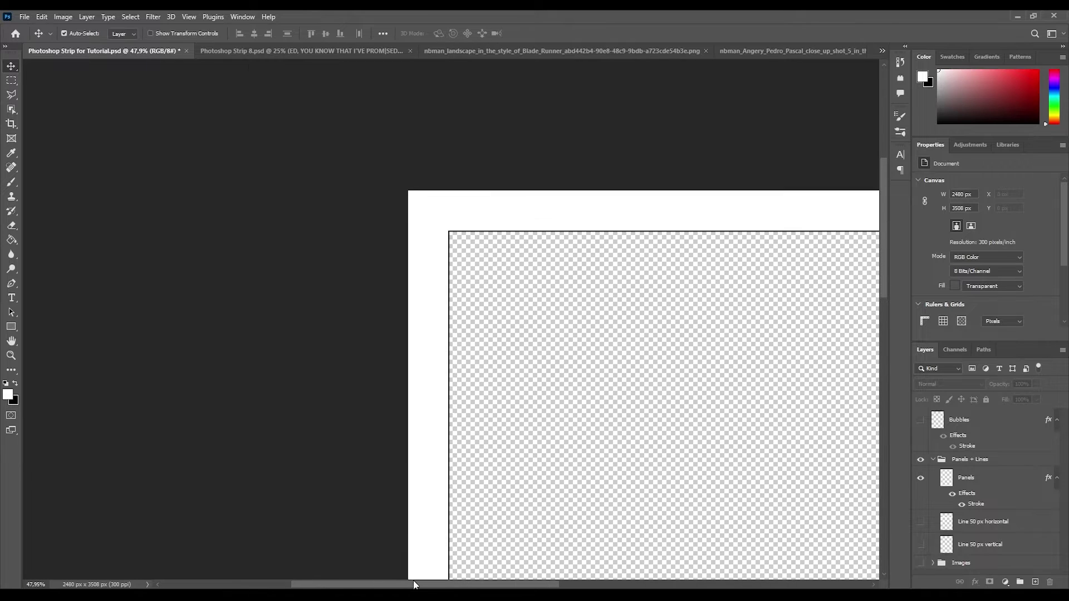
left_click_drag(418, 580, 490, 579)
left_click_drag(885, 252, 888, 305)
scroll(859, 358, "down", 3)
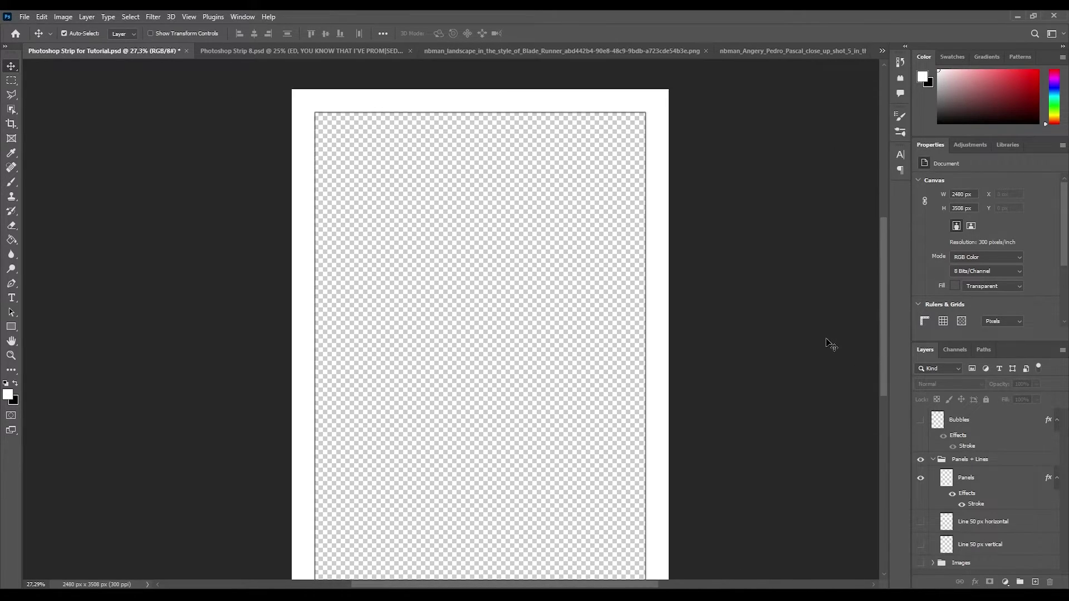
left_click(967, 480)
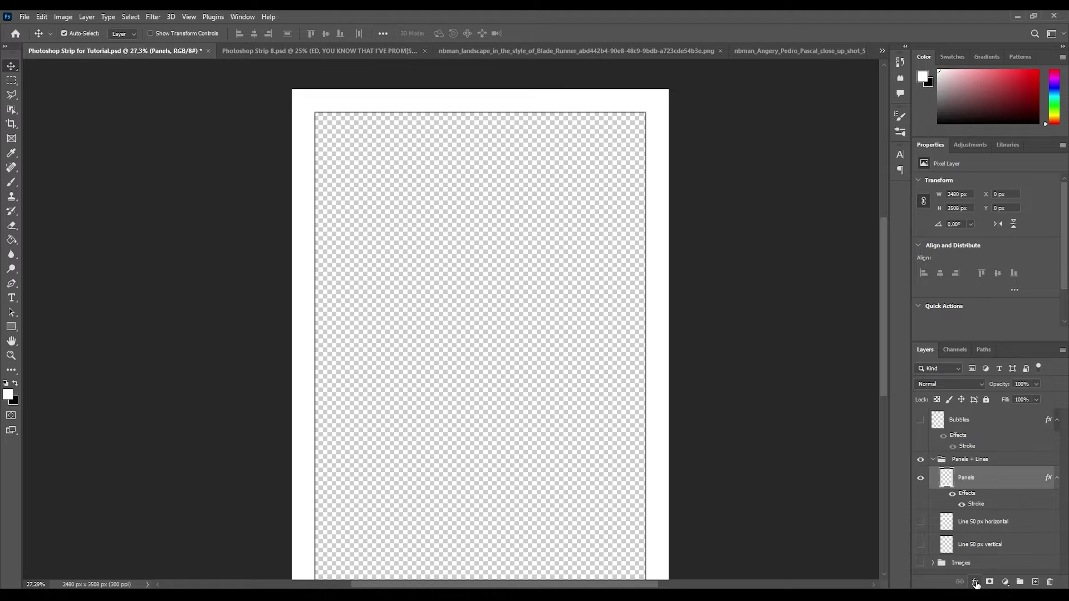
double_click(1008, 501)
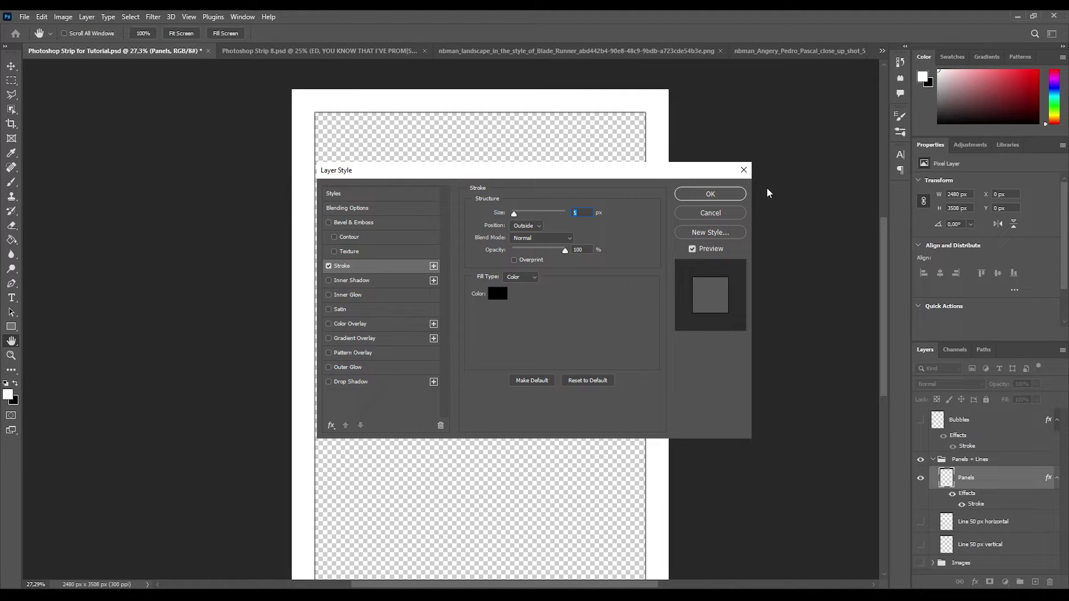
key("Return")
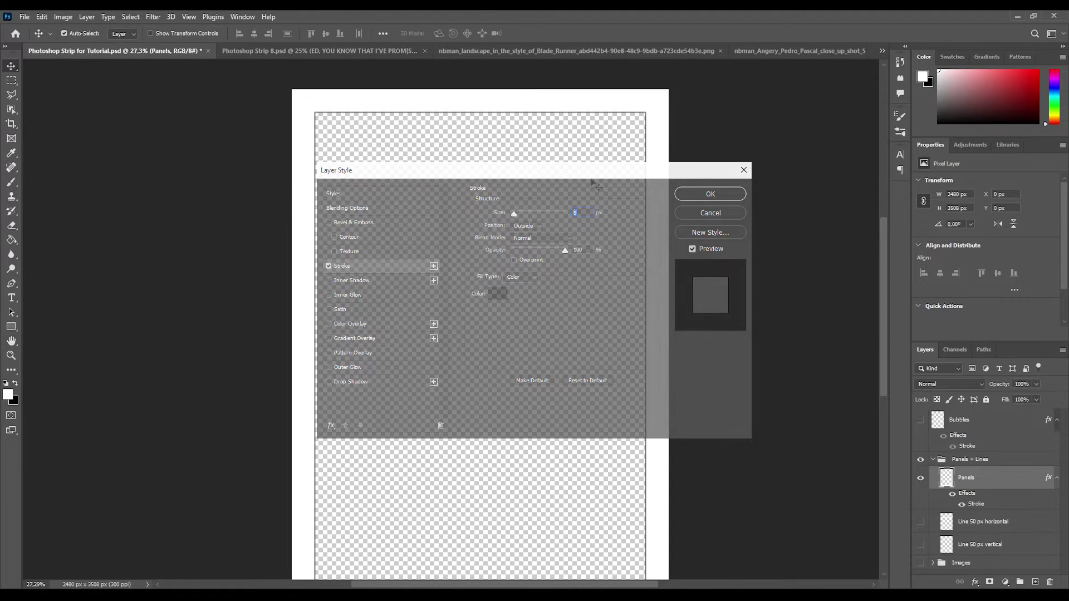
Step: Preview the Line 50 px horizontal and Line 50 px vertical layers on the page and hide both again
scroll(645, 285, "down", 1)
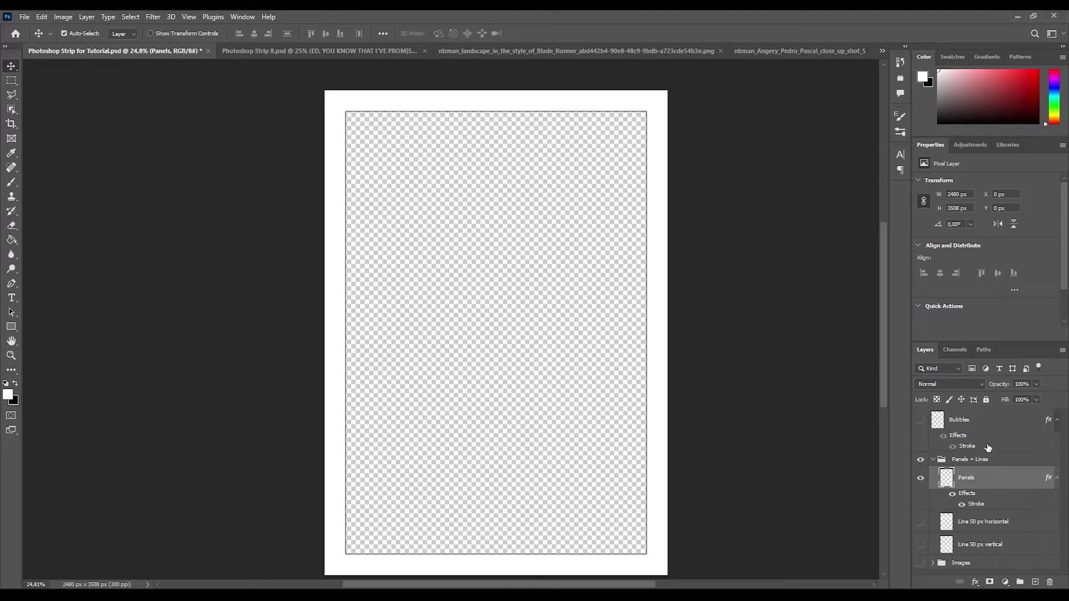
left_click(921, 522)
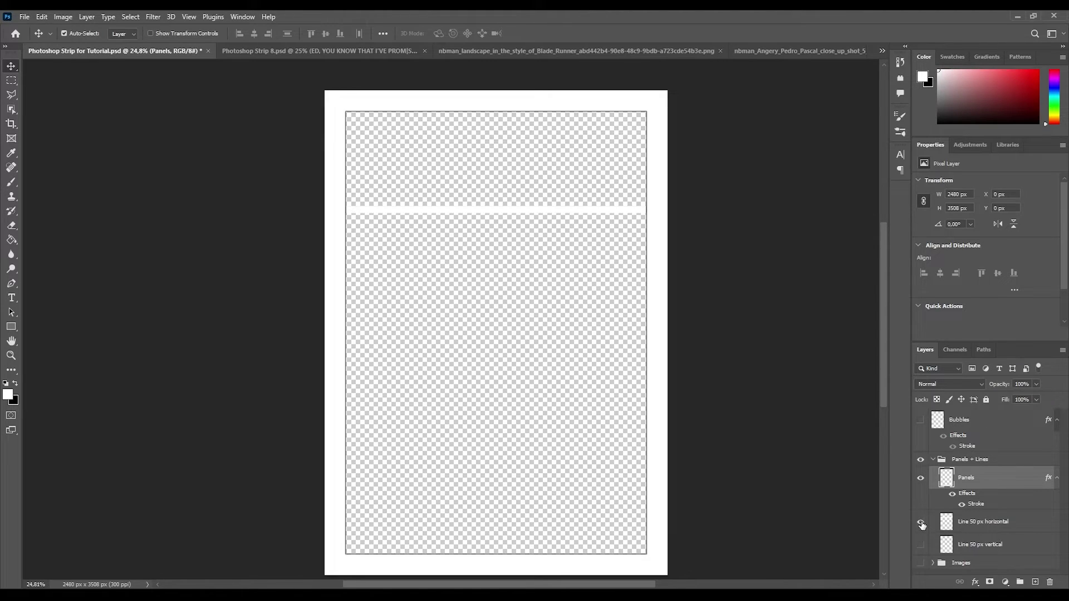
left_click(921, 545)
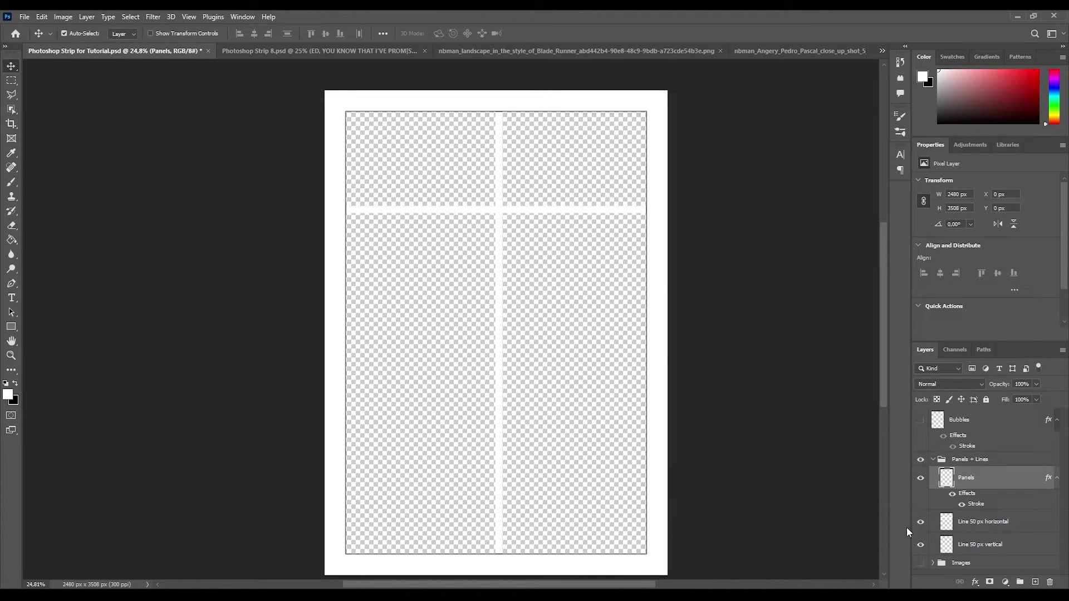
left_click(920, 522)
left_click(921, 545)
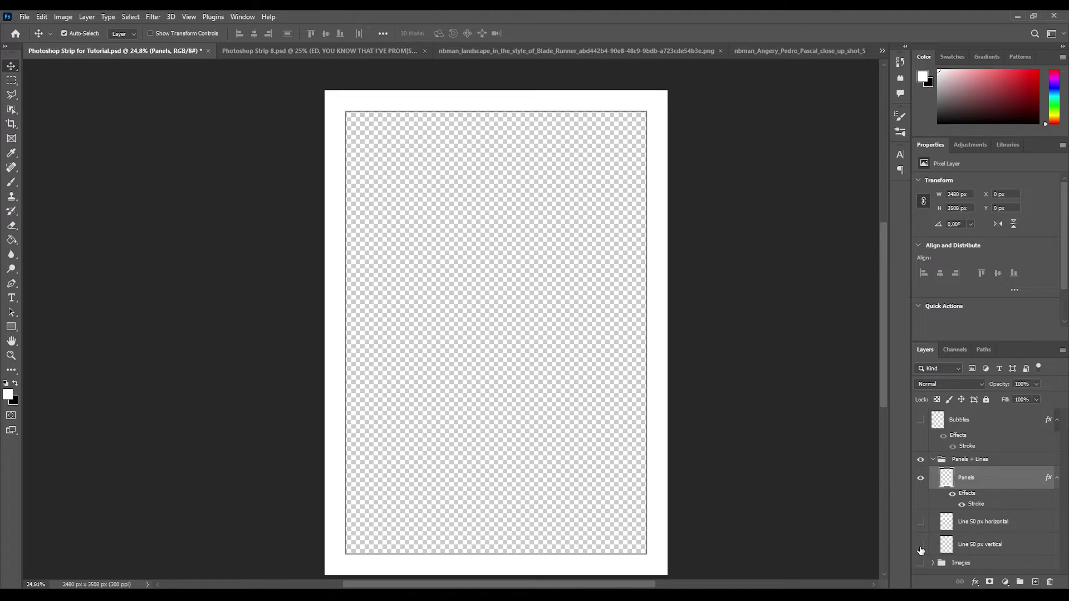
Step: Show the Line 50 px vertical layer above the Panels layer and rotate the line about 19° clockwise
left_click(921, 546)
left_click(980, 547)
left_click_drag(980, 547, 979, 478)
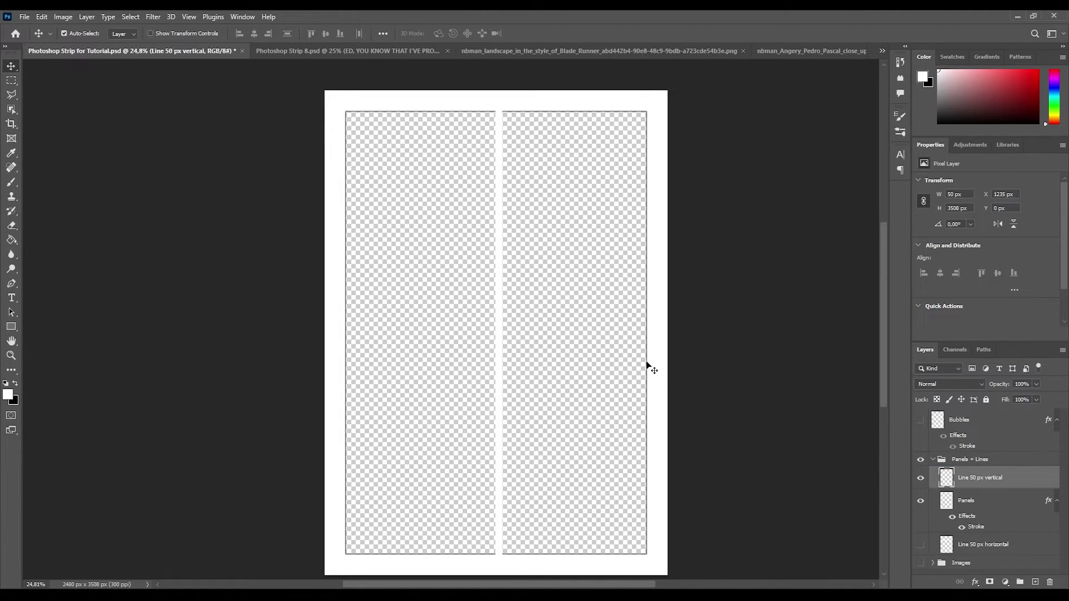
key("ctrl")
key("ctrl+t")
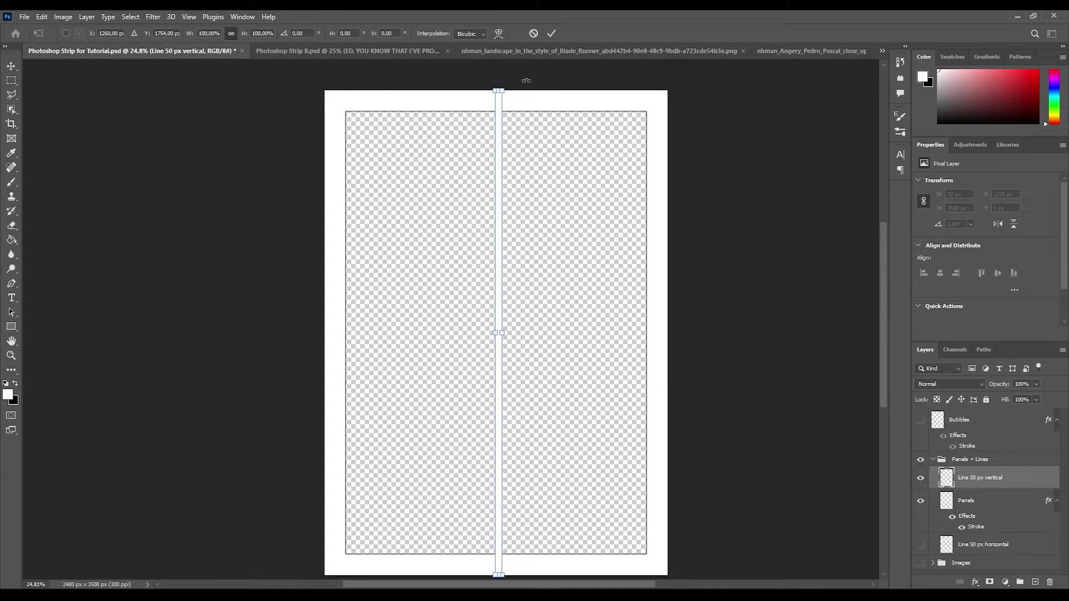
left_click_drag(527, 81, 608, 104)
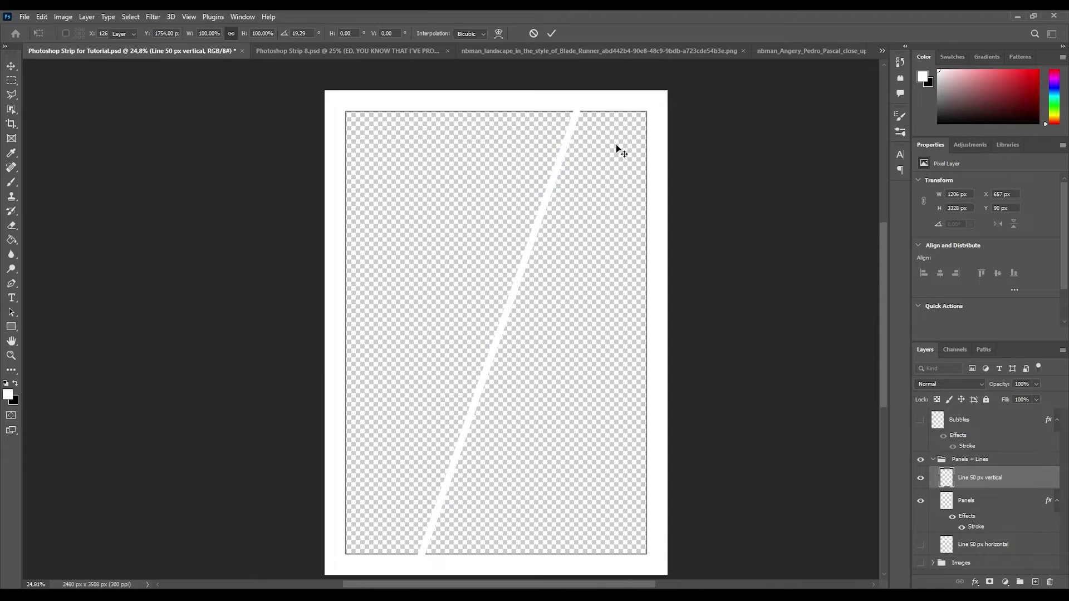
key("Return")
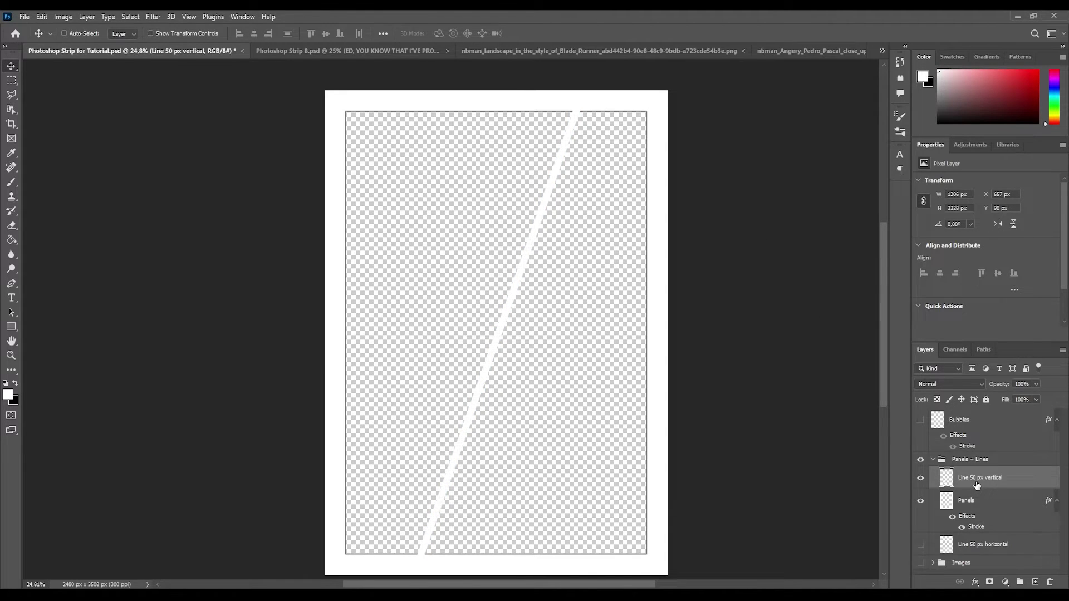
Step: Merge the slanted line into the Panels layer and inspect its outline at the frame edge up close
key("ctrl+e")
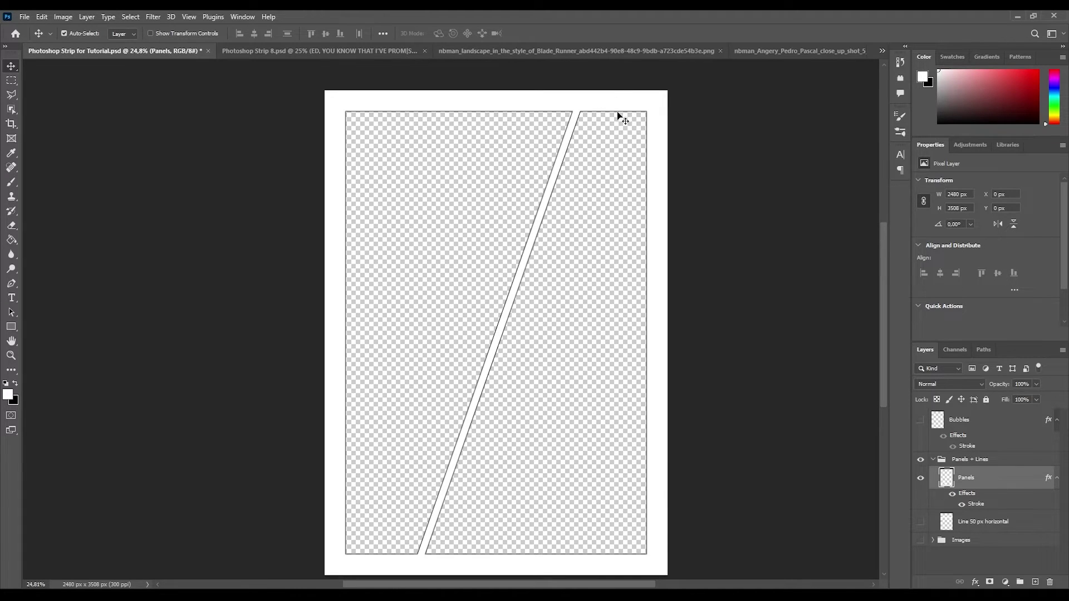
scroll(575, 115, "up", 5)
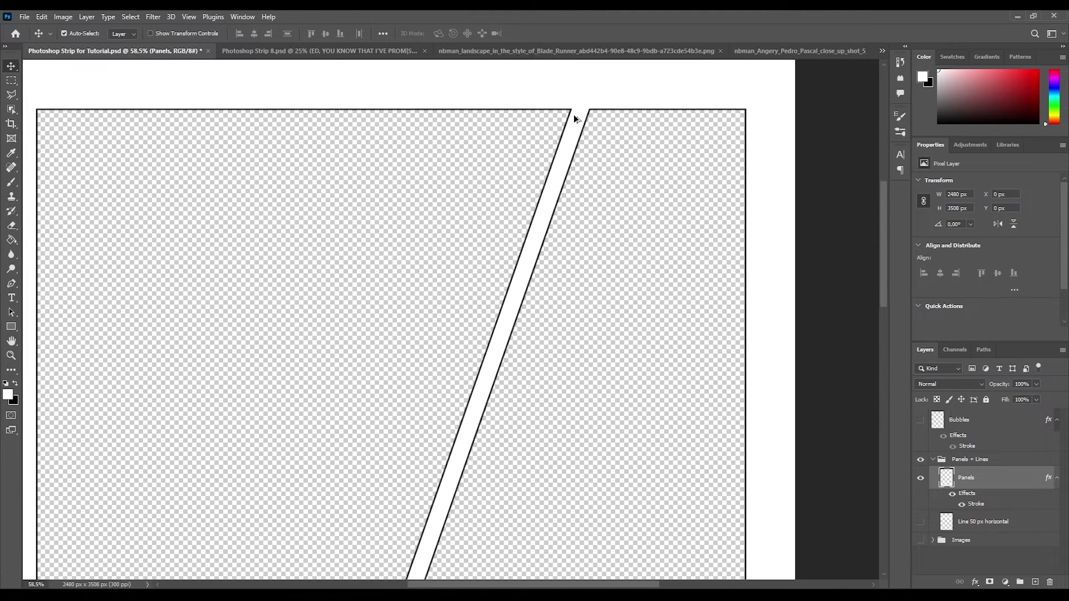
scroll(538, 196, "down", 5)
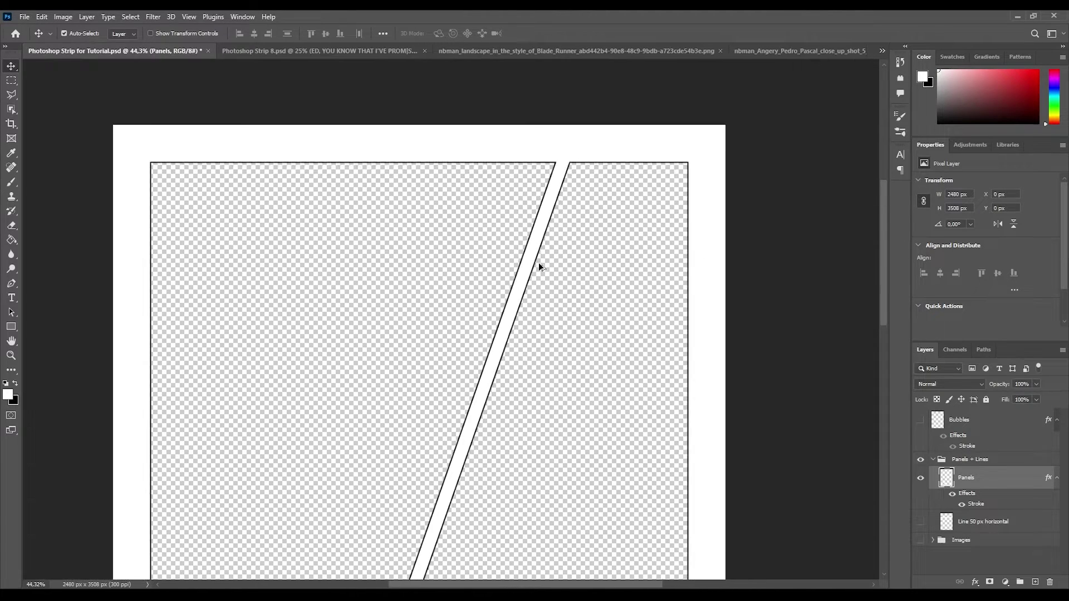
Step: Show the Line 50 px horizontal layer, place it above Panels, and merge it into the Panels layer
left_click_drag(884, 303, 888, 354)
left_click(920, 522)
left_click_drag(946, 522, 959, 472)
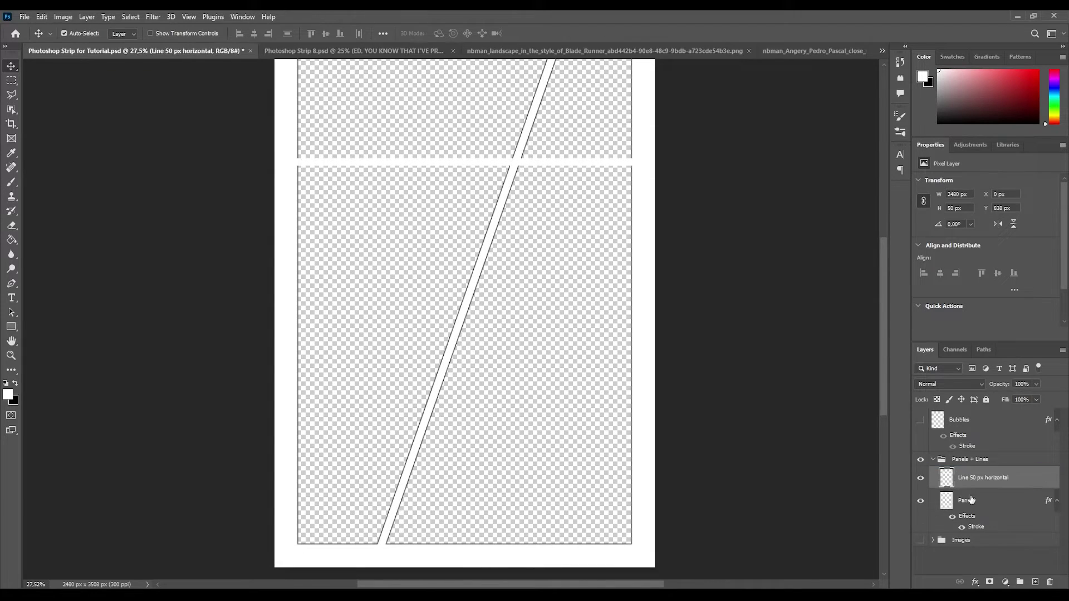
key("ctrl+e")
scroll(554, 259, "down", 1)
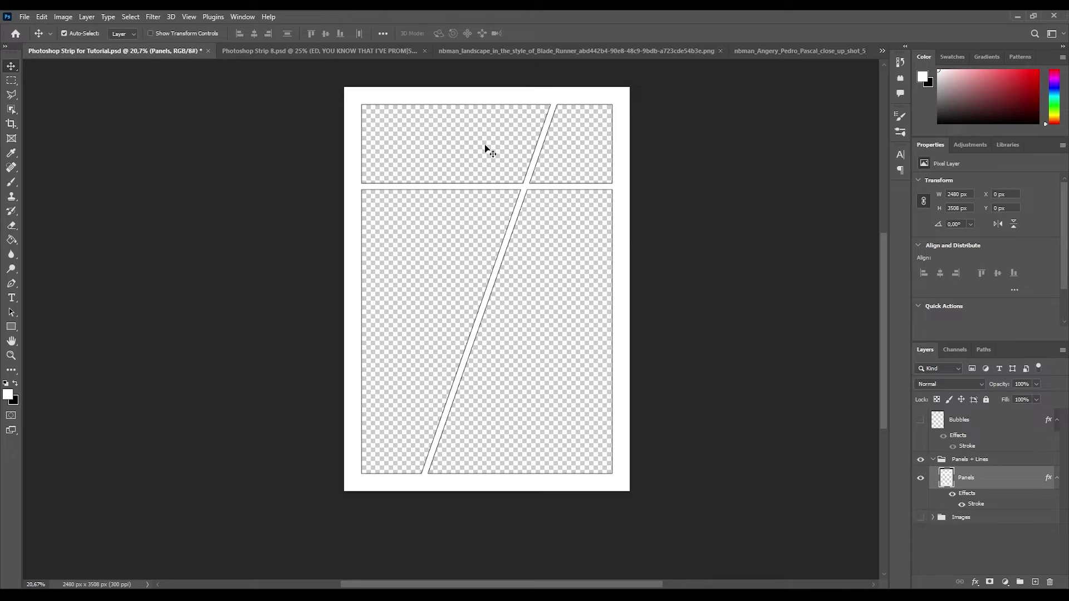
Step: Undo both line merges, the rotation, and the reordering of the line layers
key("ctrl+z")
key("ctrl+z")
key("ctrl+z")
key("ctrl+z")
key("ctrl+z")
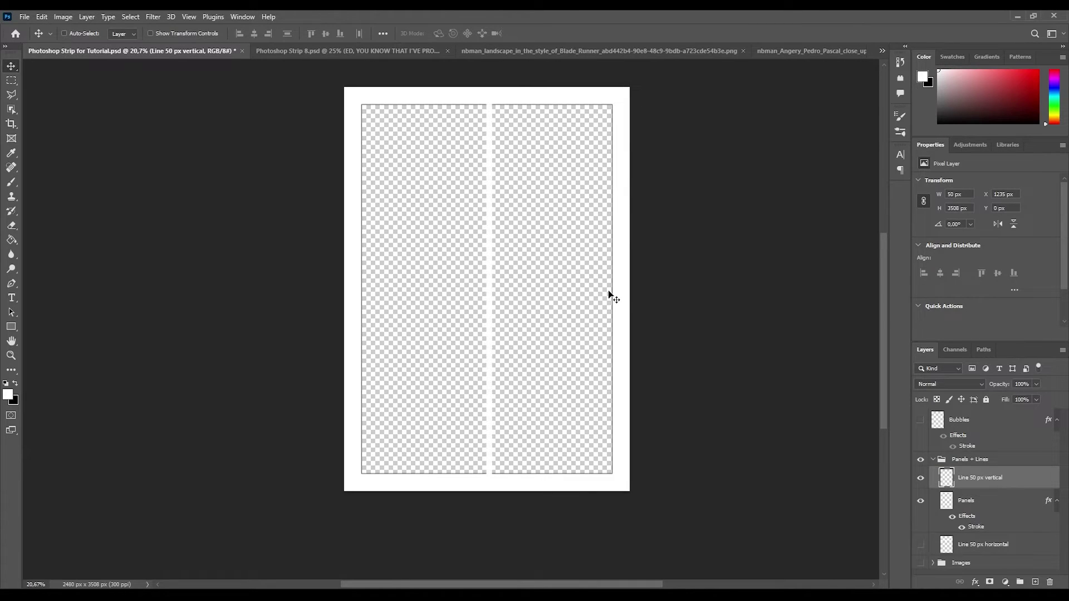
key("ctrl+z")
key("ctrl+z")
key("ctrl+z")
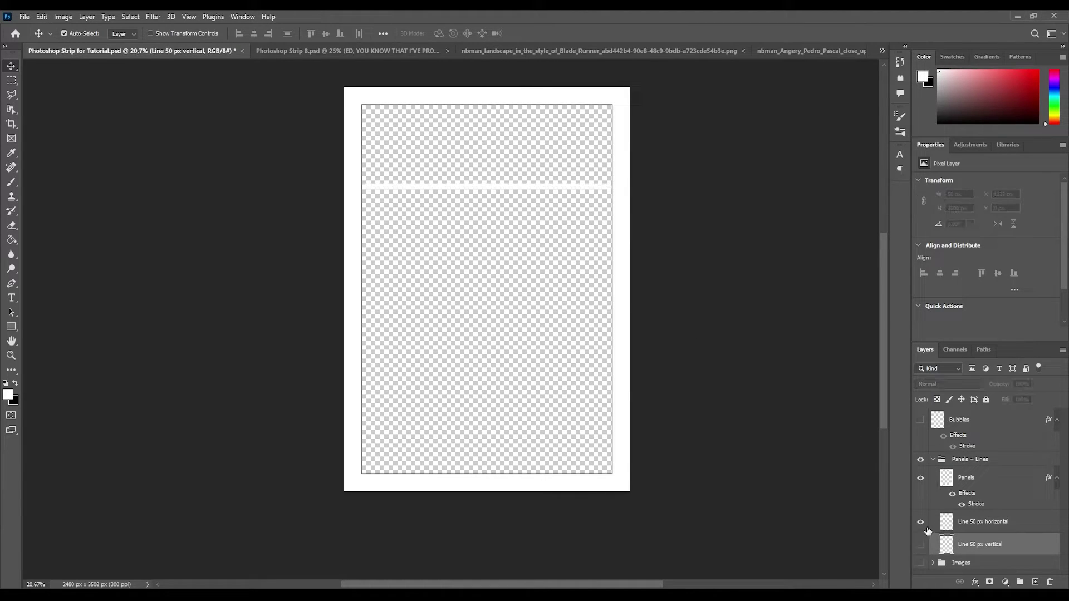
Step: Place the visible Line 50 px horizontal layer above Panels and move the line down to the page's middle, at about Y 1729 px
mouse_move(955, 527)
left_mouse_down()
mouse_move(980, 504)
mouse_move(978, 470)
left_mouse_up()
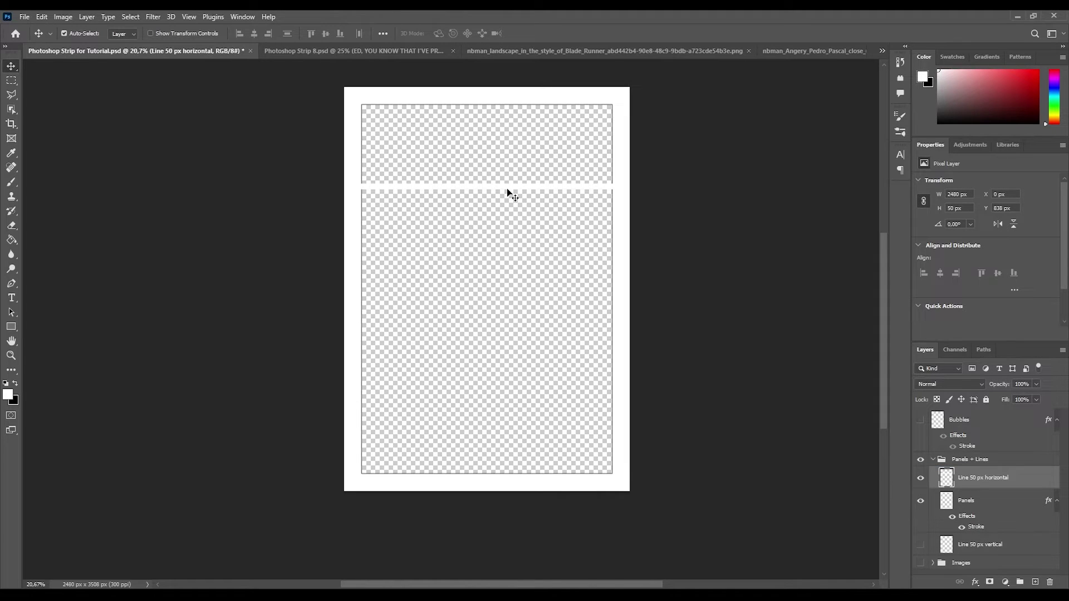
left_click_drag(506, 189, 510, 289)
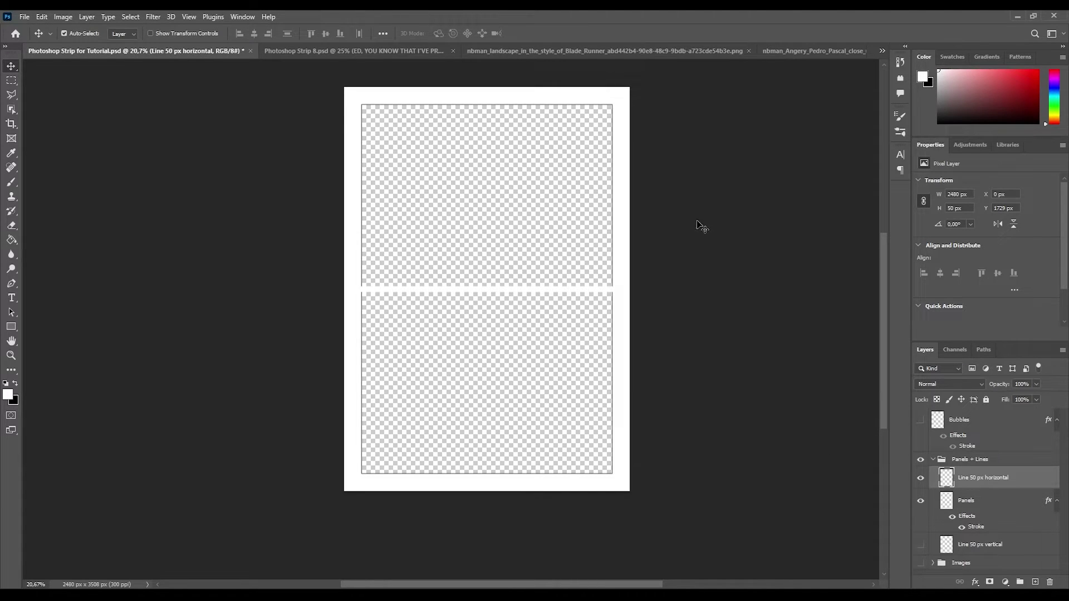
Step: Copy the whole Blade Runner style landscape image and paste it into the Photoshop Strip for Tutorial page
left_click(548, 53)
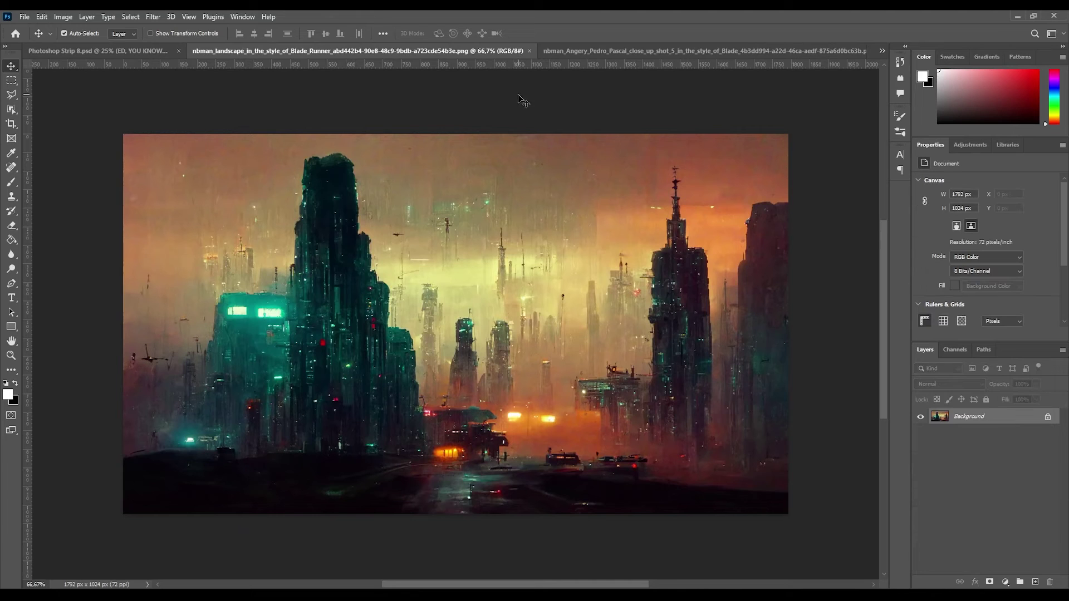
left_click(111, 51)
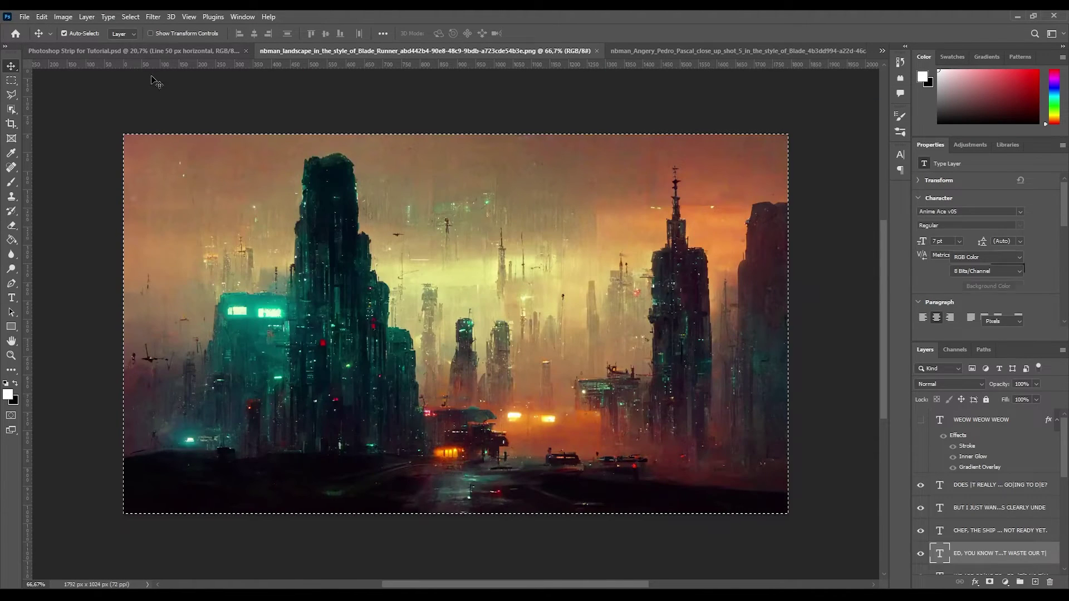
left_click(155, 54)
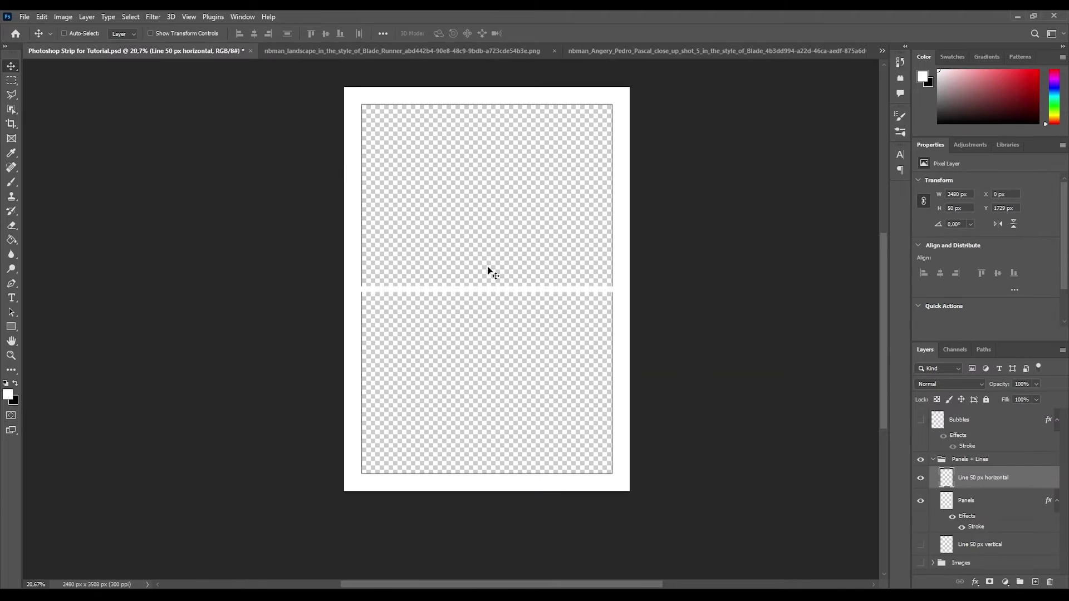
key("ctrl+v")
Step: Scale the pasted cityscape to about 155% and position it so it covers the whole lower panel
key("ctrl+t")
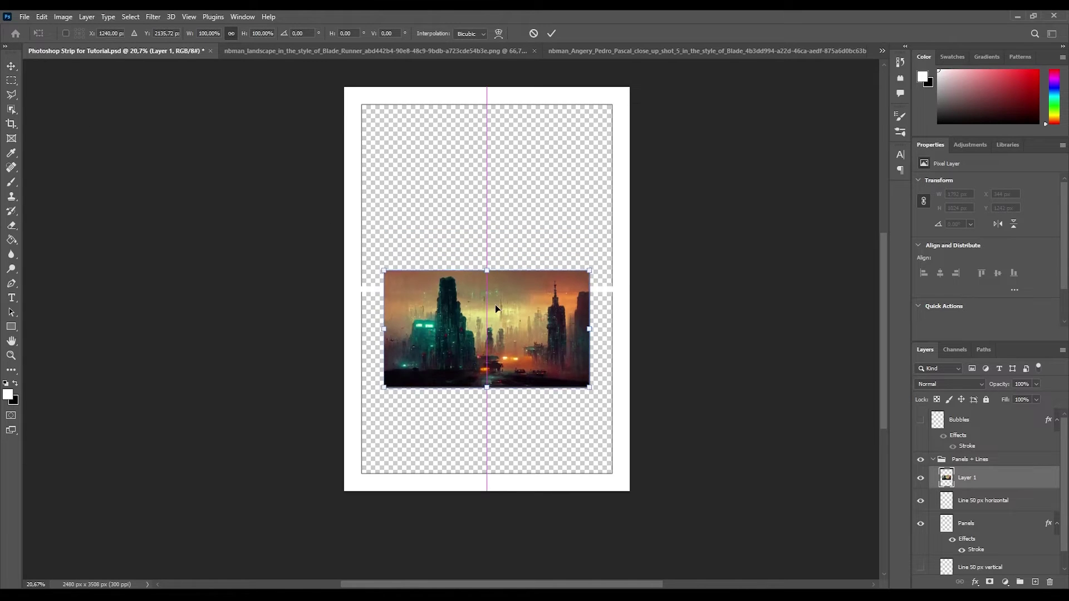
left_click_drag(495, 305, 471, 324)
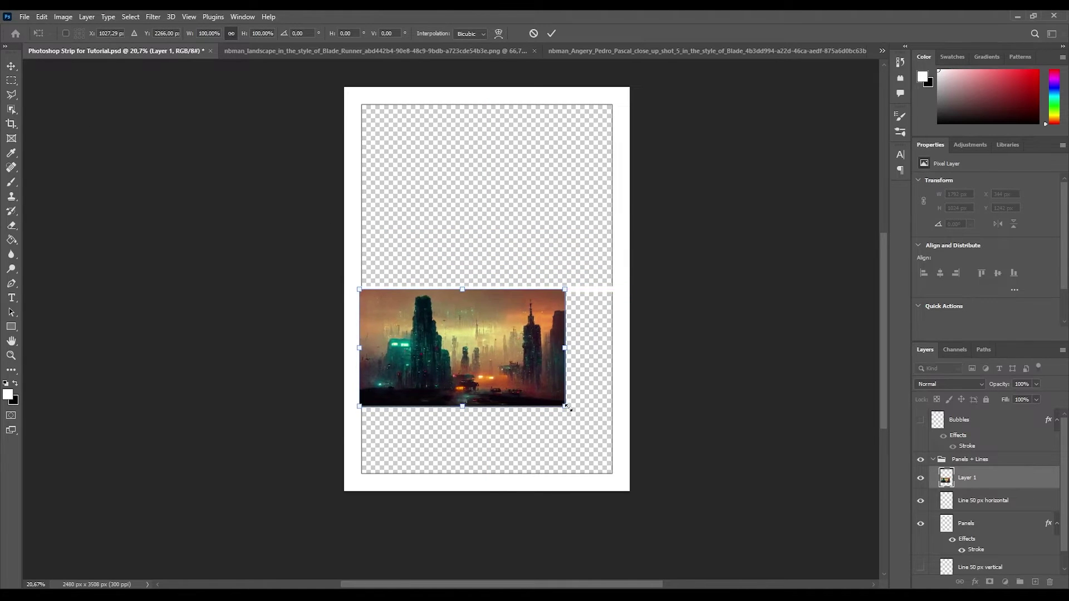
left_click_drag(565, 406, 667, 482)
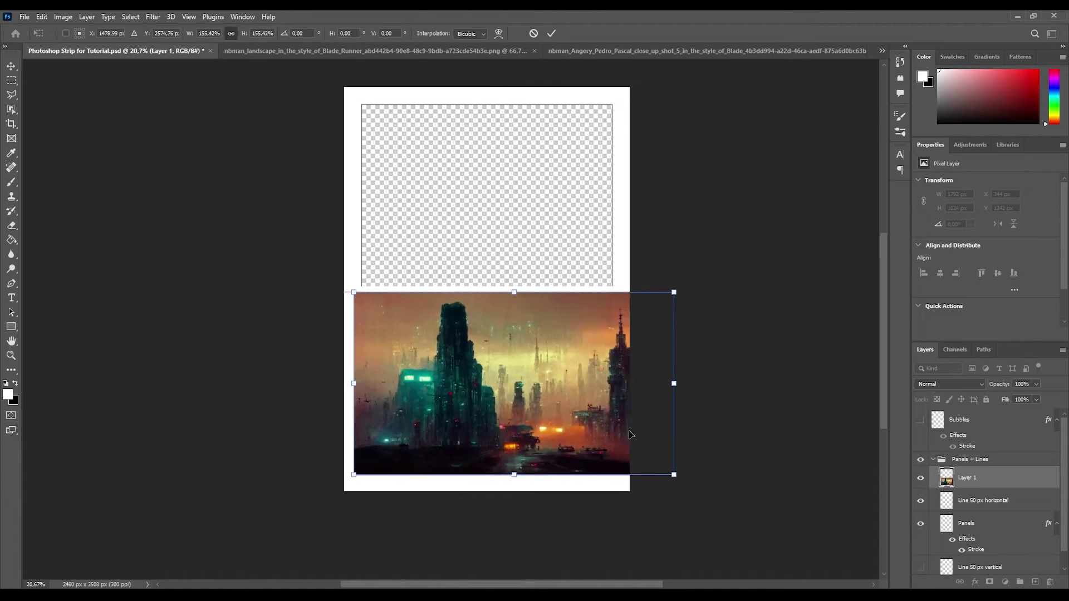
key("Return")
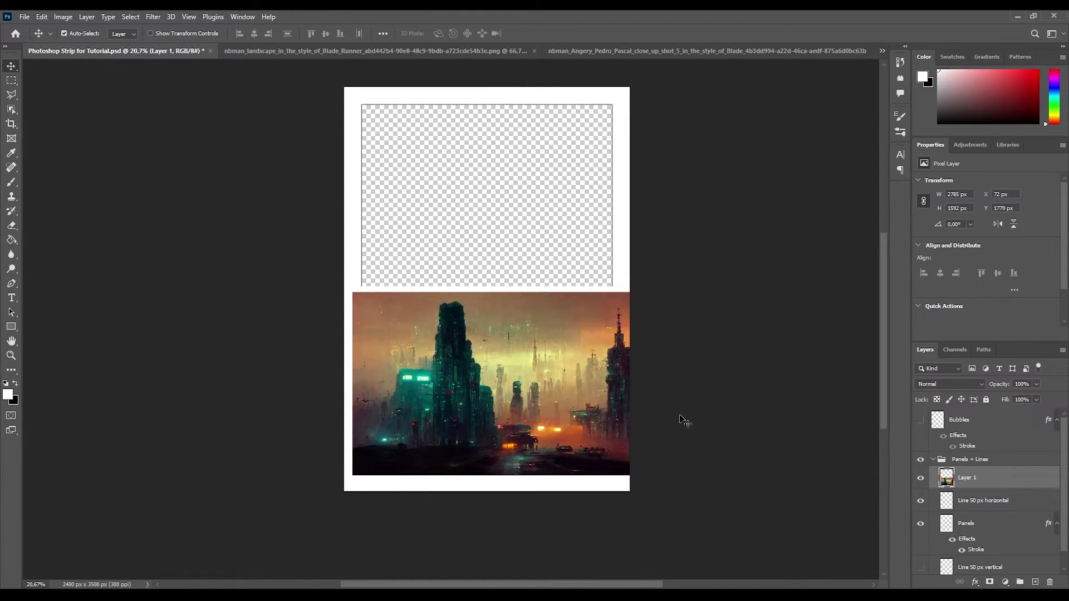
Step: Move the cityscape layer into the Images group below the panels, make the group visible, and expand it
scroll(969, 473, "down", 1)
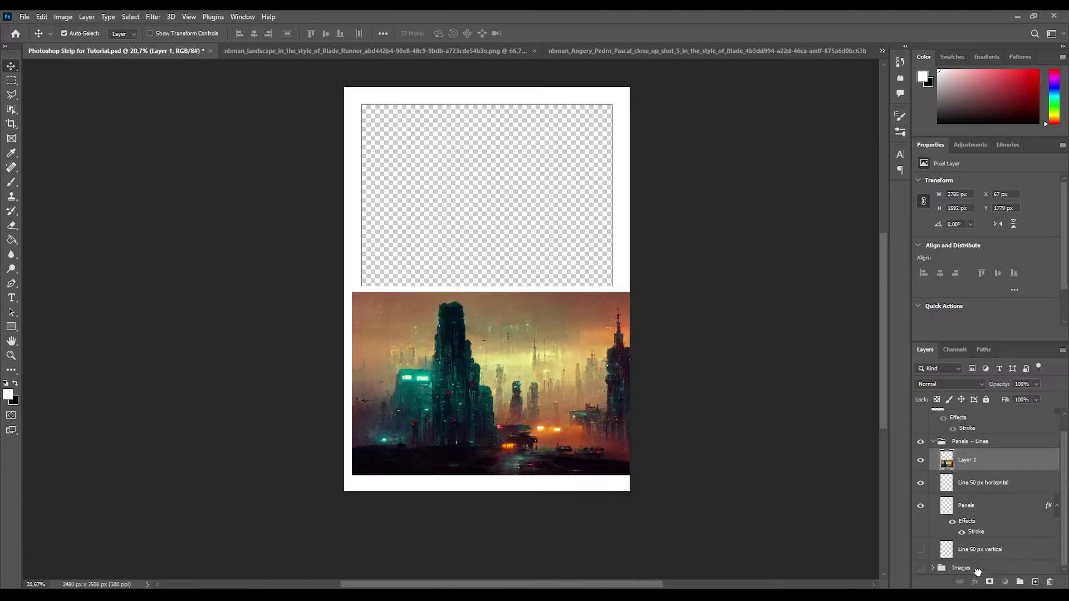
left_click_drag(977, 572, 969, 570)
left_click(923, 564)
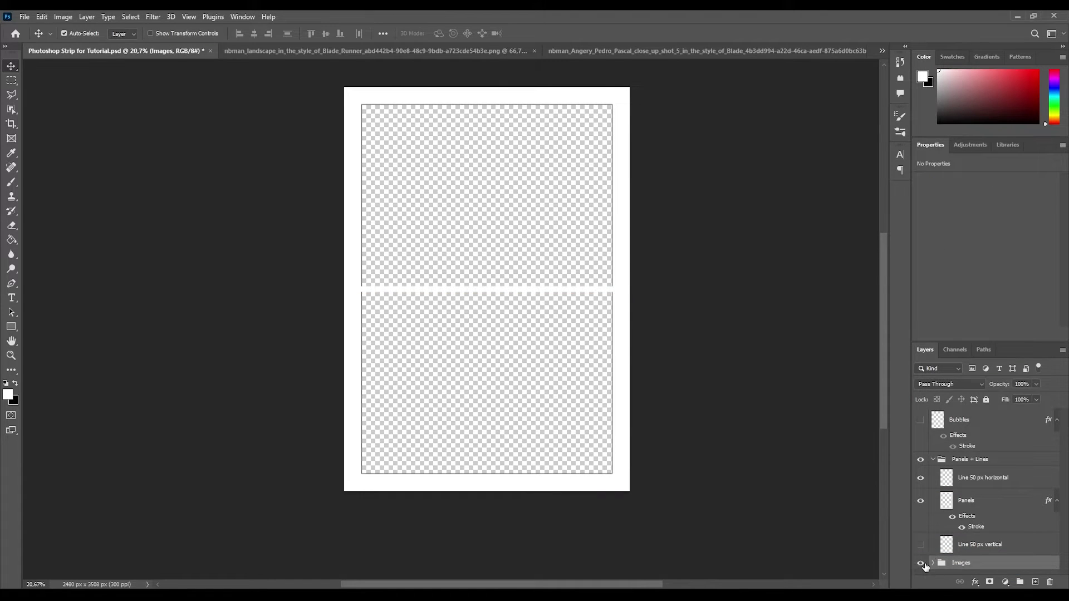
left_click(933, 563)
left_click(933, 545)
left_click(933, 563)
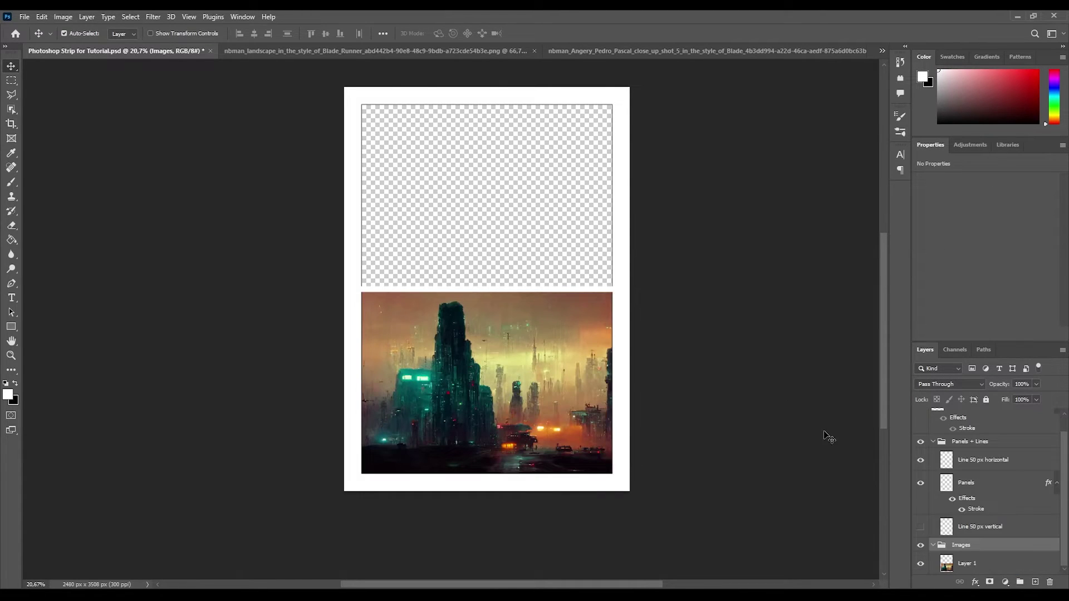
Step: Copy the close-up portrait image into the strip's Images group and move it up to fill the upper panel
left_click(605, 52)
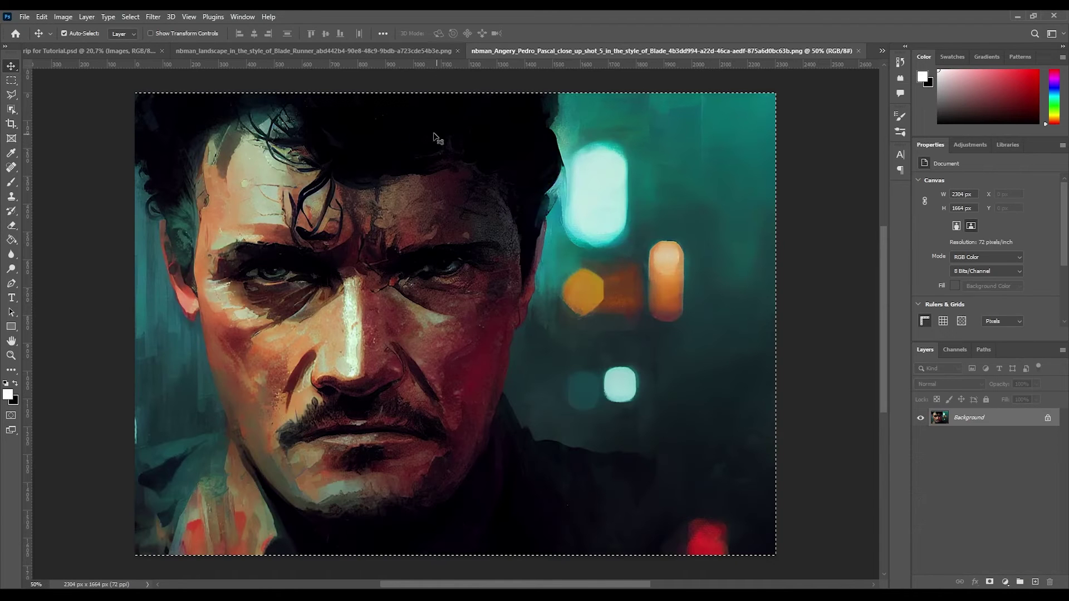
left_click(110, 53)
key("ctrl+v")
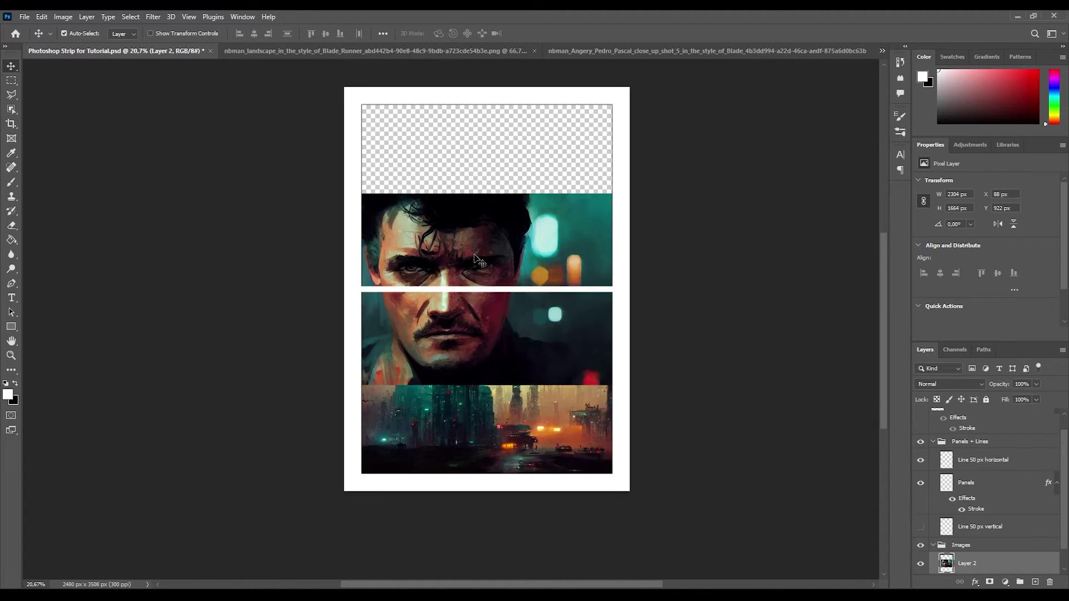
left_click_drag(474, 256, 473, 159)
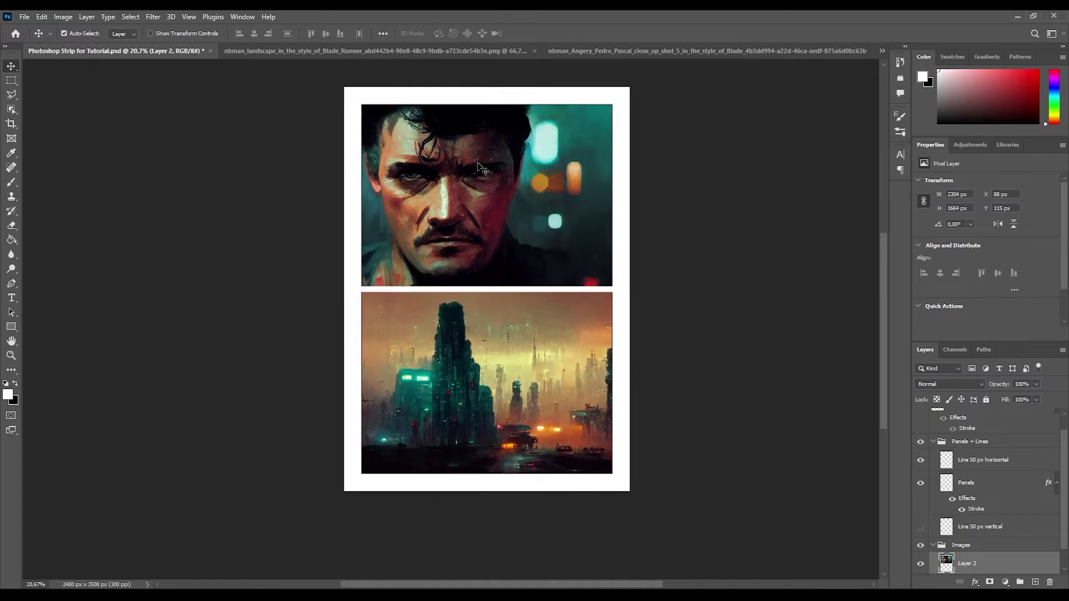
Step: Collapse the Images group and merge the Line 50 px horizontal layer into the Panels layer
scroll(956, 562, "down", 1)
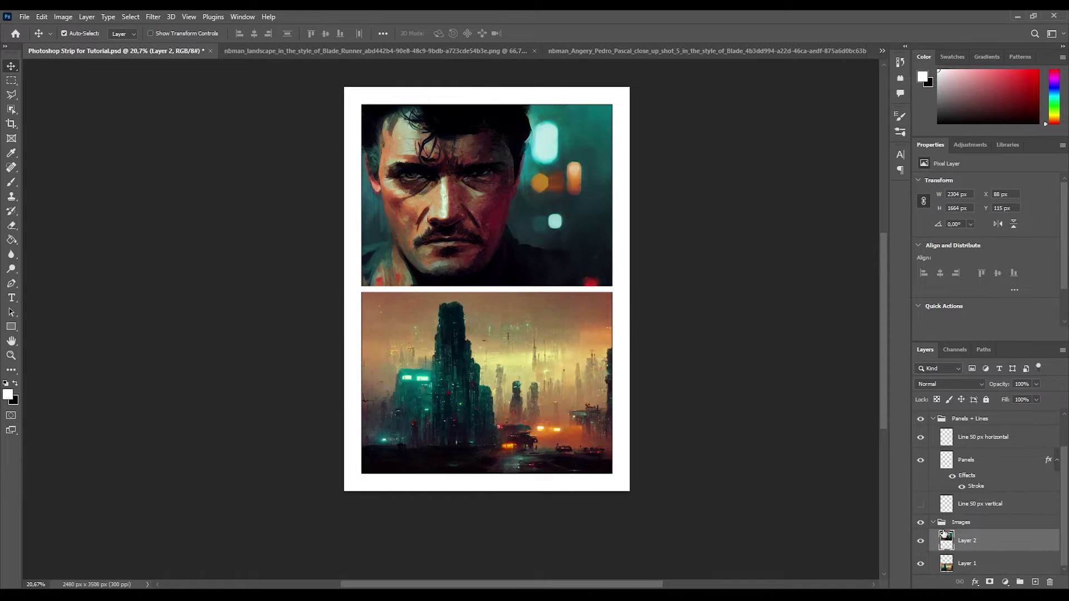
left_click(934, 522)
left_click(969, 480)
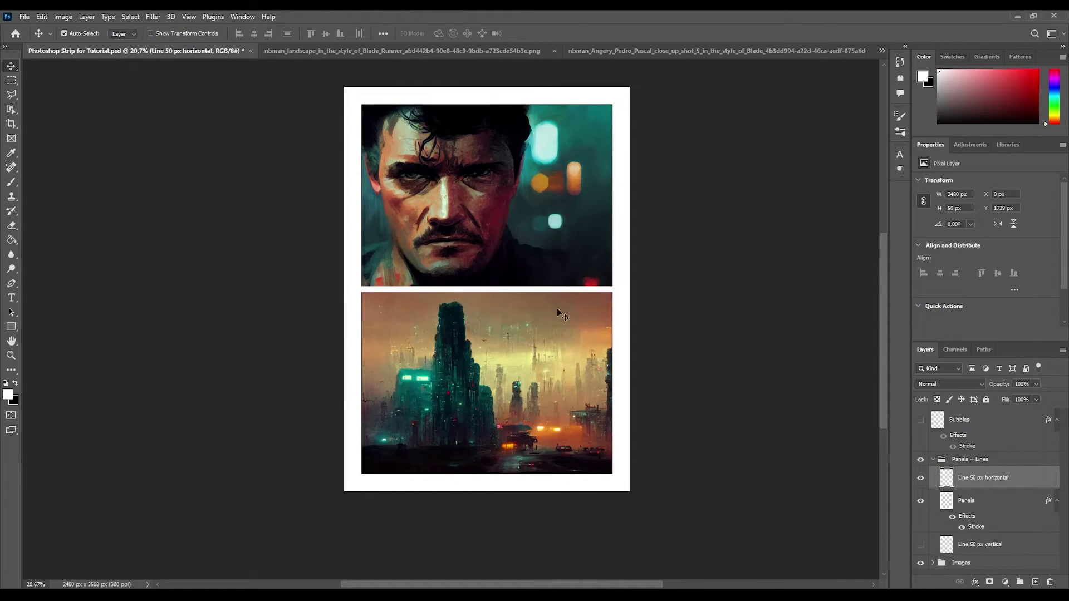
mouse_move(544, 290)
left_mouse_down()
mouse_move(536, 245)
mouse_move(537, 289)
left_mouse_up()
key("Delete")
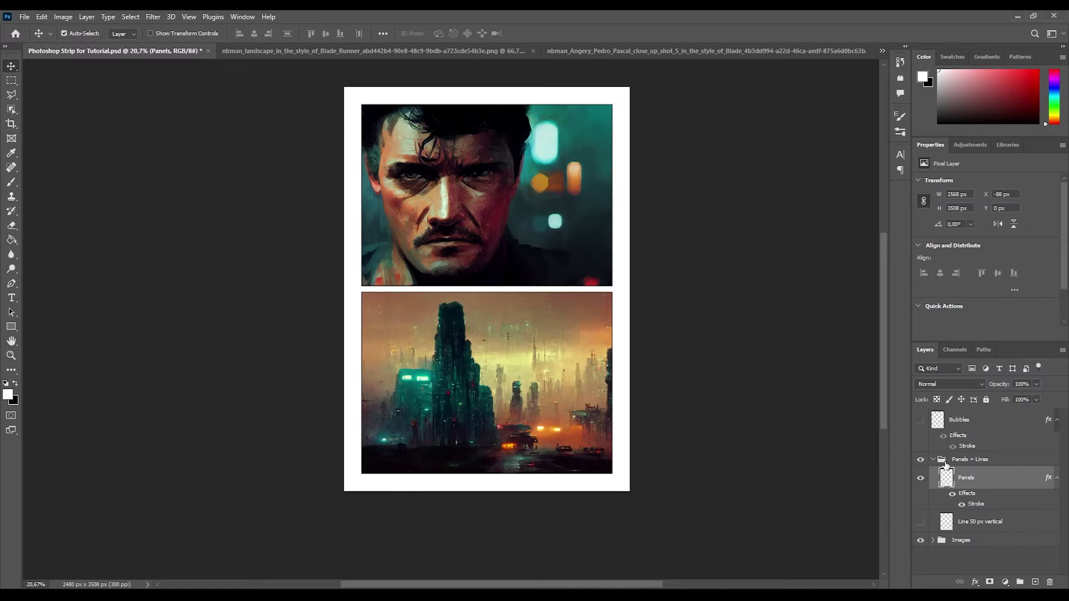
Step: Preview the Line 50 px vertical layer over the two filled panels and hide it again
left_click(920, 521)
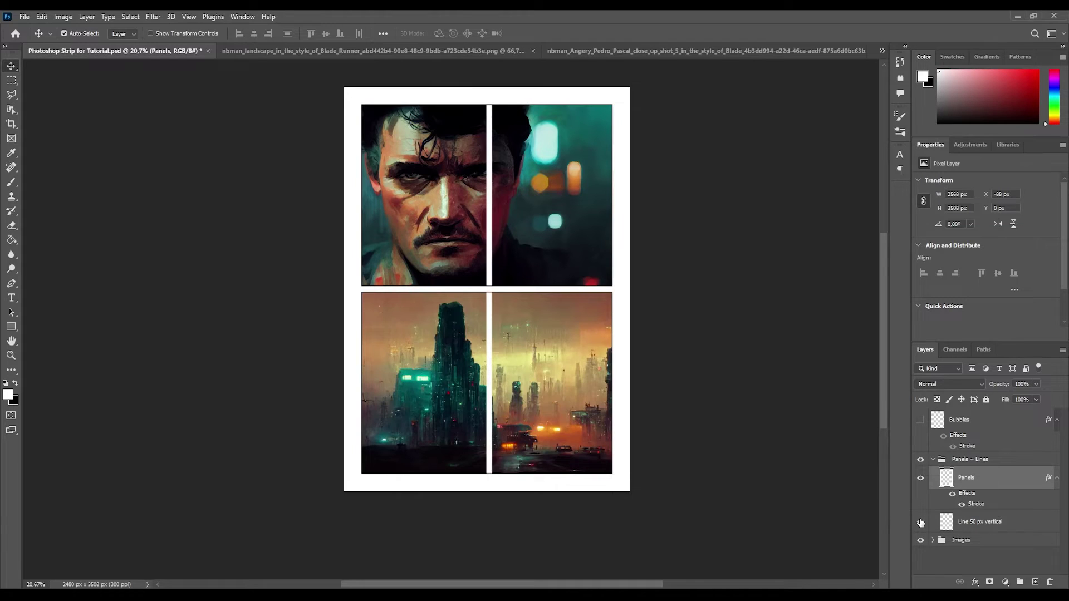
left_click(936, 529)
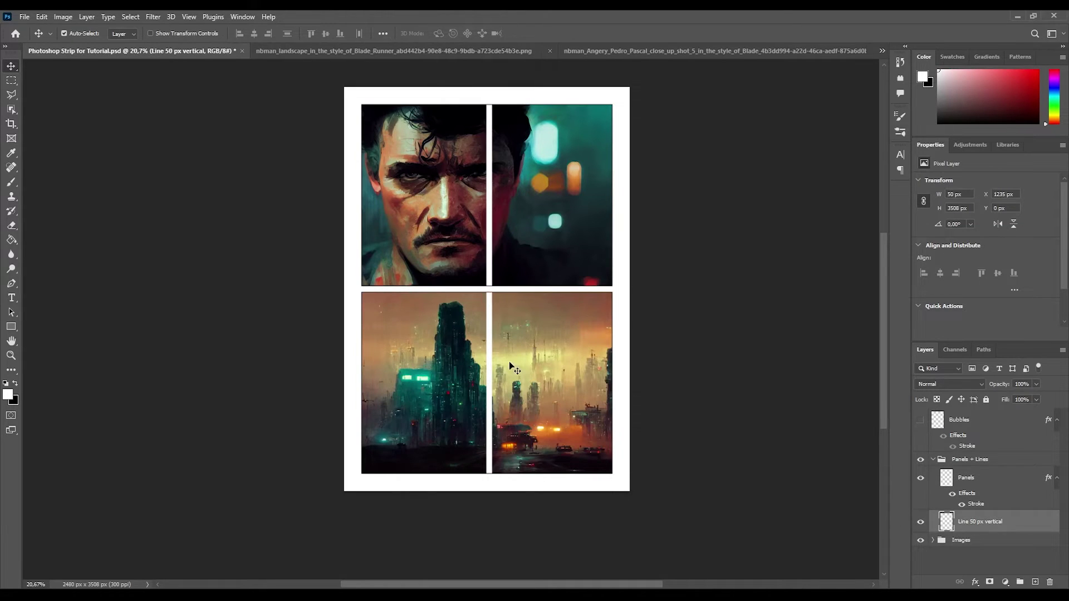
left_click(920, 522)
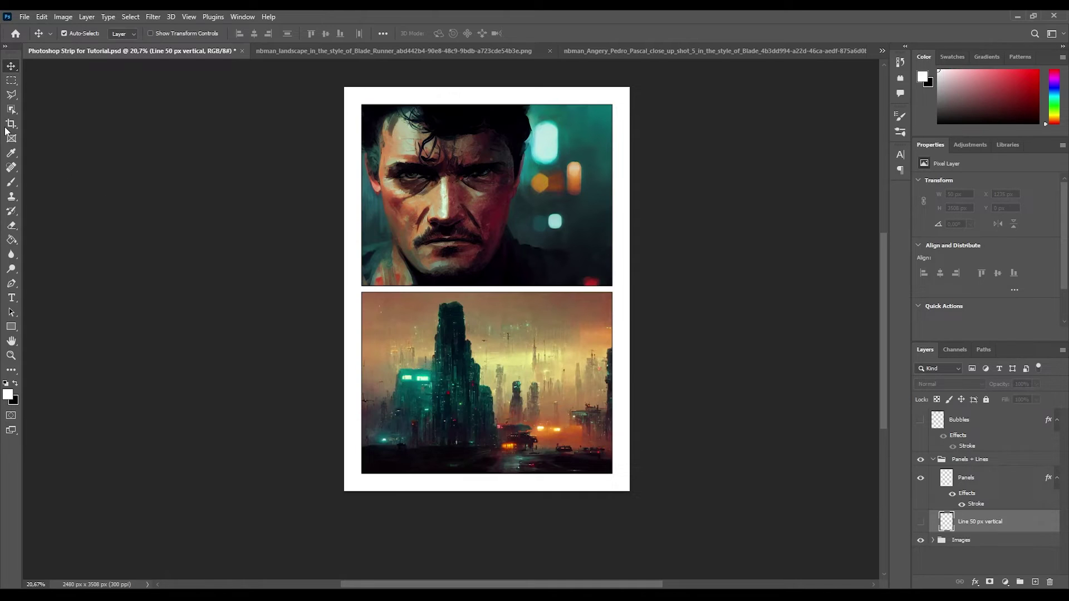
left_click(11, 80)
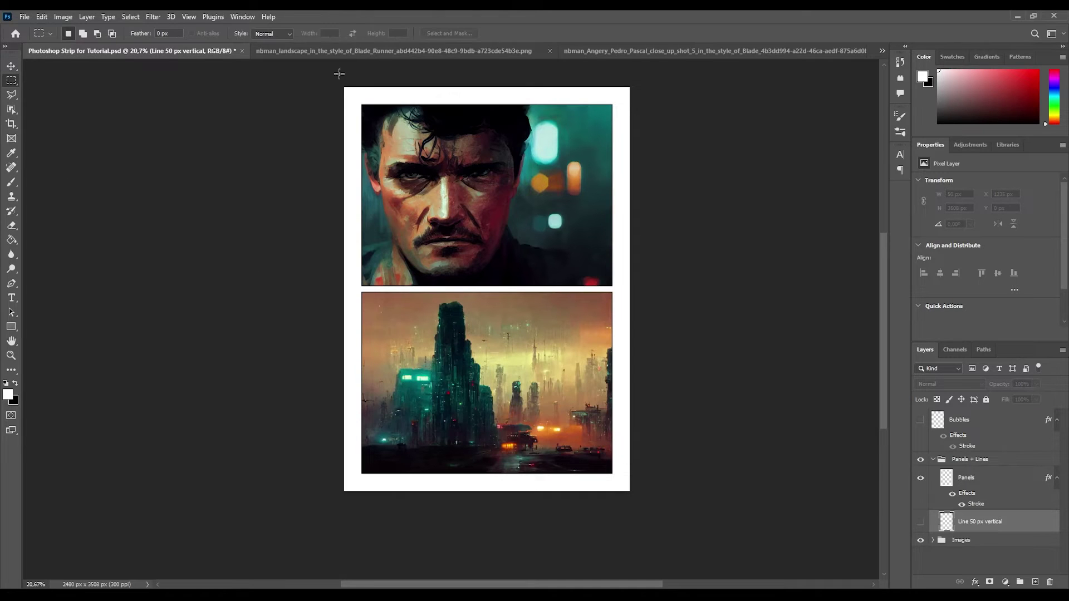
left_click(7, 67)
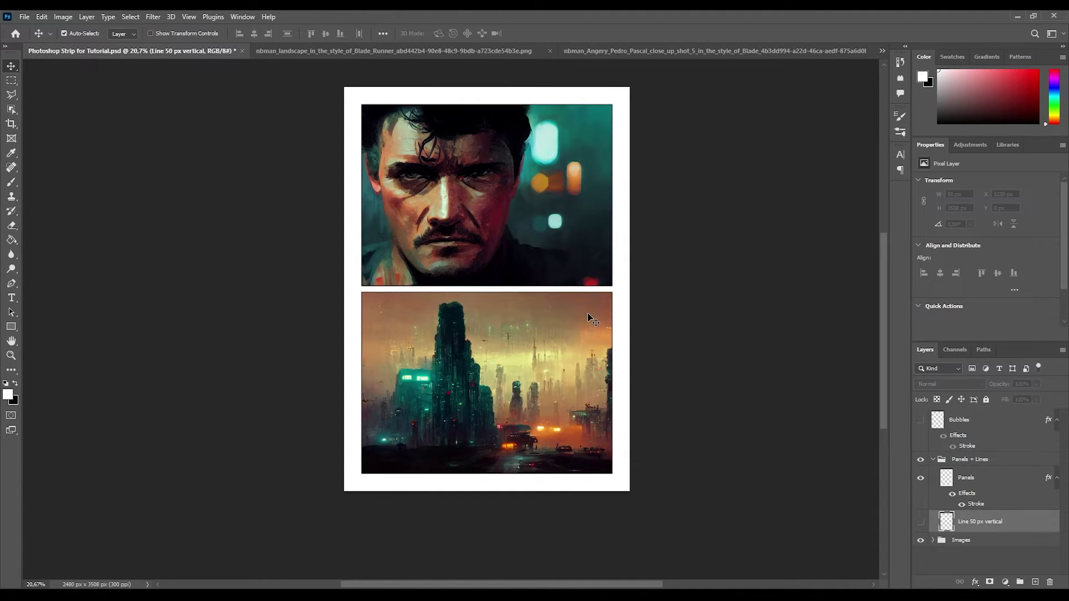
scroll(591, 318, "up", 1)
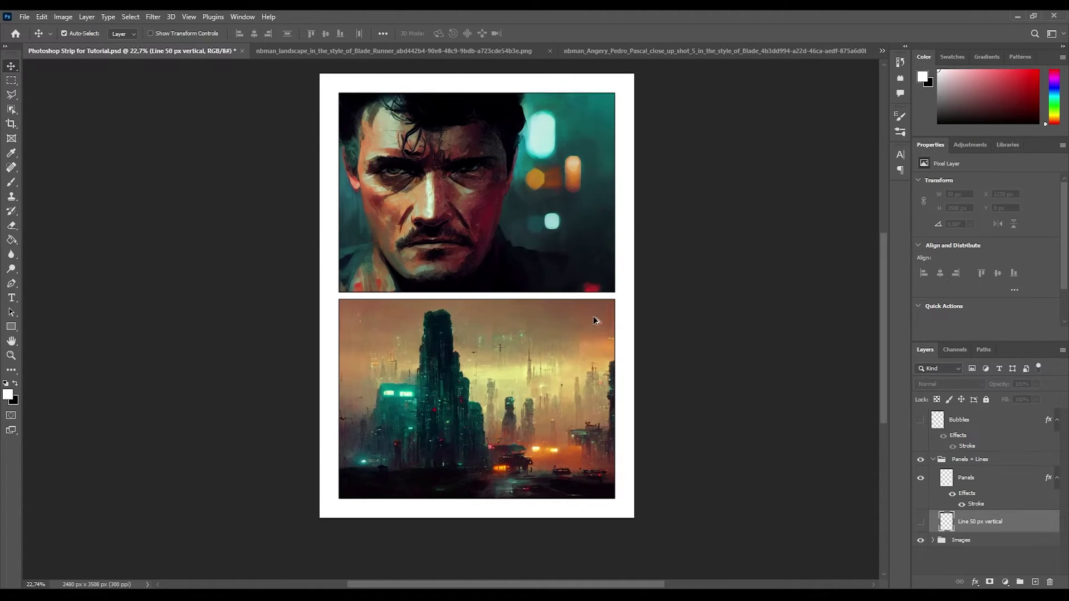
Step: Show and select the Bubbles layer and confirm its Stroke style at 5 px, Outside, black
scroll(883, 313, "up", 1)
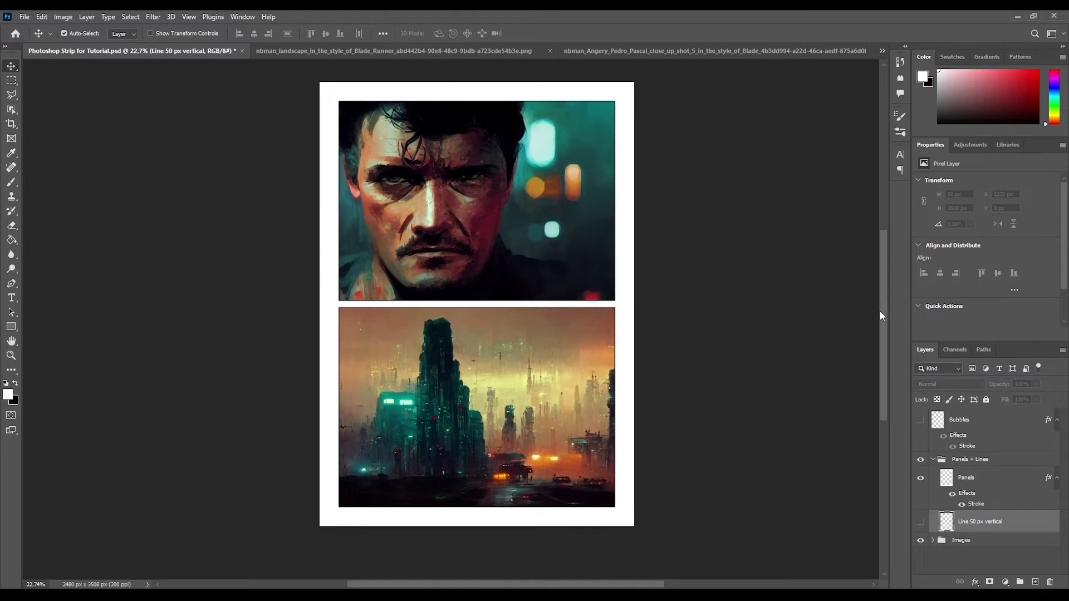
left_click(933, 461)
left_click(933, 460)
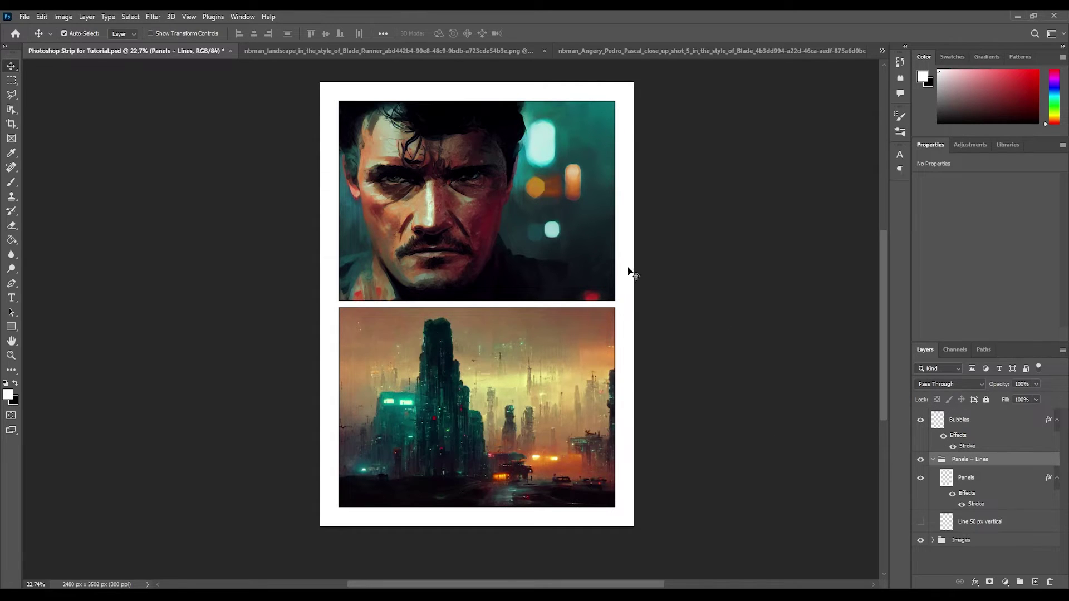
left_click(972, 432)
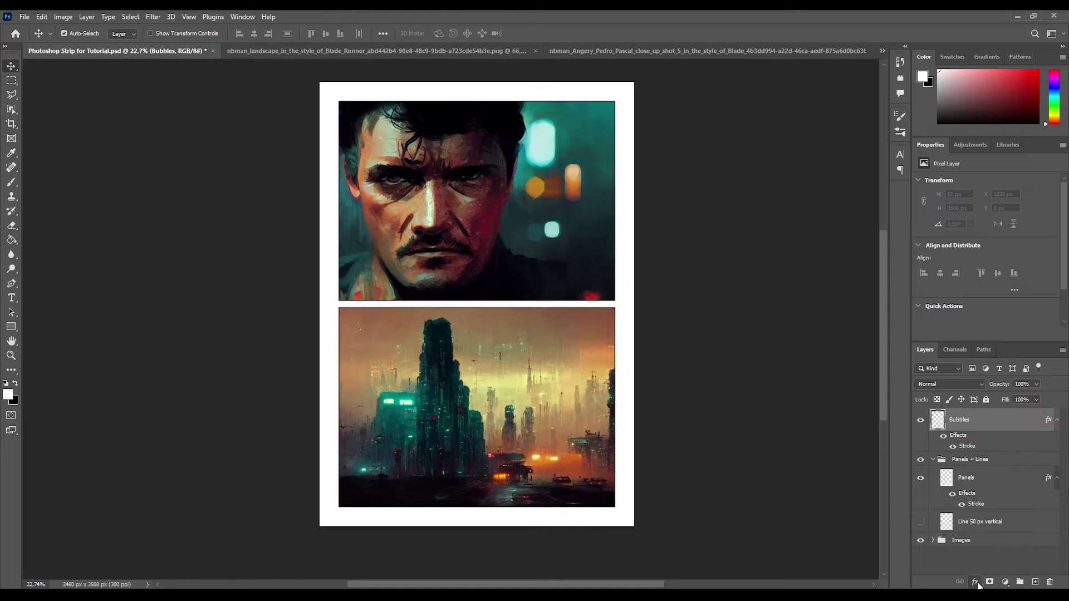
key("space")
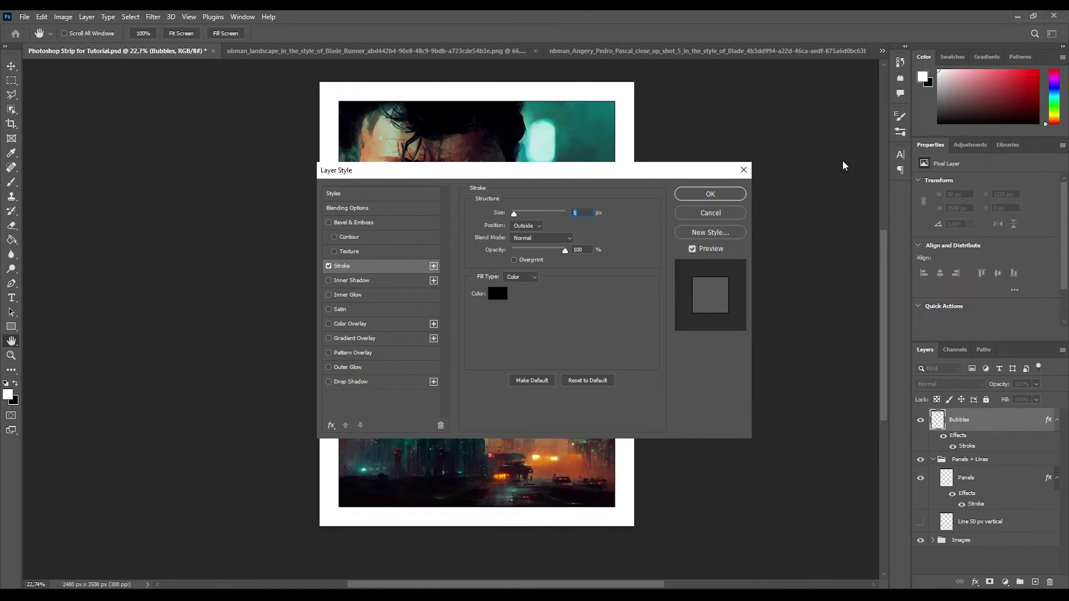
key("Return")
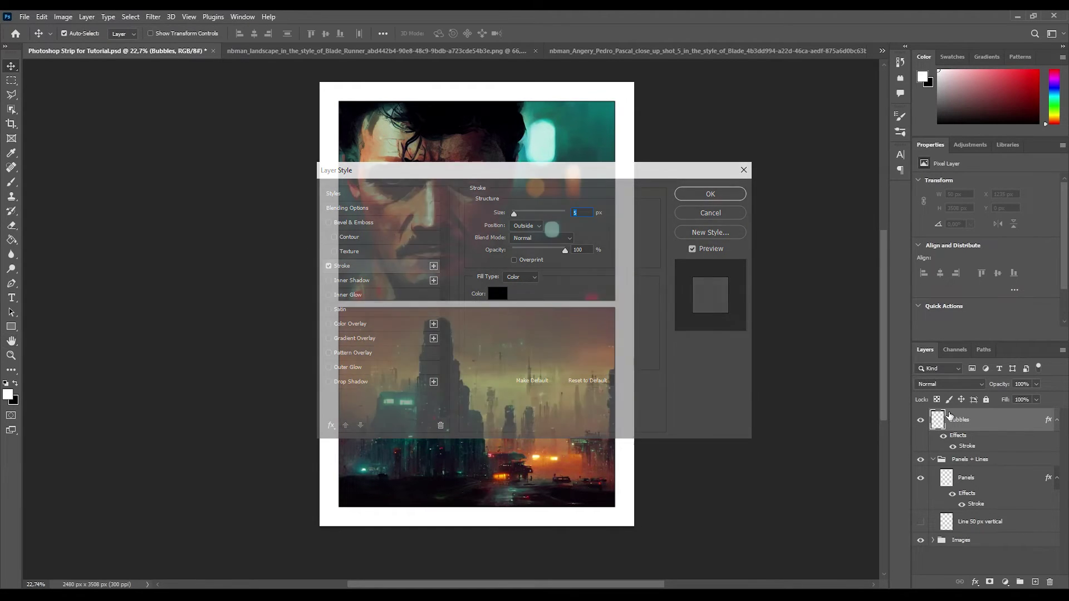
Step: Make an elliptical selection about 532 by 348 px beside the man's face and fill it with white on the Bubbles layer
left_click(11, 80)
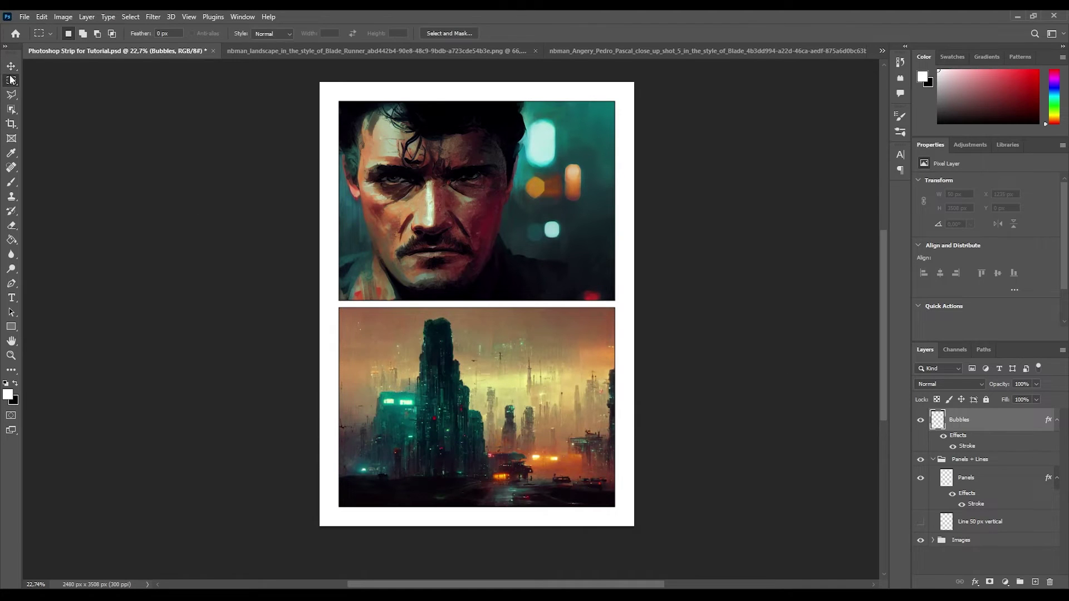
key("shift+m")
left_click_drag(495, 136, 575, 190)
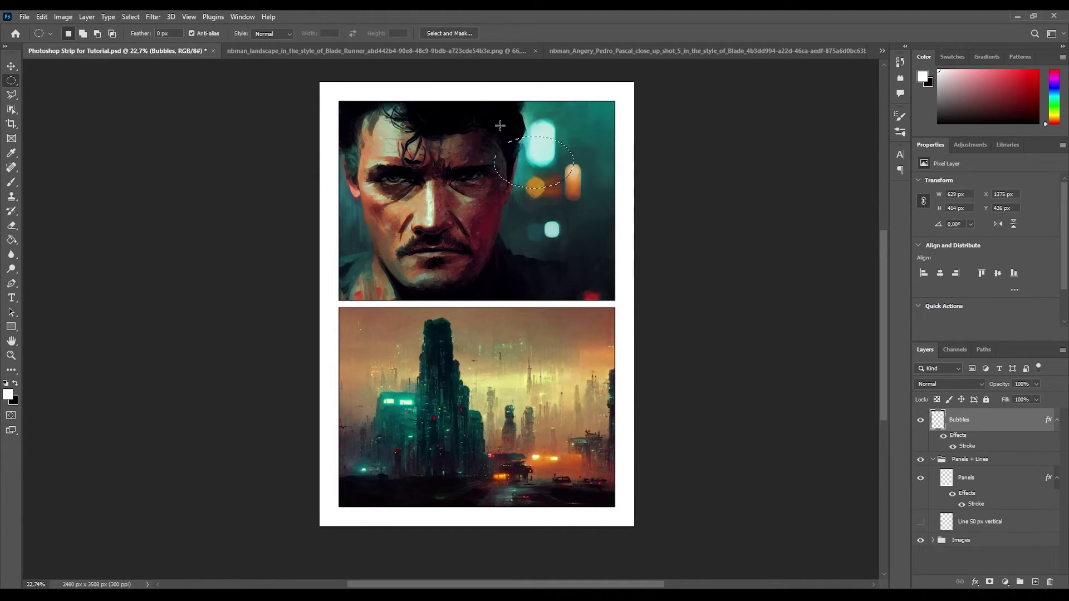
key("ctrl+d")
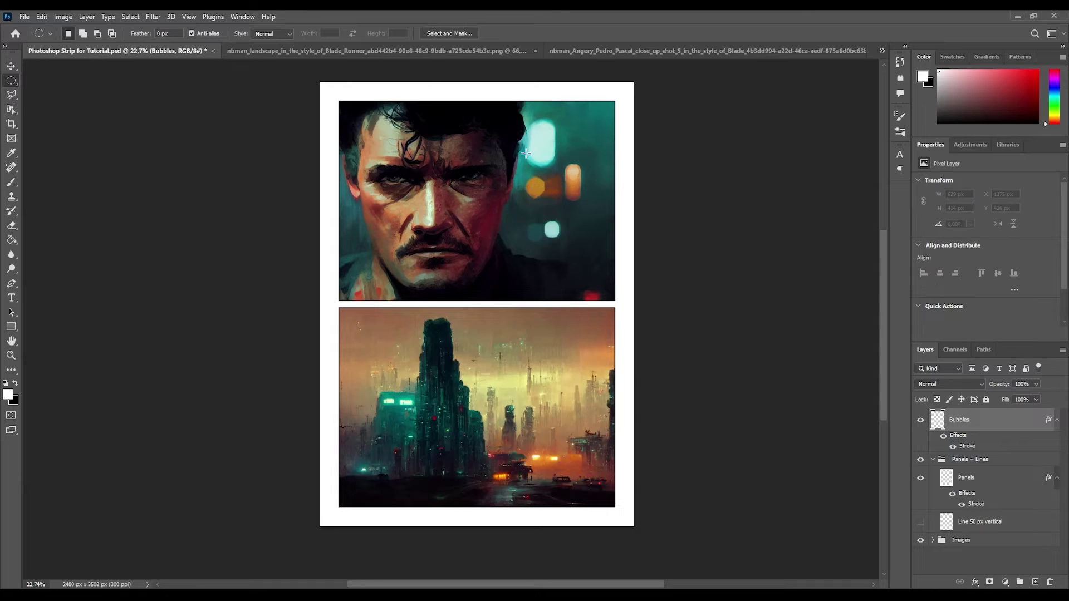
left_click_drag(525, 153, 592, 197)
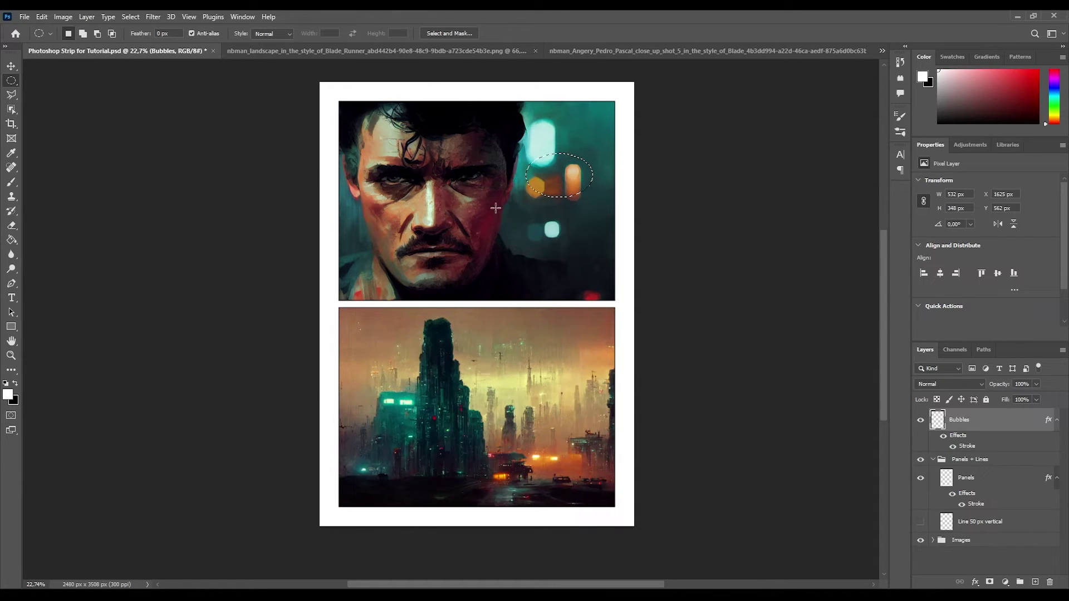
key("alt+BackSpace")
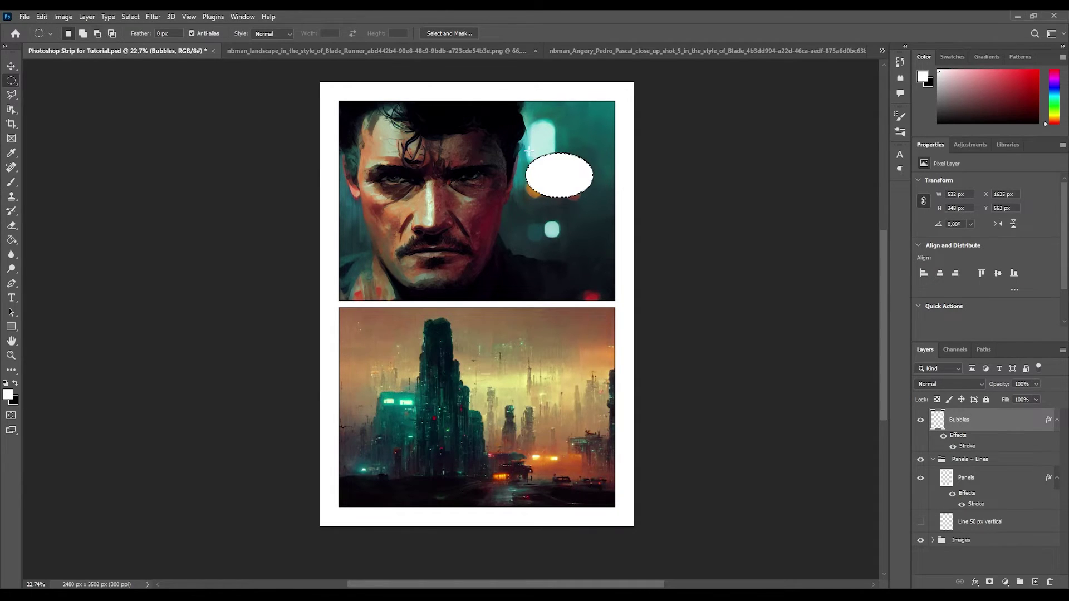
key("ctrl+d")
Step: Add a second, slightly smaller white ellipse below the first bubble, beside the man's cheek
left_click_drag(504, 214, 567, 254)
key("alt+BackSpace")
key("ctrl+d")
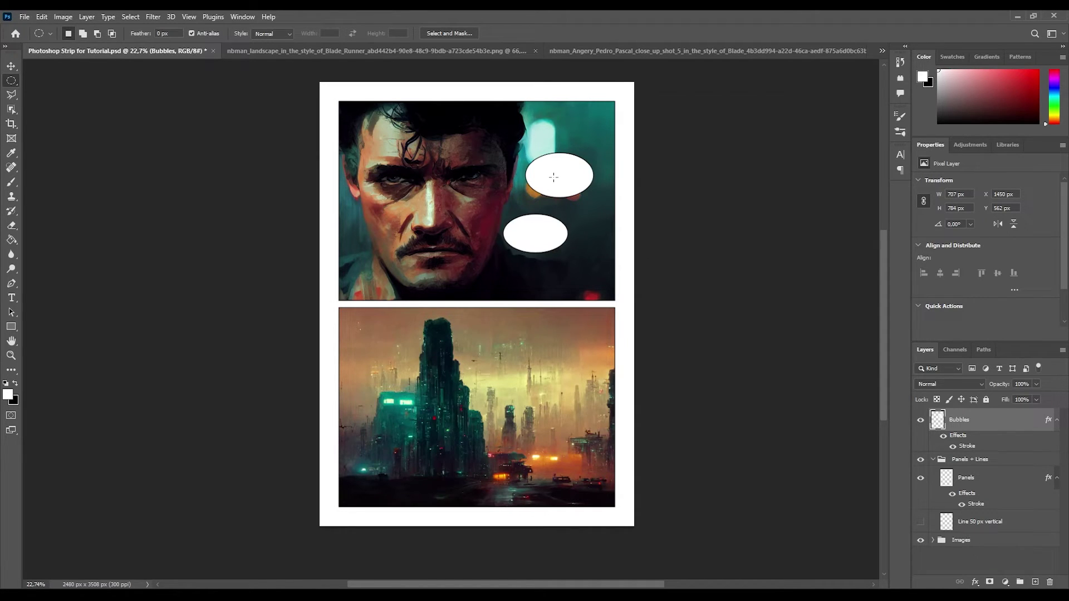
Step: Paint a short, slightly curved white connector between the two speech bubbles with the Brush tool
left_click(9, 189)
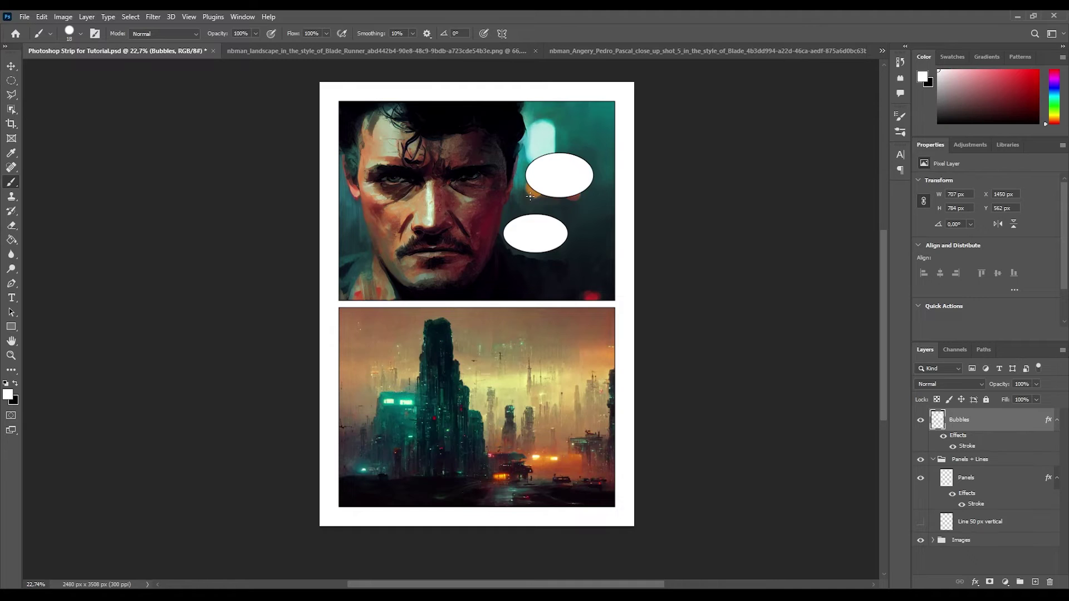
scroll(530, 196, "up", 5)
left_click_drag(570, 192, 544, 306)
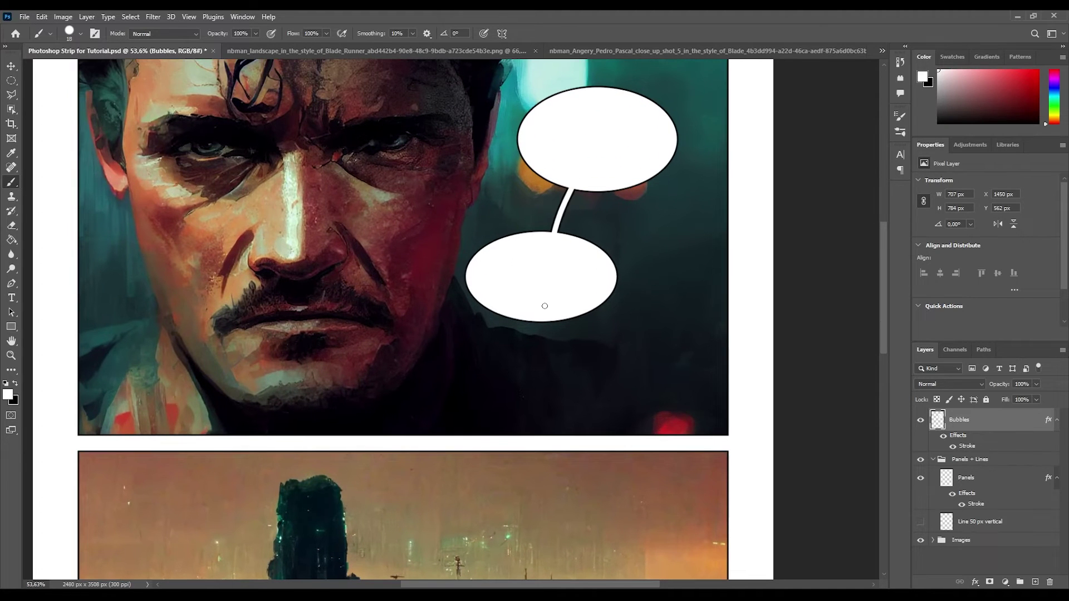
key("ctrl+z")
left_click_drag(577, 156, 544, 282)
key("ctrl+z")
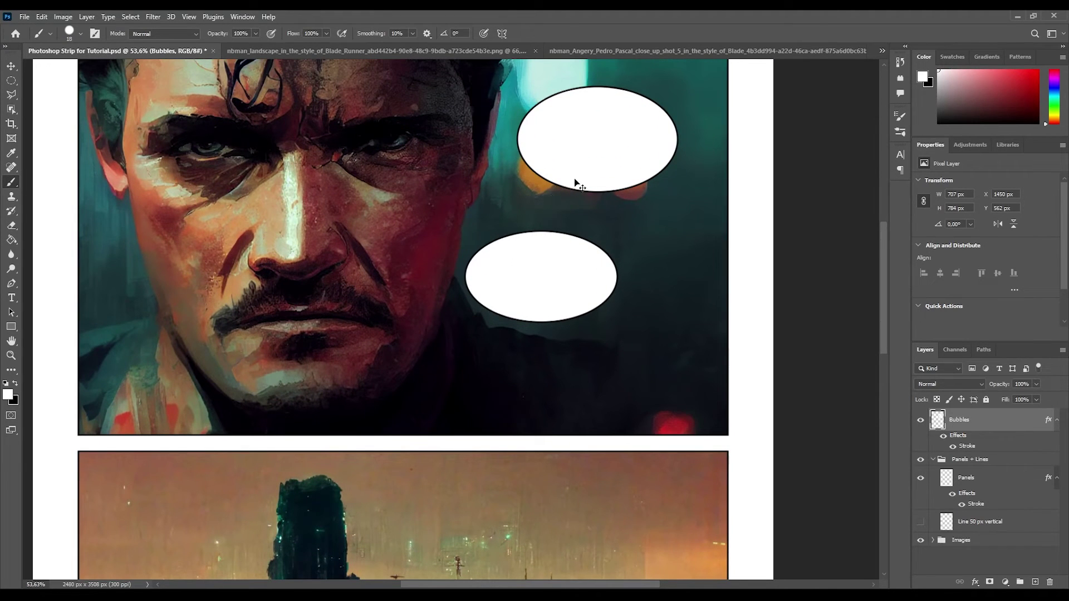
left_click_drag(590, 162, 529, 291)
scroll(536, 142, "down", 3)
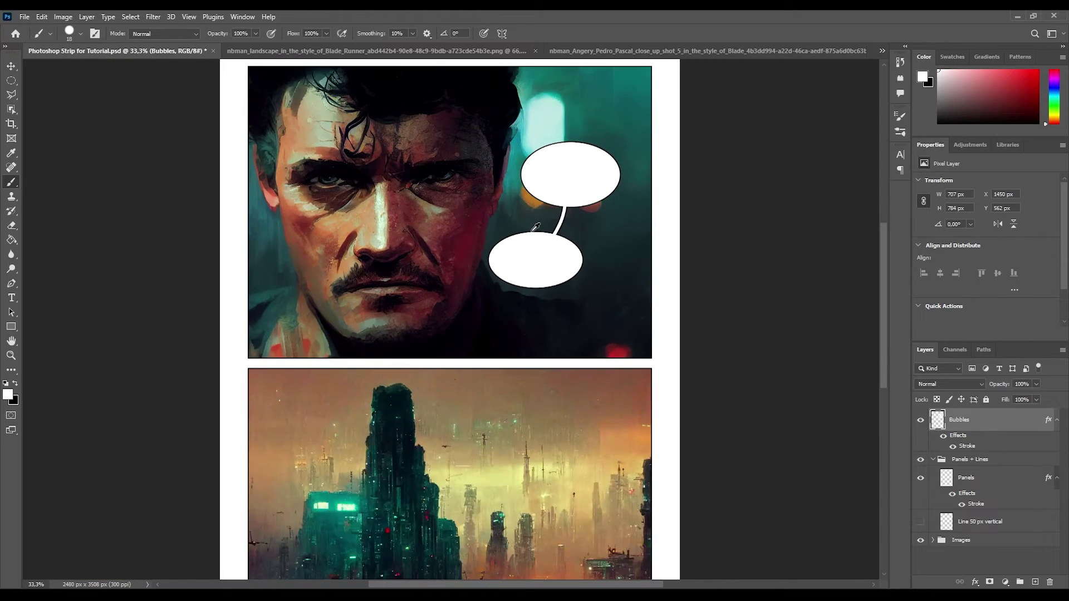
key("ctrl+z")
left_click(580, 194)
left_click(501, 268, "shift")
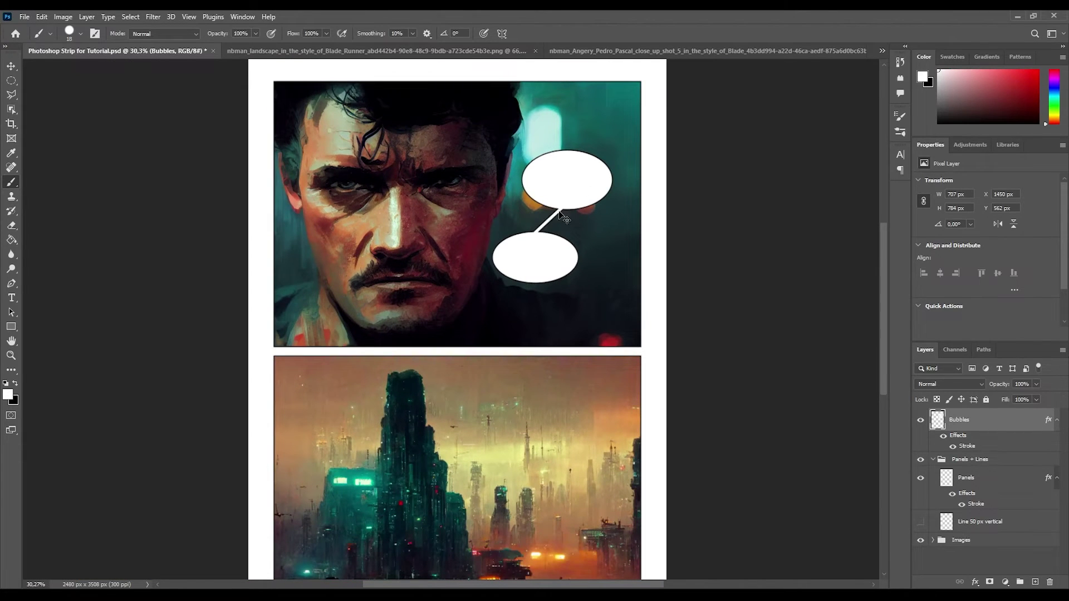
key("ctrl+z")
left_click_drag(558, 205, 525, 256)
Step: Draw a pointed white tail shape about 282 by 120 px with the Pen tool, from inside the lower bubble toward the man's mouth
scroll(482, 264, "up", 4)
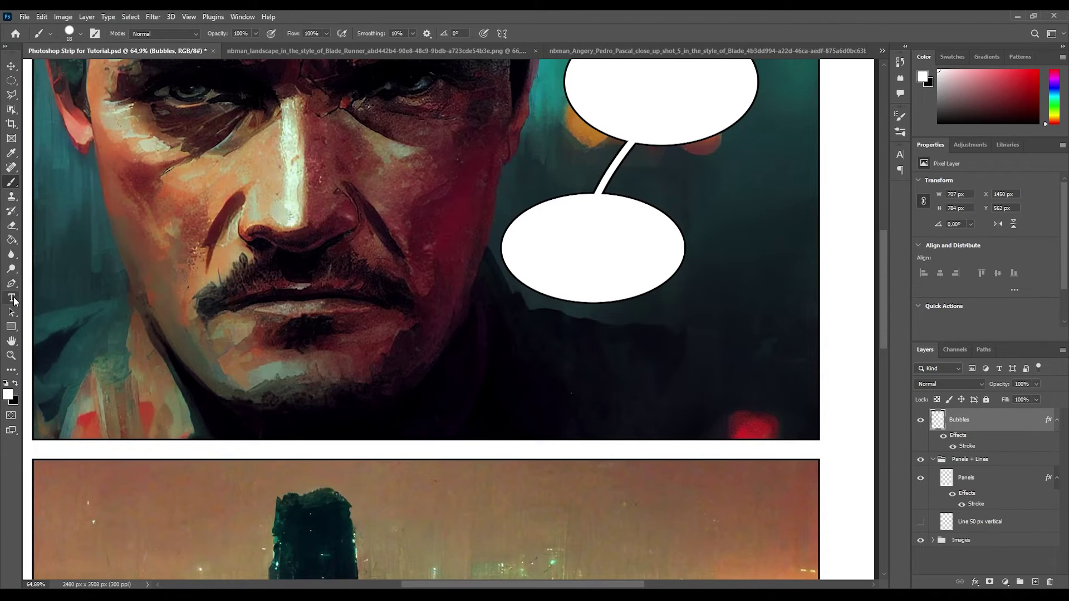
left_click(11, 285)
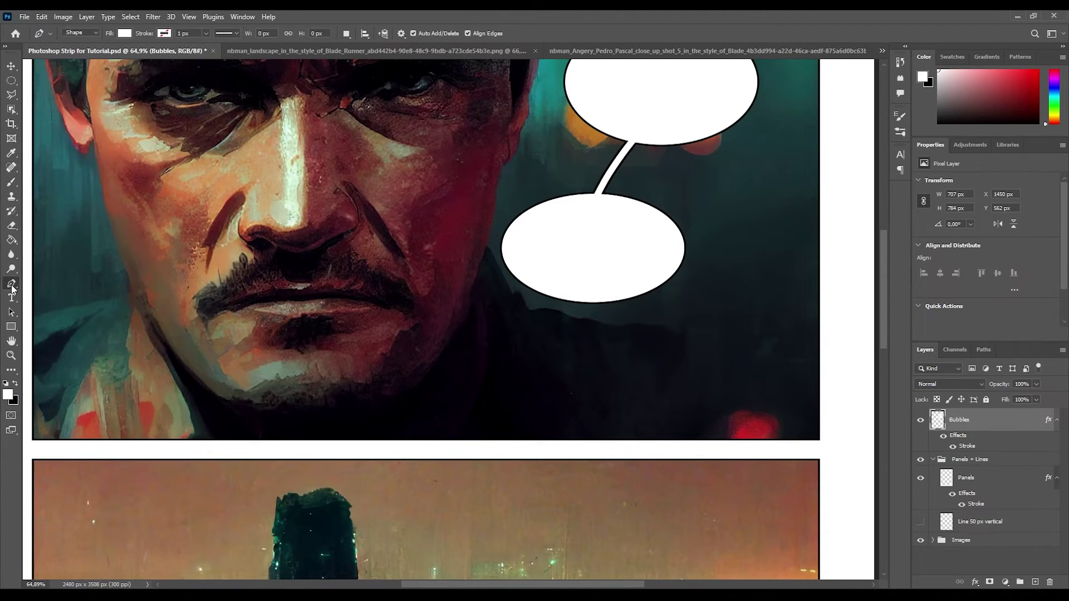
scroll(440, 298, "up", 2)
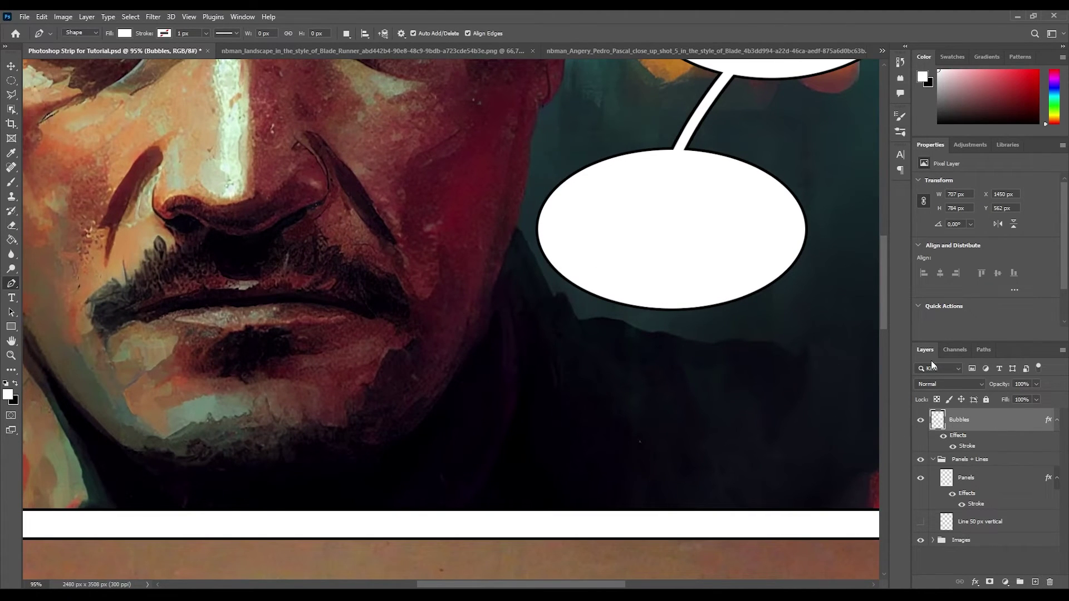
left_click(565, 227)
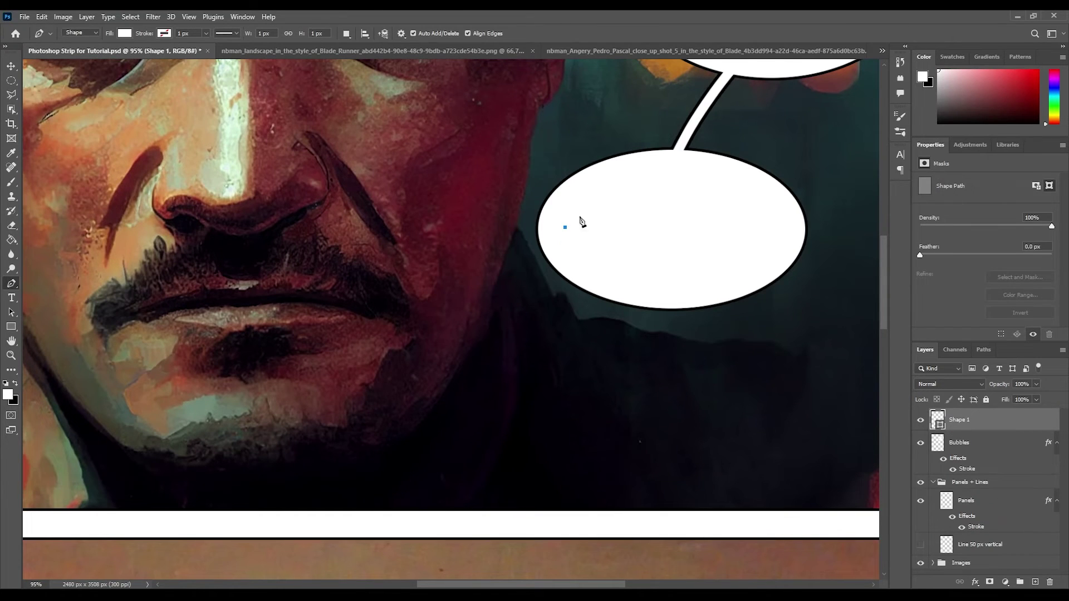
left_click(432, 291)
left_click(581, 245)
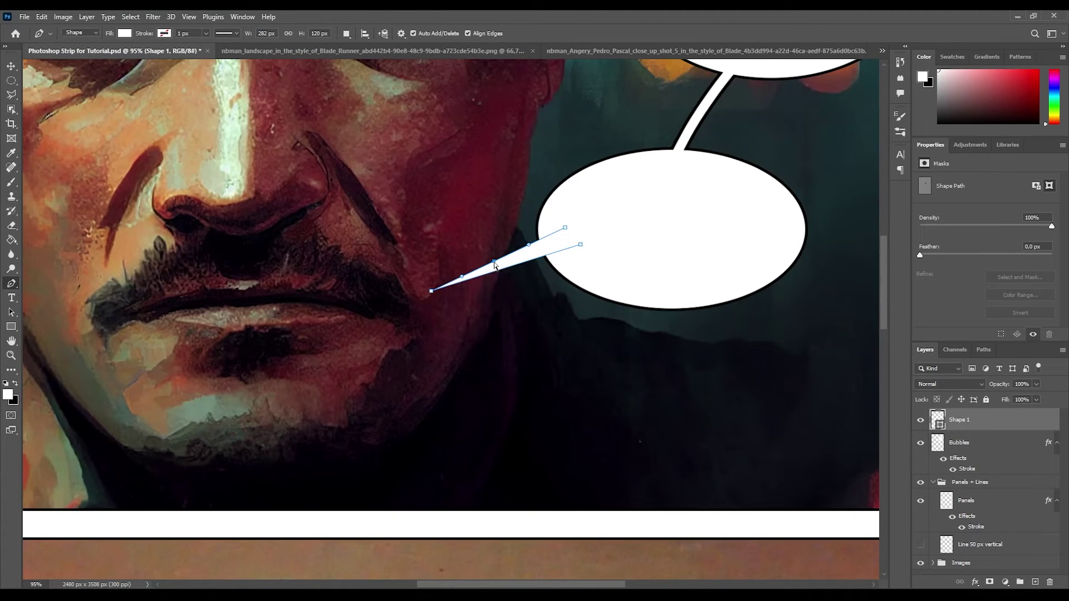
Step: Bend both long edges of the tail into a downward curve and merge the shape into the Bubbles layer
left_click_drag(493, 264, 491, 254)
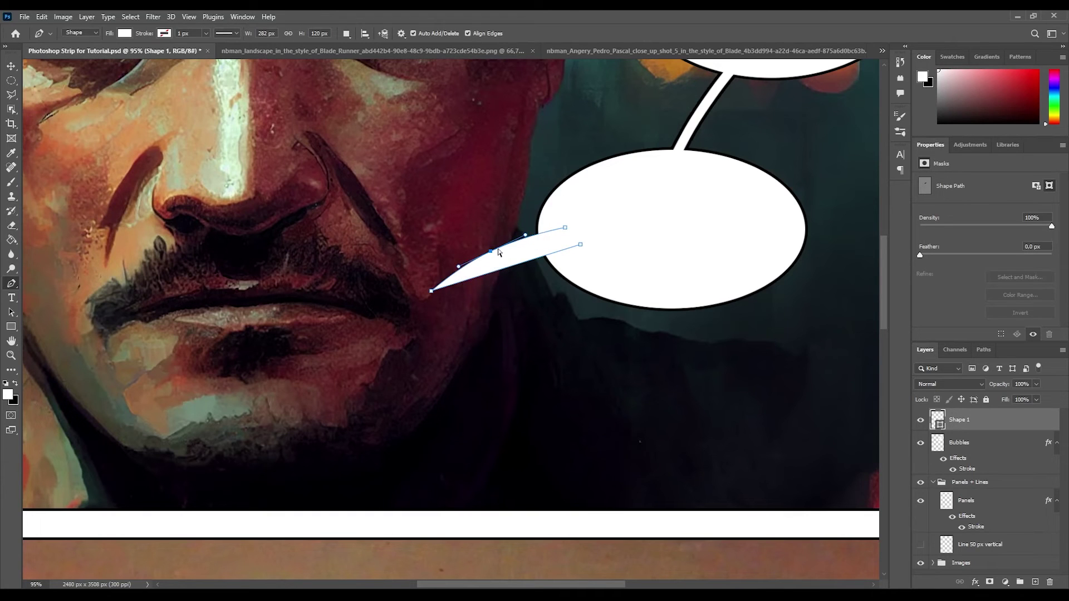
key("ctrl+z")
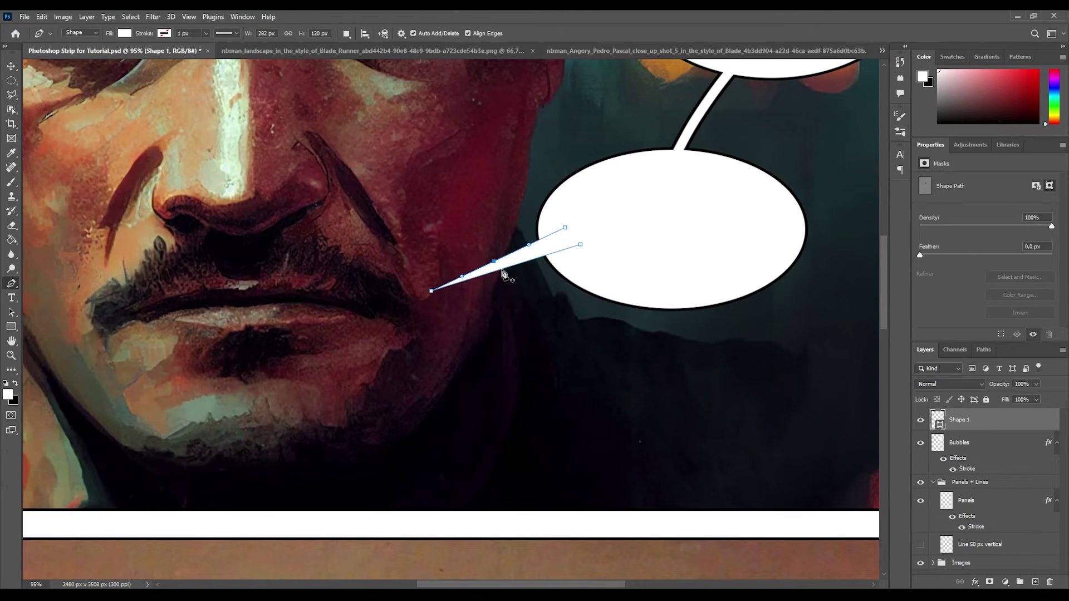
left_click(501, 269)
mouse_move(502, 269)
left_mouse_down()
mouse_move(508, 279)
mouse_move(498, 263)
mouse_move(507, 269)
left_mouse_up()
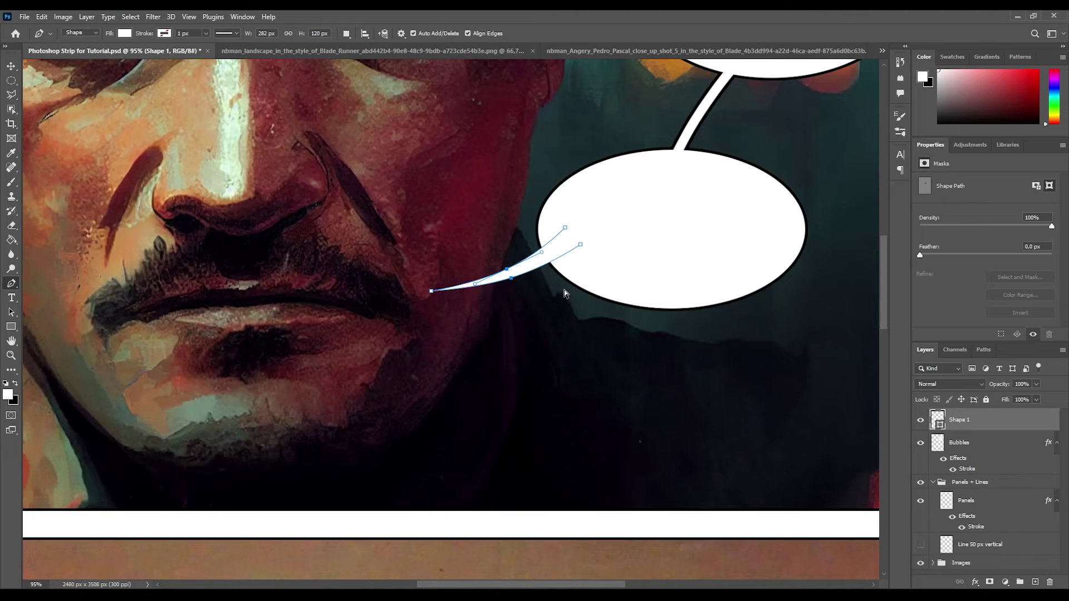
key("ctrl+e")
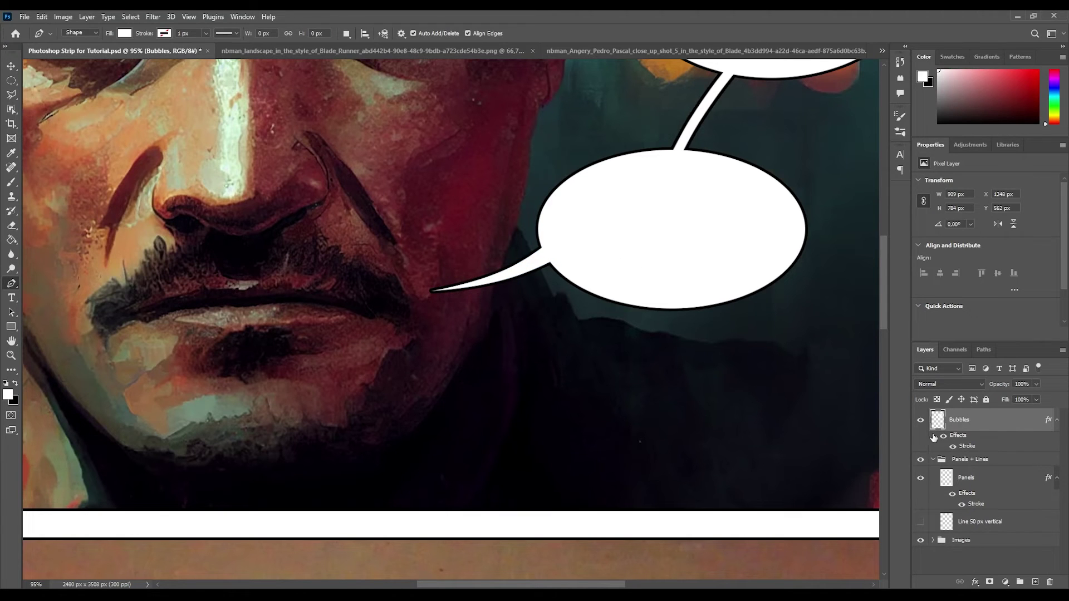
scroll(661, 329, "down", 5)
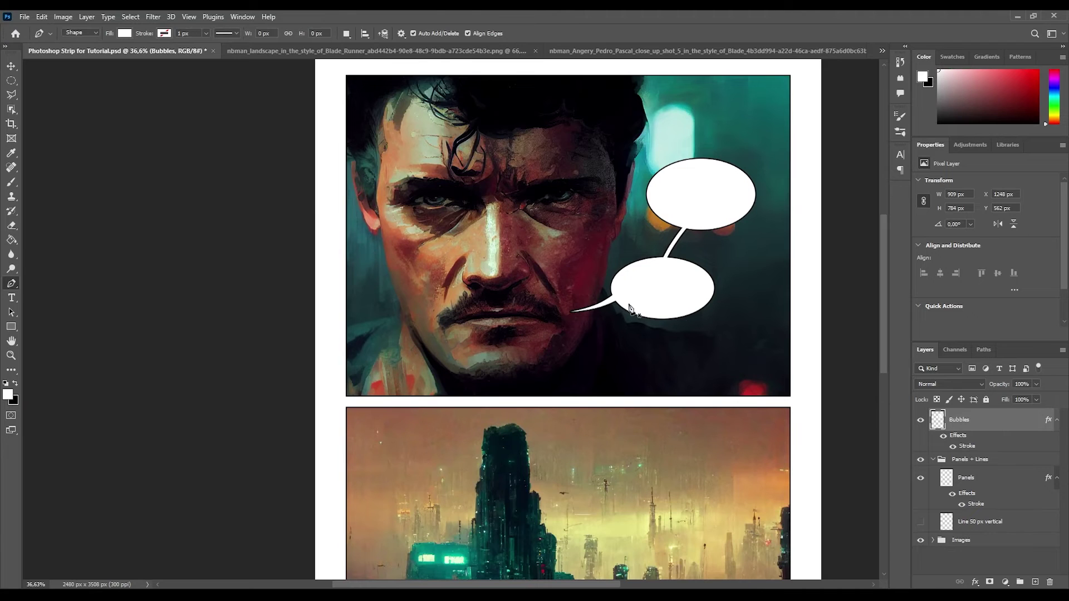
Step: Undo the merge, try moving the tail's tip upward, and merge the restored tail shape back into the Bubbles layer
key("ctrl+z")
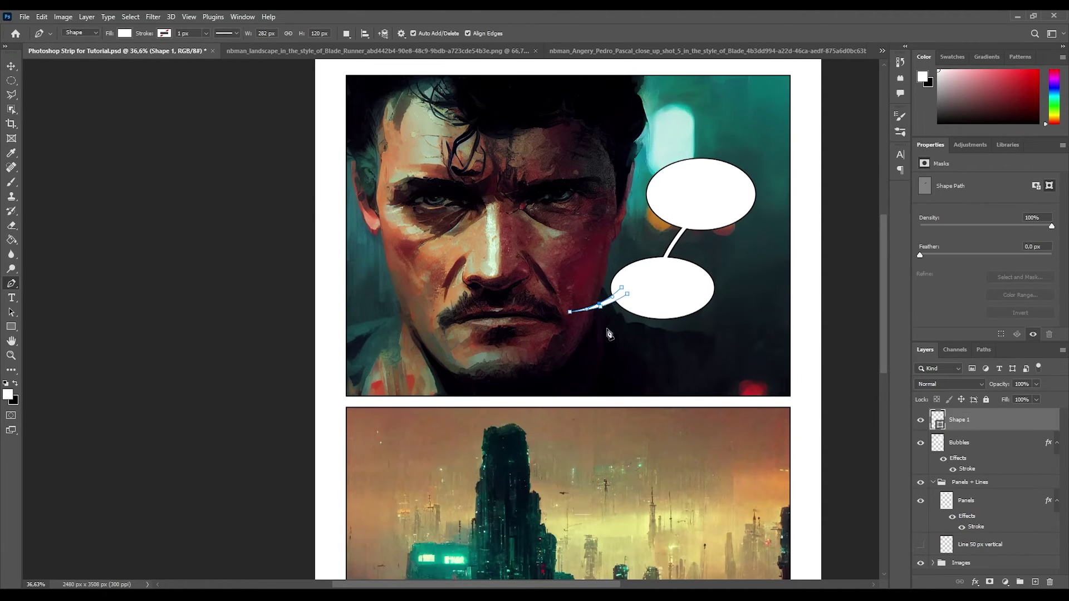
scroll(579, 328, "up", 4)
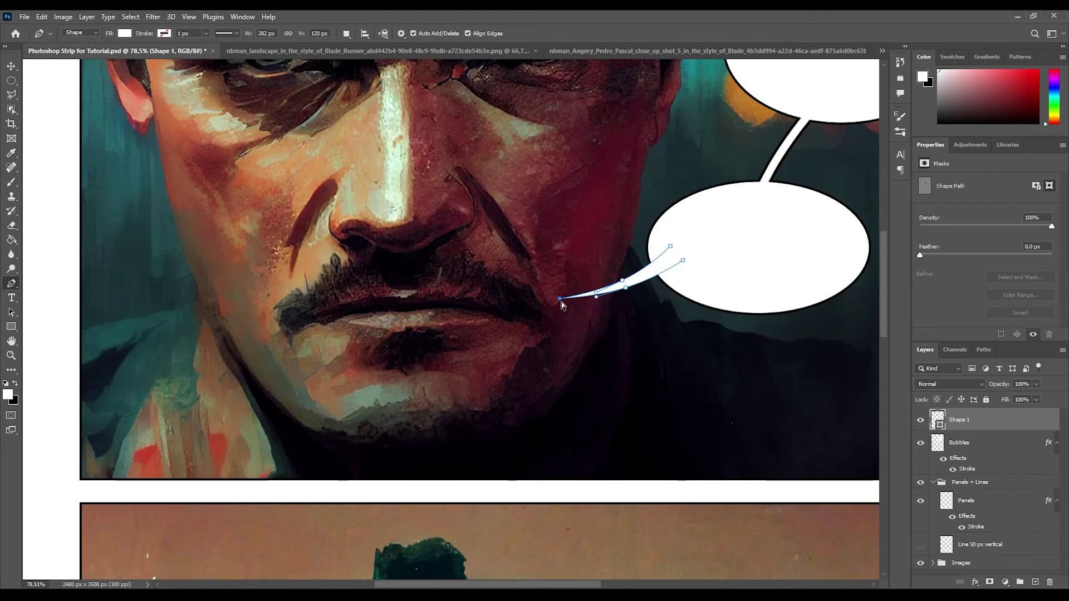
left_click_drag(560, 299, 547, 259)
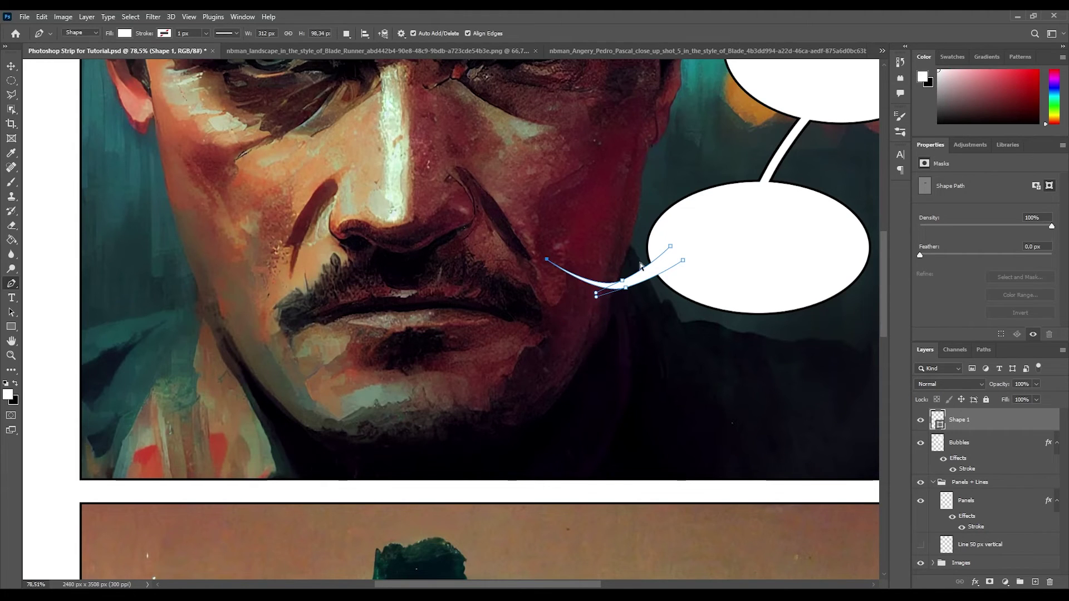
key("ctrl+z")
key("ctrl+z")
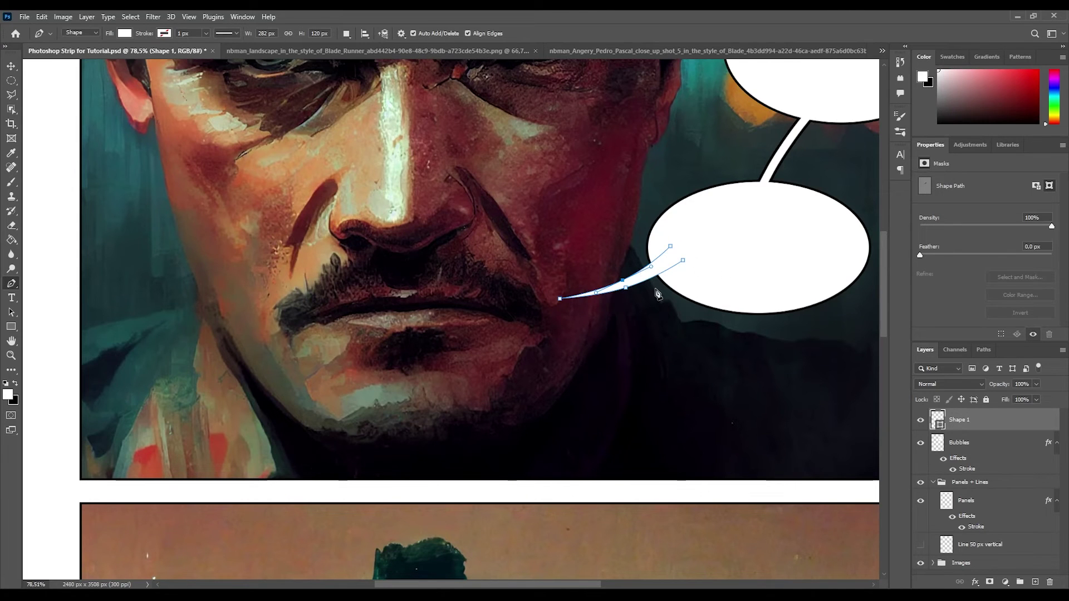
key("ctrl+e")
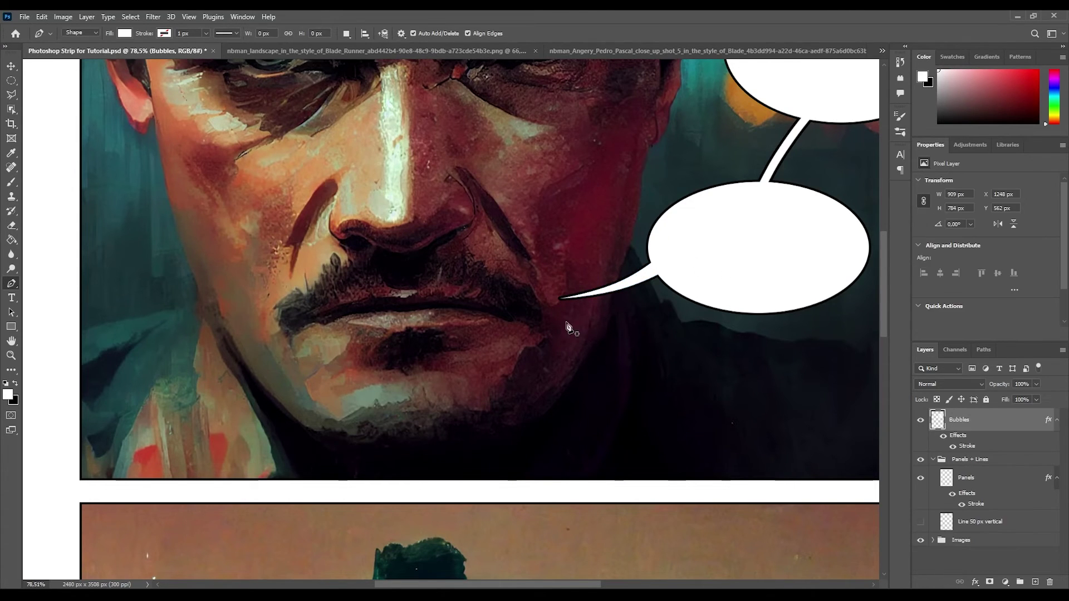
scroll(549, 315, "down", 5)
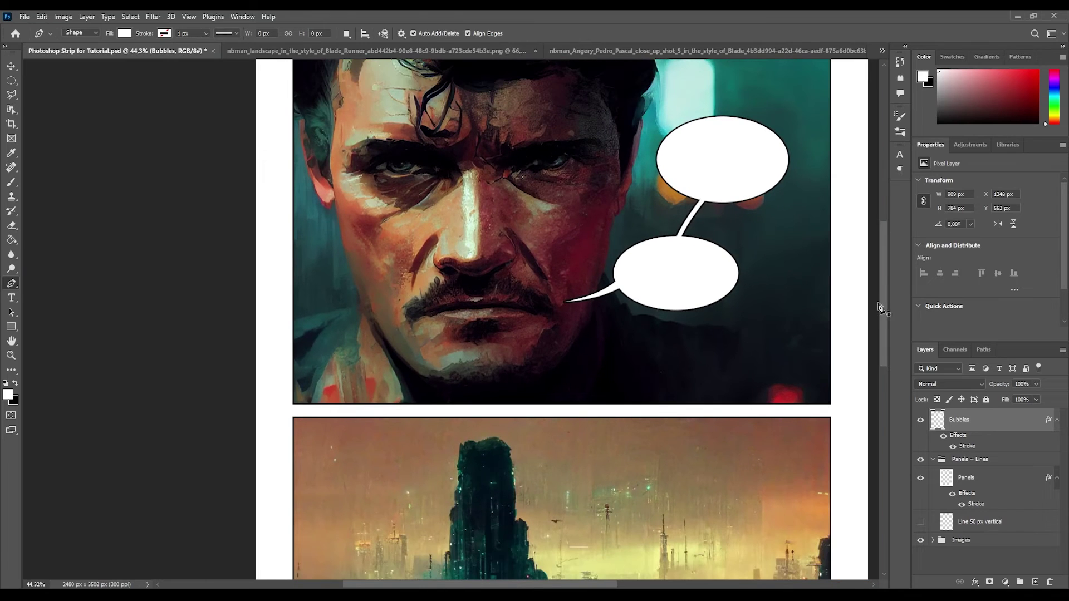
scroll(877, 284, "up", 3)
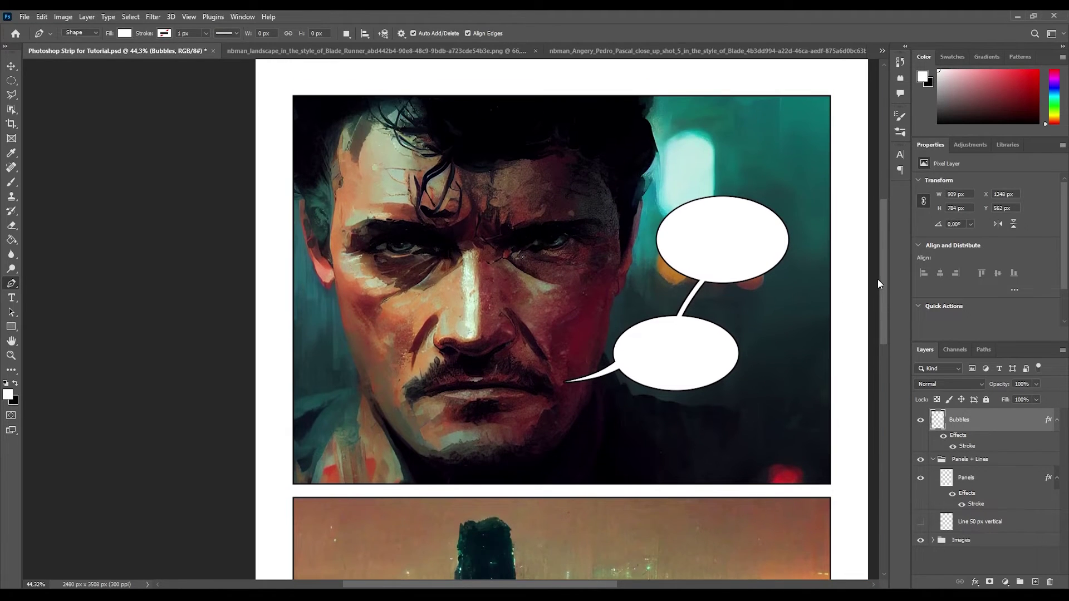
scroll(596, 266, "down", 1)
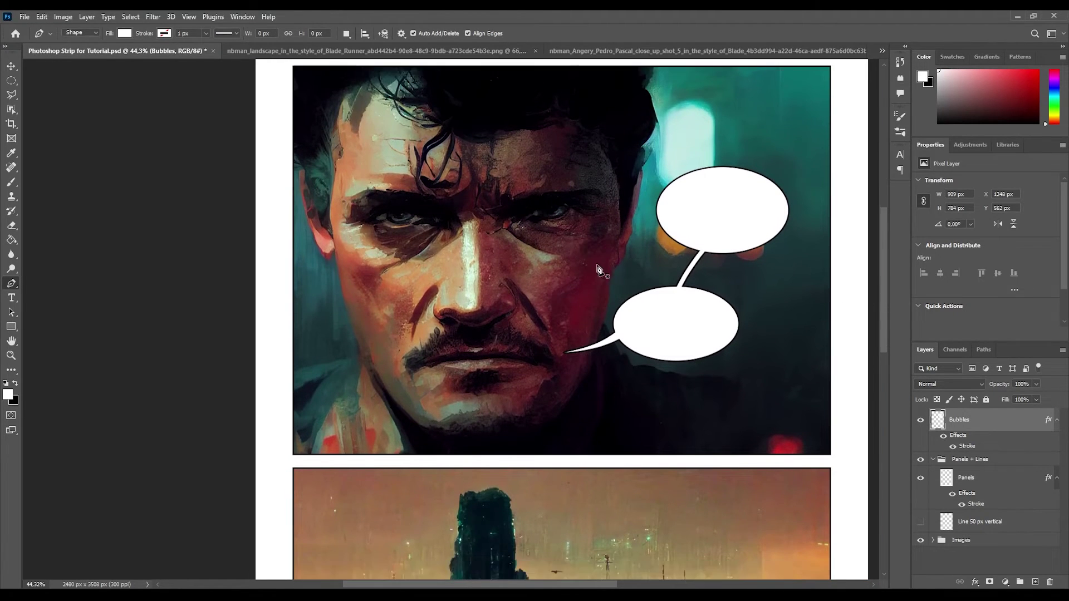
scroll(600, 264, "down", 4)
scroll(600, 263, "down", 1)
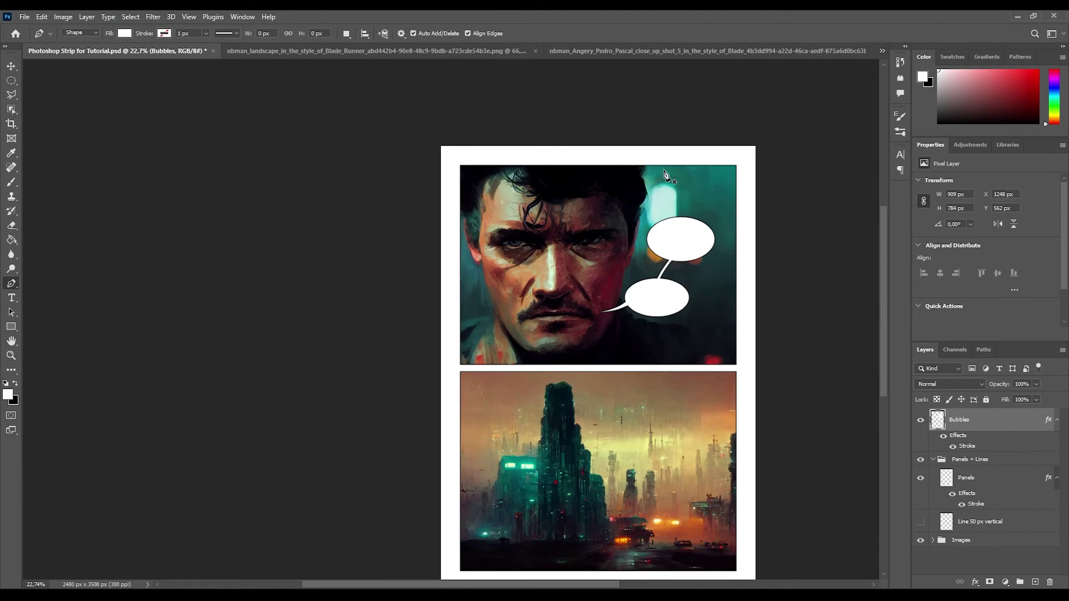
Step: Try clearing the entire contents of the Bubbles layer, and undo the deletion and the selection
key("ctrl+a")
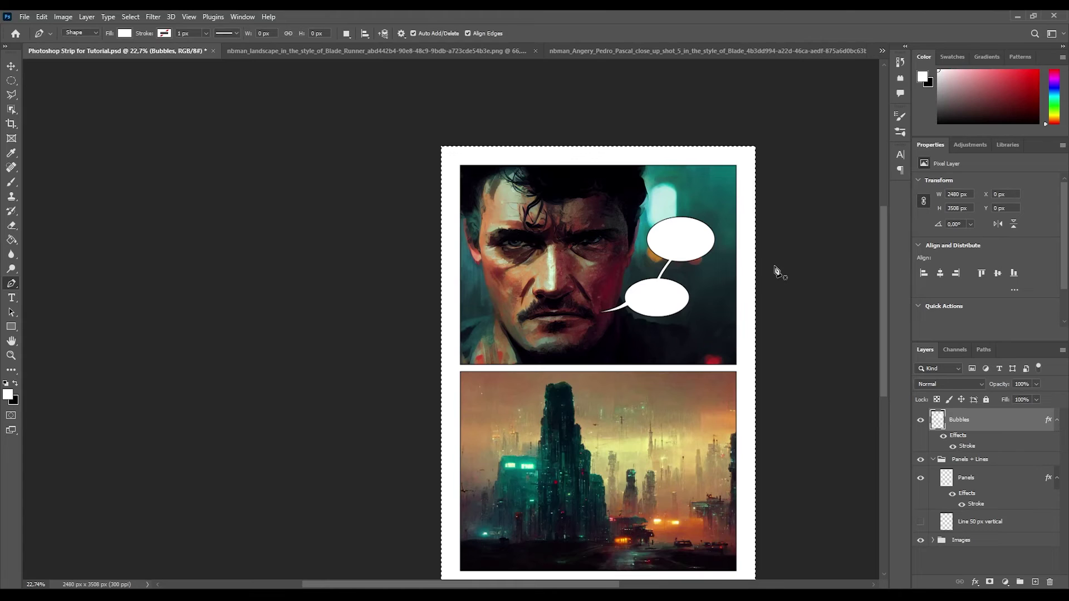
key("Delete")
key("ctrl+z")
key("ctrl+z")
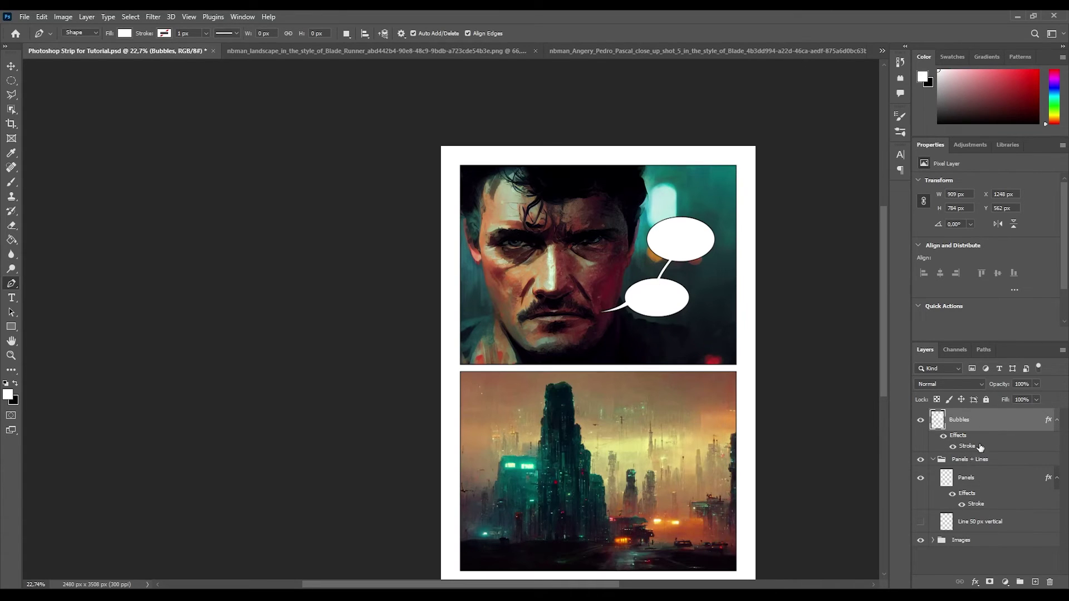
Step: Collapse the Panels + Lines group in the layer stack
left_click(936, 460)
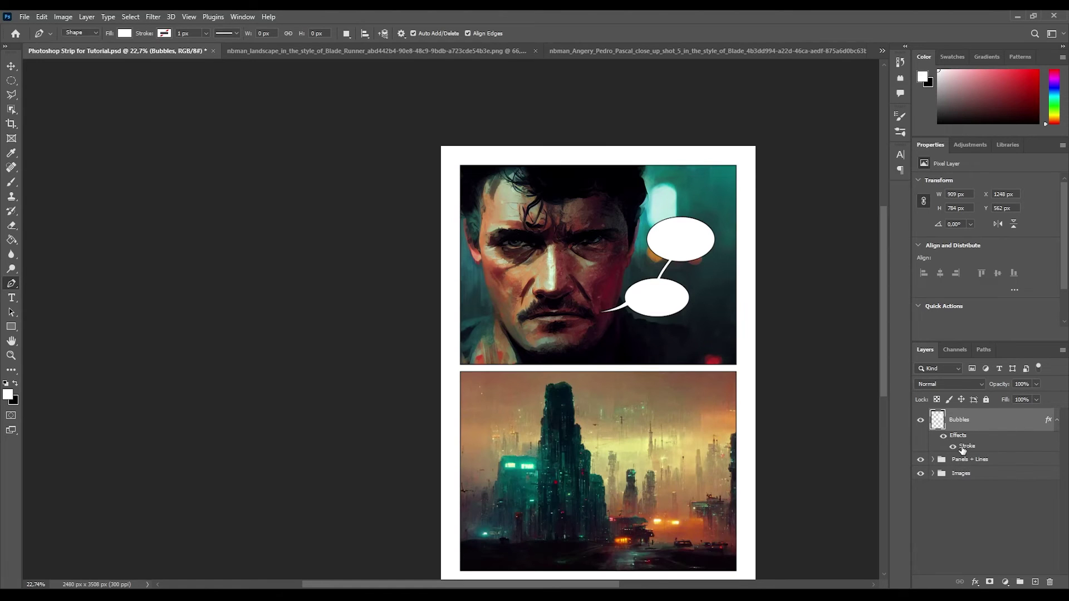
scroll(816, 281, "down", 1)
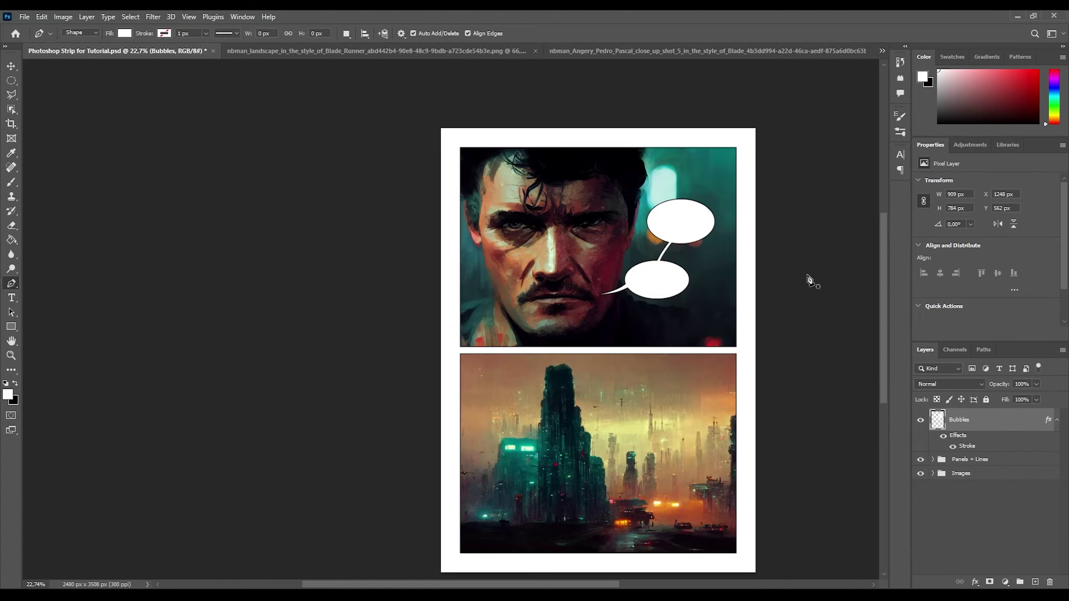
left_click_drag(440, 585, 479, 585)
scroll(493, 495, "down", 1)
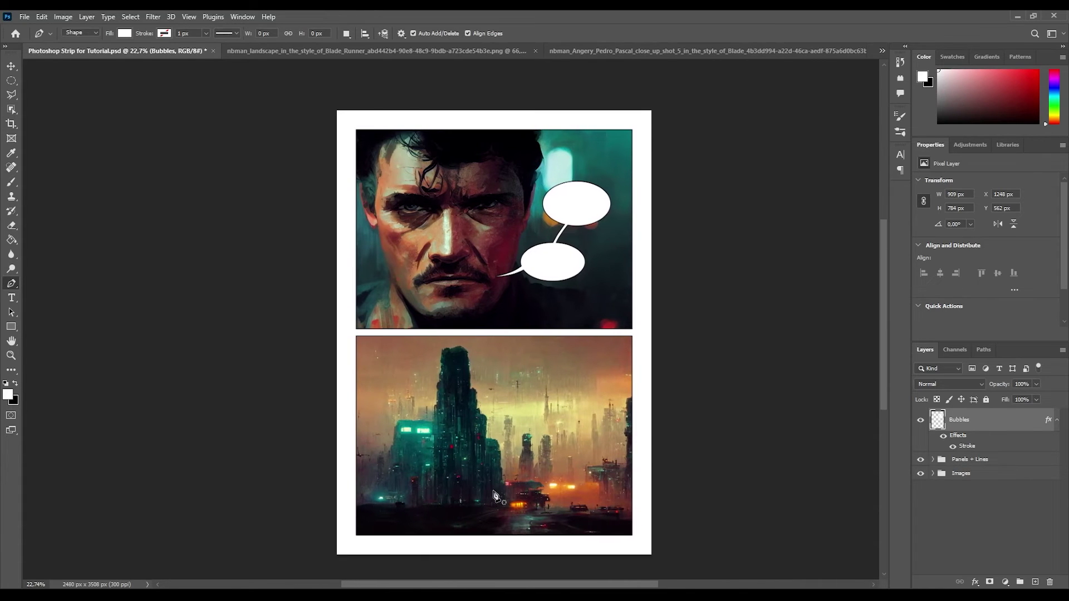
scroll(493, 496, "down", 1)
scroll(537, 256, "up", 2)
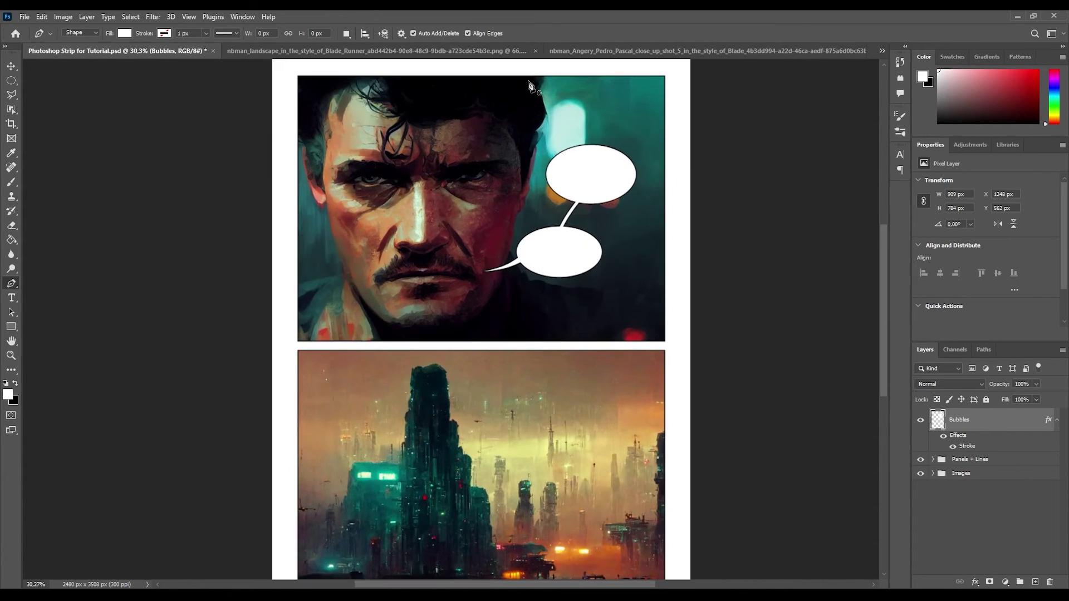
Step: Add centred 7 pt Anime Ace v05 text to the upper bubble on three lines: "ERSERSERFS", "SDFSDFSE SERSE", "SERSERSE"
left_click(15, 300)
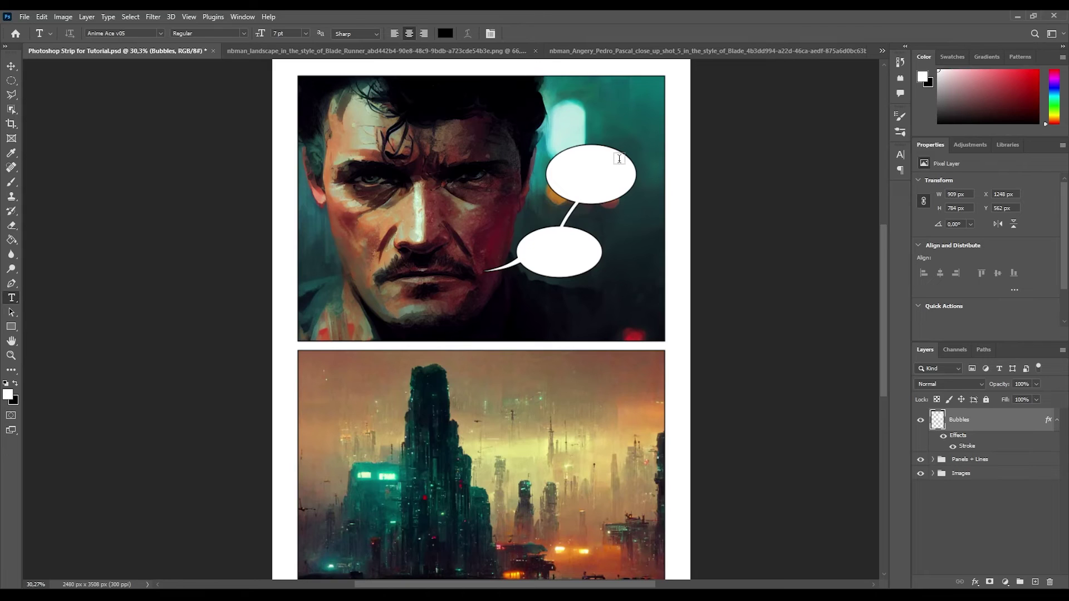
left_click(591, 173)
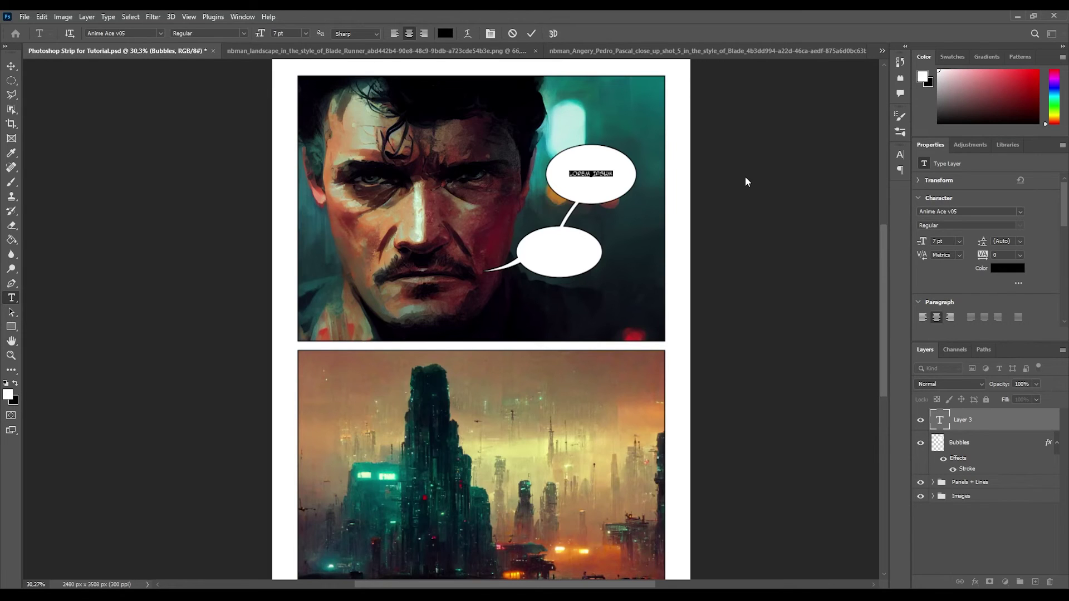
type("ESPECIALLY")
key("Return")
type("SOMEBODY LIKE ME")
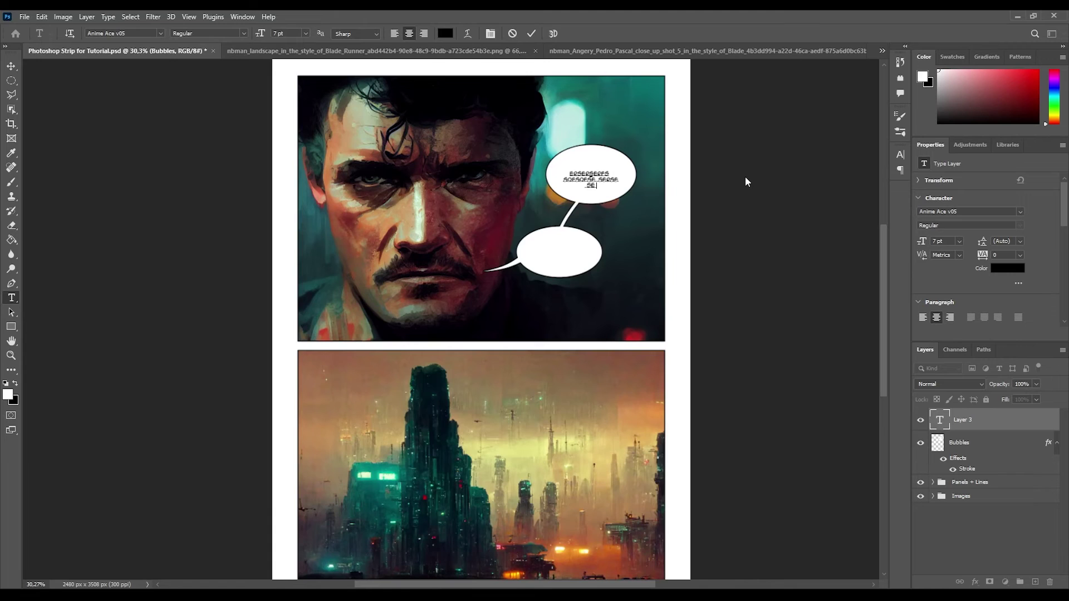
type(" AGAIN")
left_click(12, 66)
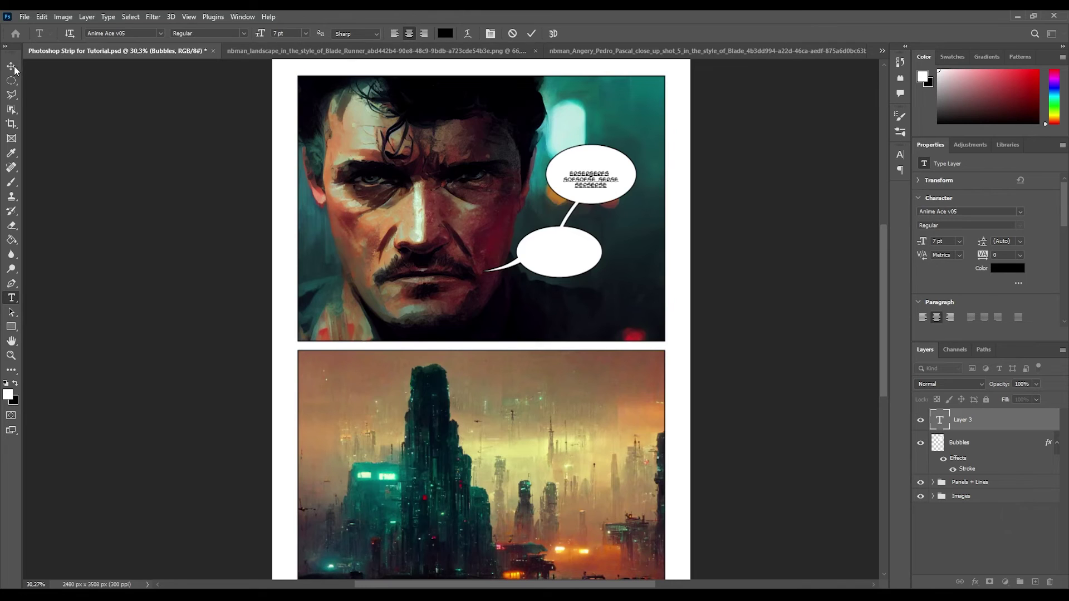
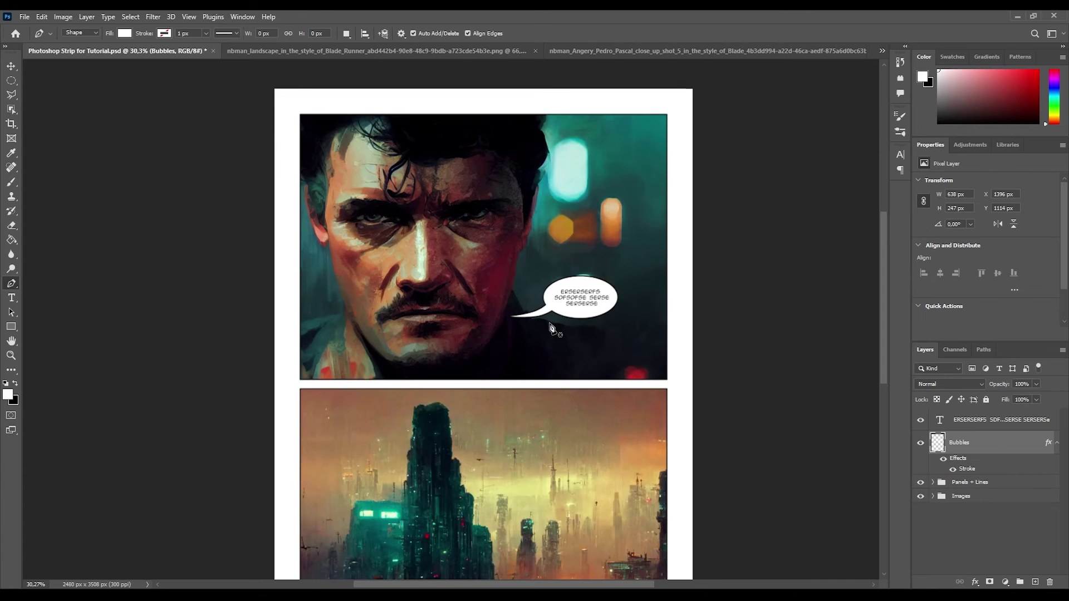
Step: Replace all of the speech bubble's placeholder text with "IMAGINATION"
scroll(548, 328, "down", 1)
scroll(562, 298, "up", 1)
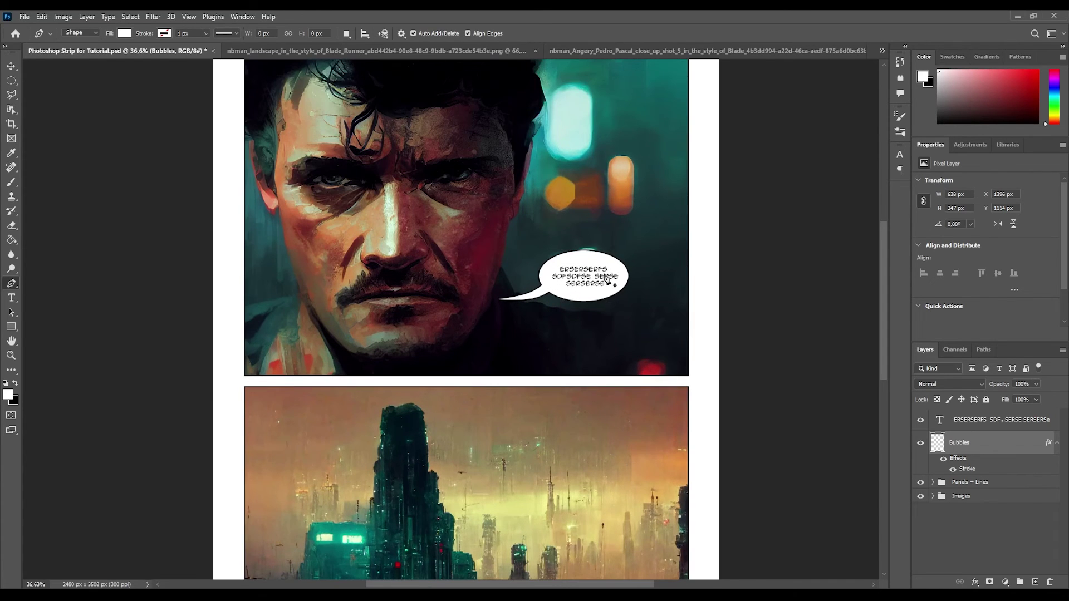
scroll(593, 277, "up", 2)
left_click(12, 298)
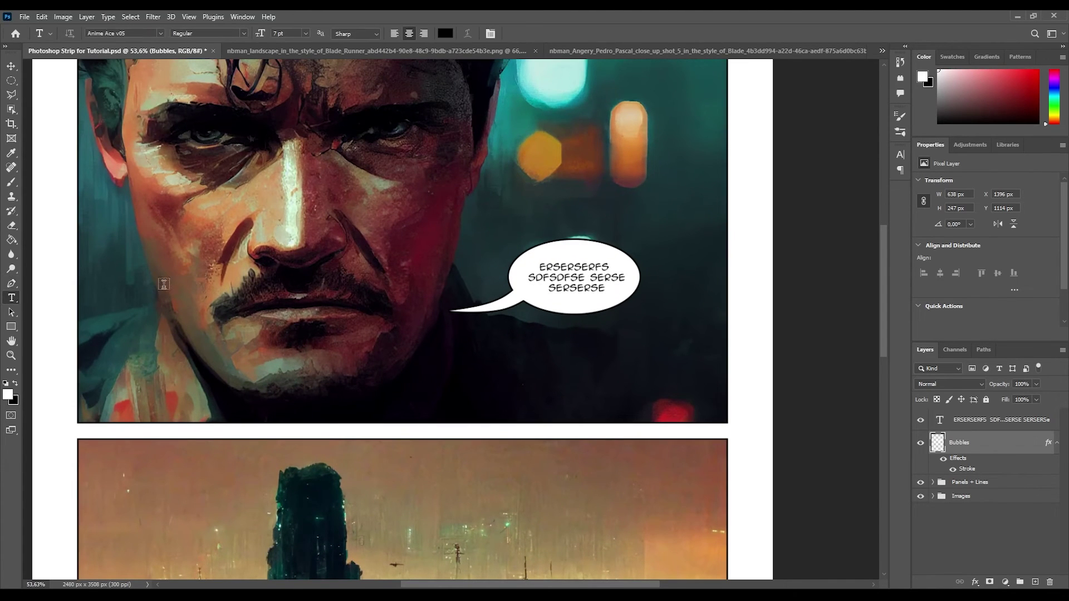
left_click(613, 277)
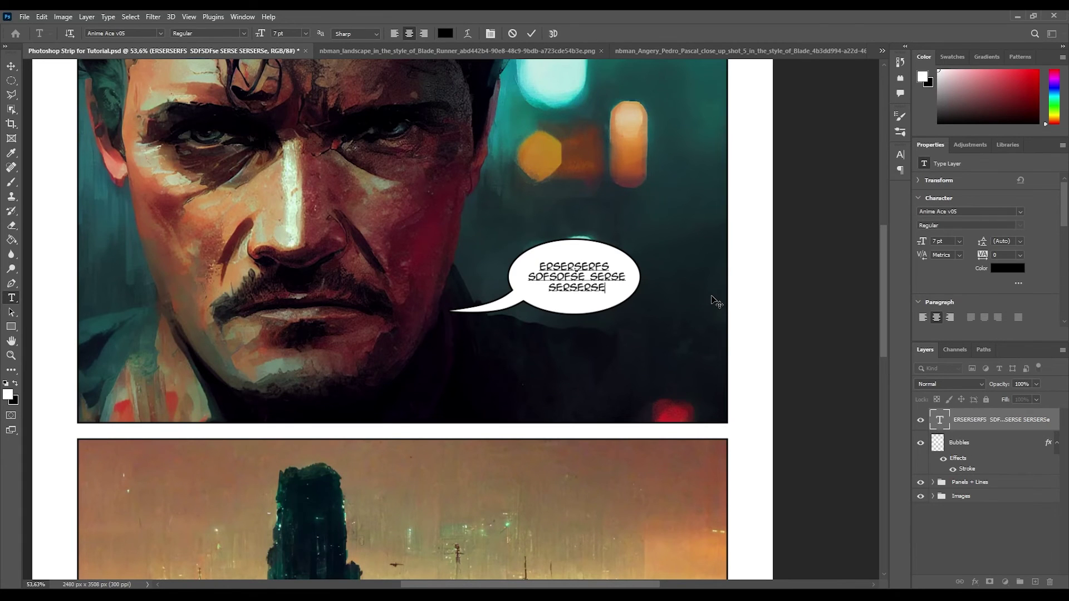
key("ctrl+a")
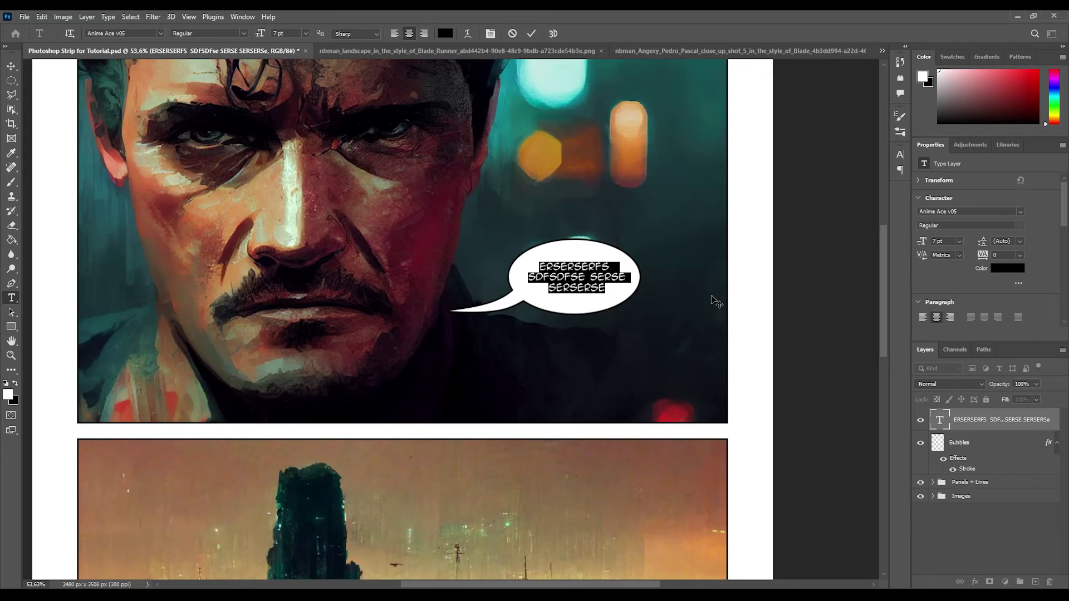
key("BackSpace")
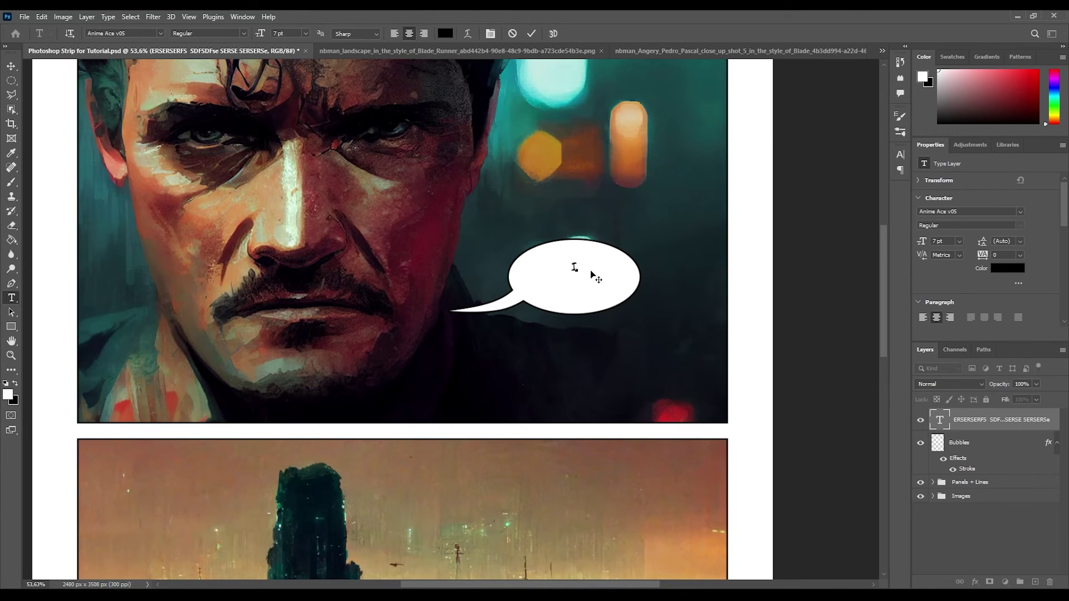
key("ctrl+a")
scroll(576, 268, "up", 6)
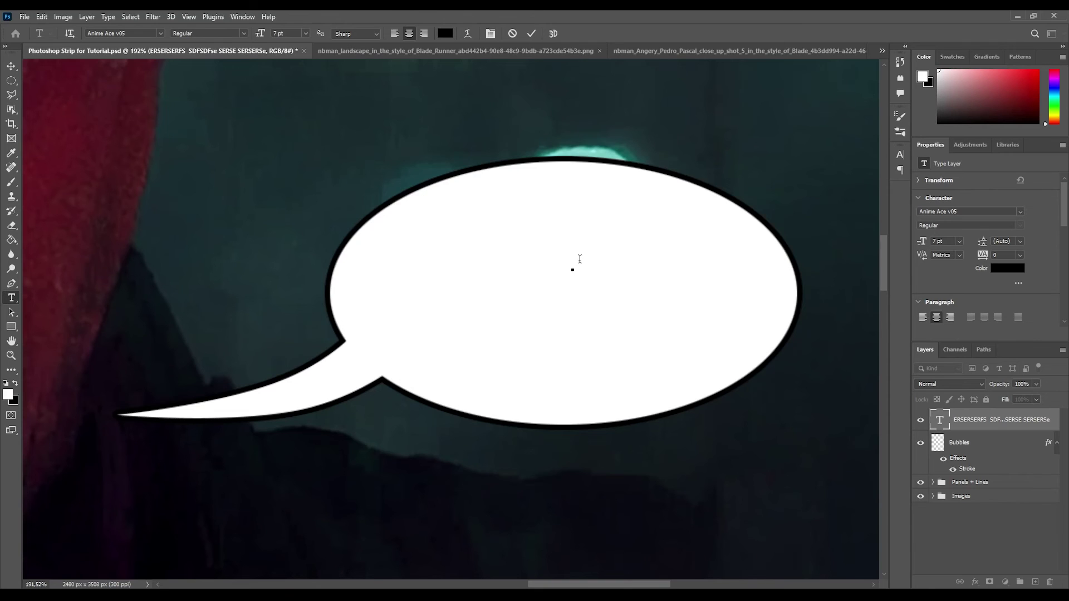
type("IMAGINATION")
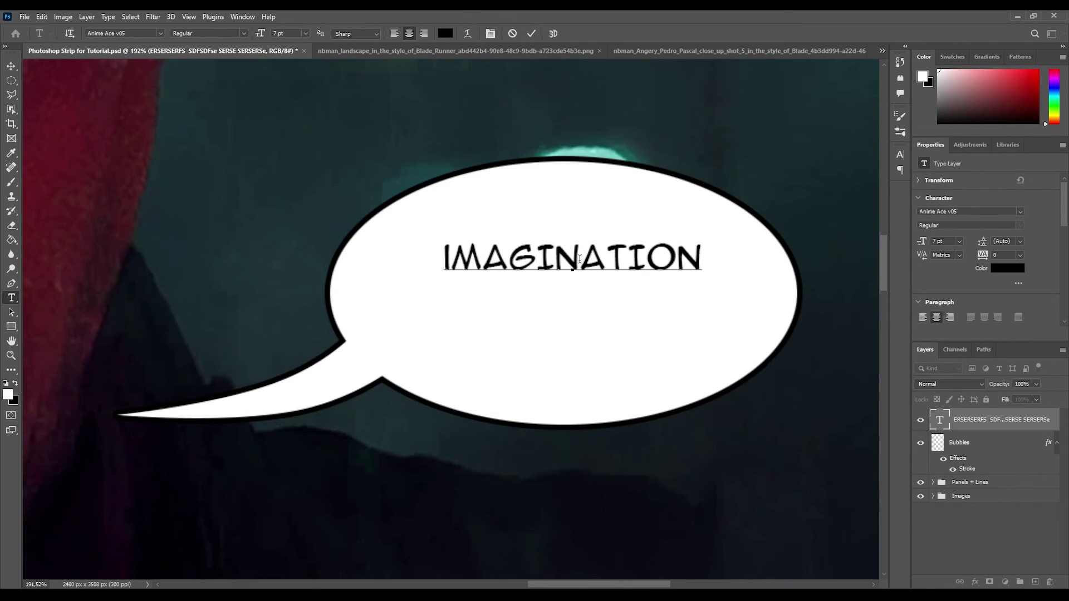
Step: Replace the two barred I letters inside the word IMAGINATION with the font's plain, barless I
left_click_drag(546, 266, 551, 261)
type("i")
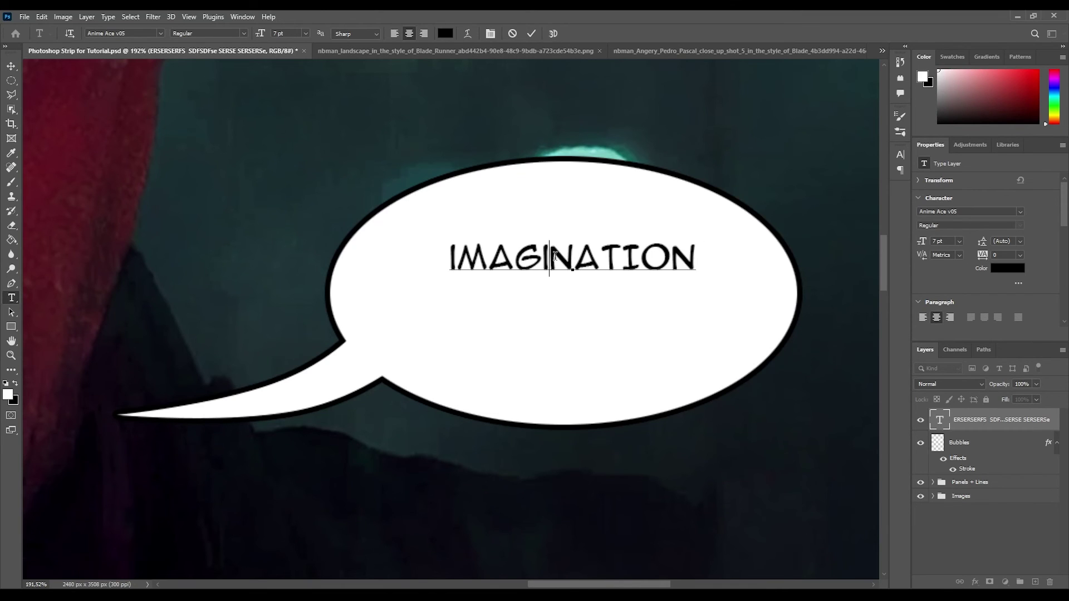
left_click_drag(631, 255, 633, 255)
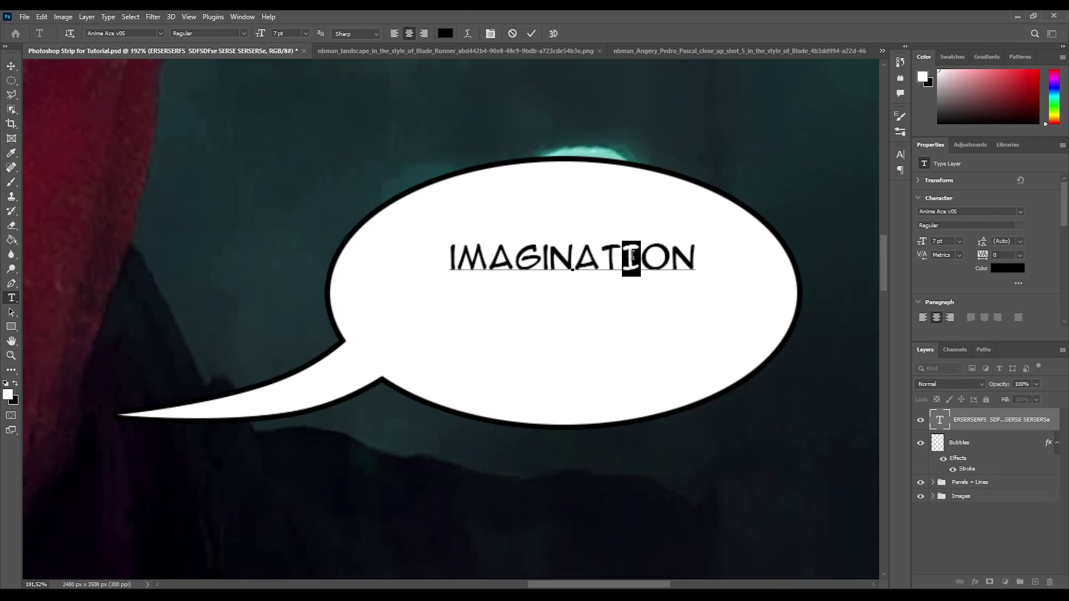
type("i")
Step: Move the IMAGINATION text down to the middle of the speech bubble
left_click(11, 66)
left_click_drag(585, 263, 593, 295)
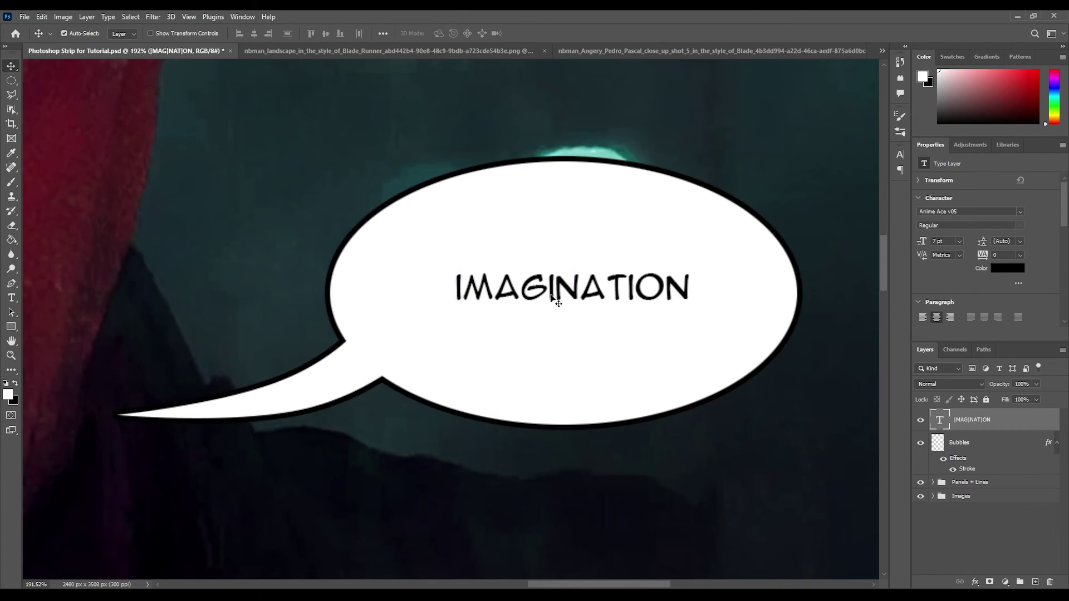
scroll(556, 295, "down", 5)
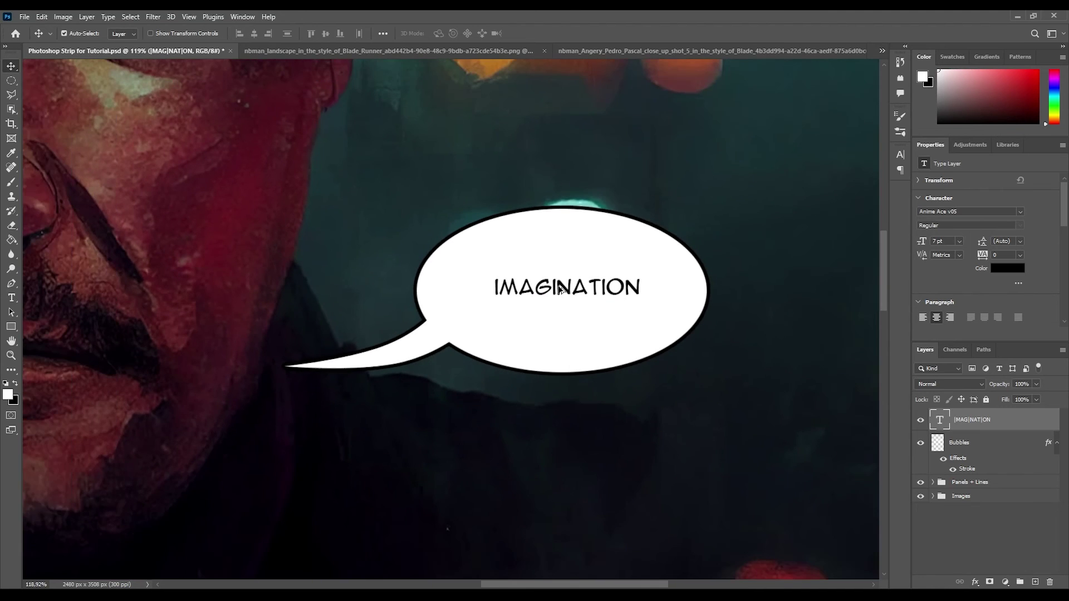
scroll(575, 292, "down", 1)
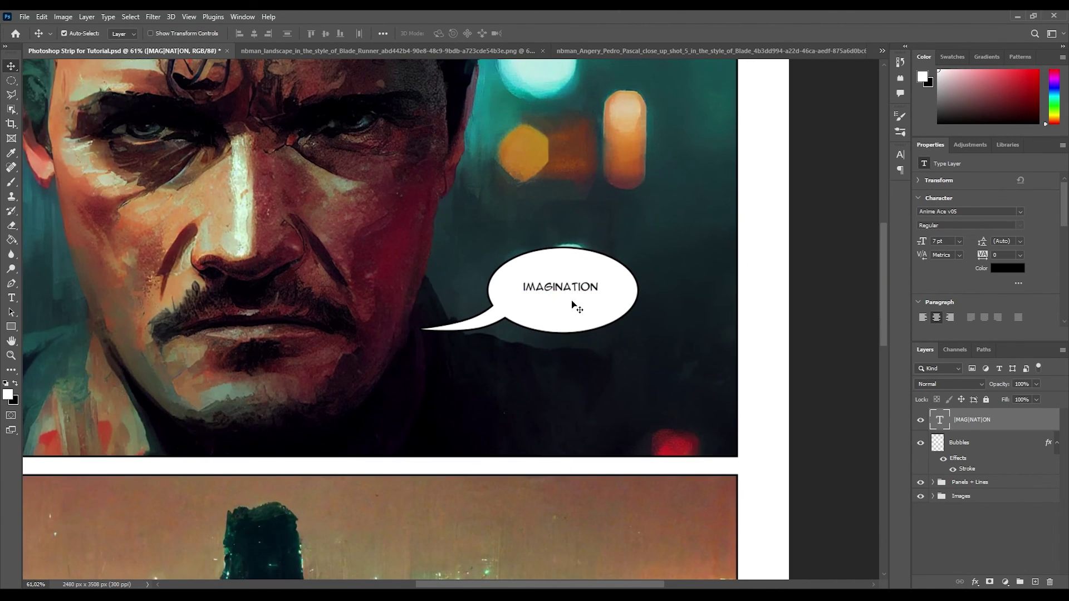
Step: Delete the IMAGINATION text layer and remove the speech bubble with its tail from the Bubbles layer
key("Delete")
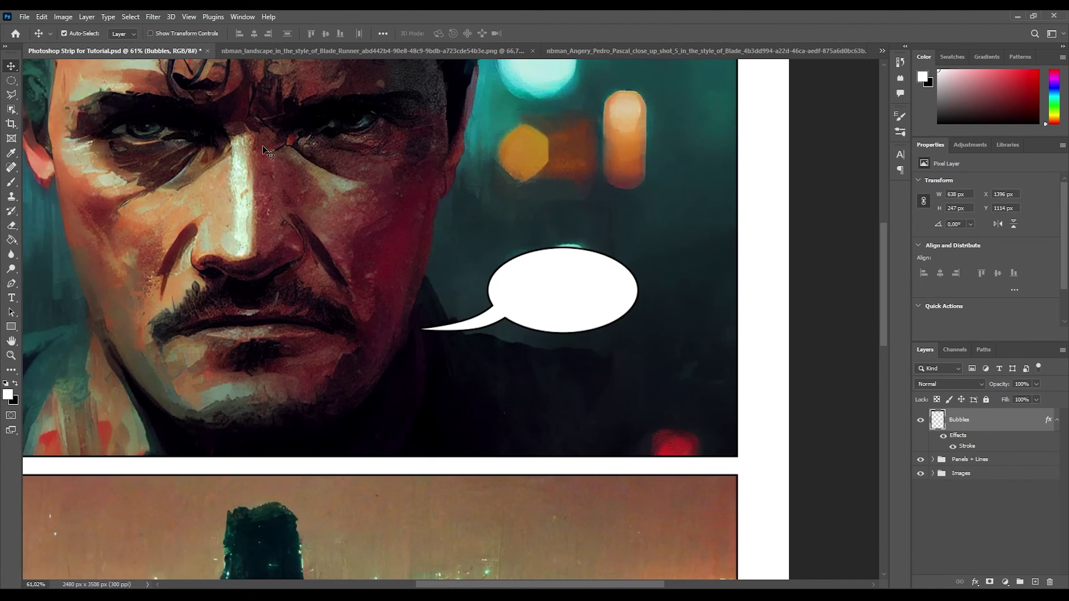
key("Delete")
scroll(342, 179, "down", 2)
scroll(342, 178, "down", 3)
left_click_drag(493, 585, 483, 587)
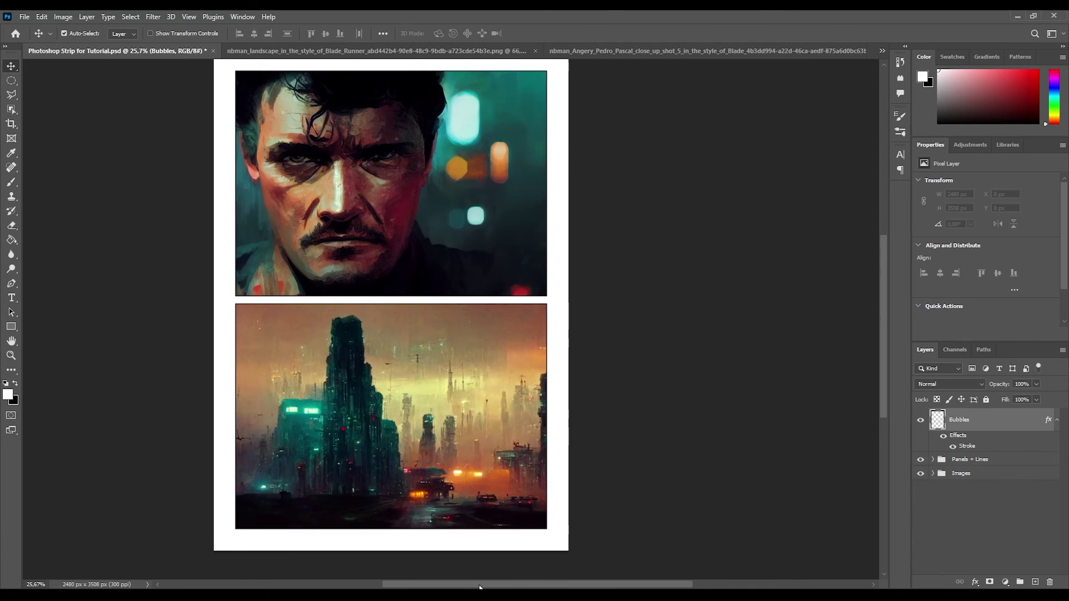
left_click_drag(593, 584, 577, 585)
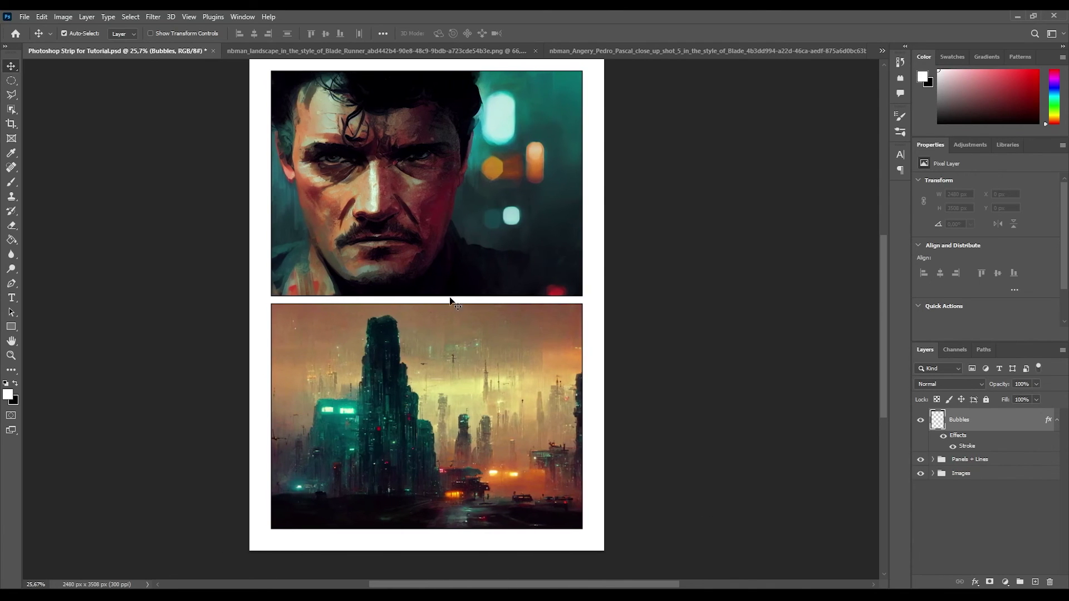
Step: Draw a white-filled ellipse about 399 by 219 px on the Bubbles layer, beside the man's face in the upper panel
key("ctrl+a")
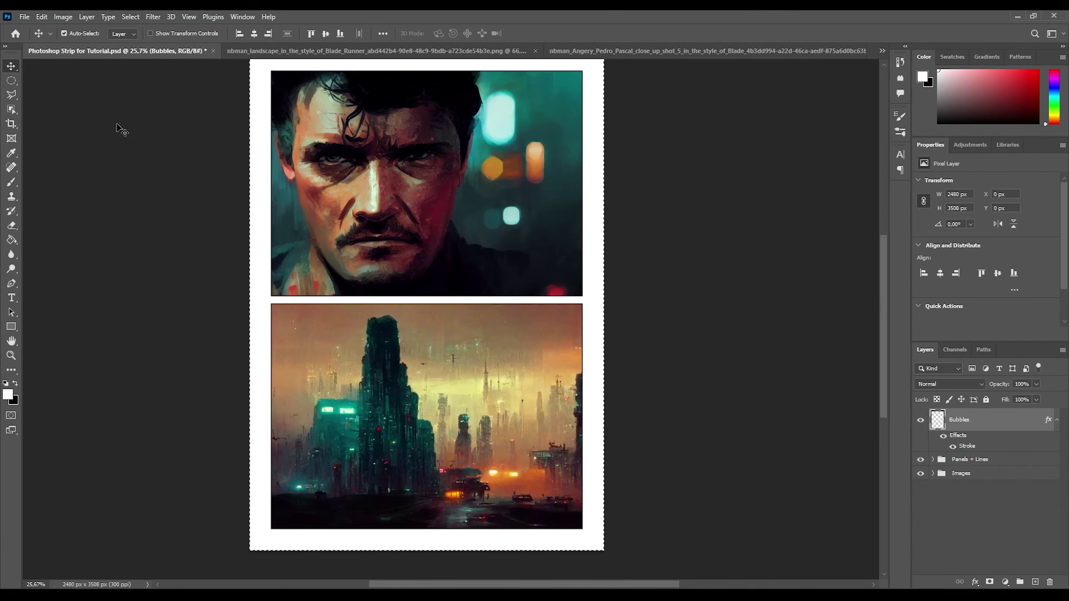
left_click(10, 82)
left_click_drag(484, 193, 534, 220)
key("alt+BackSpace")
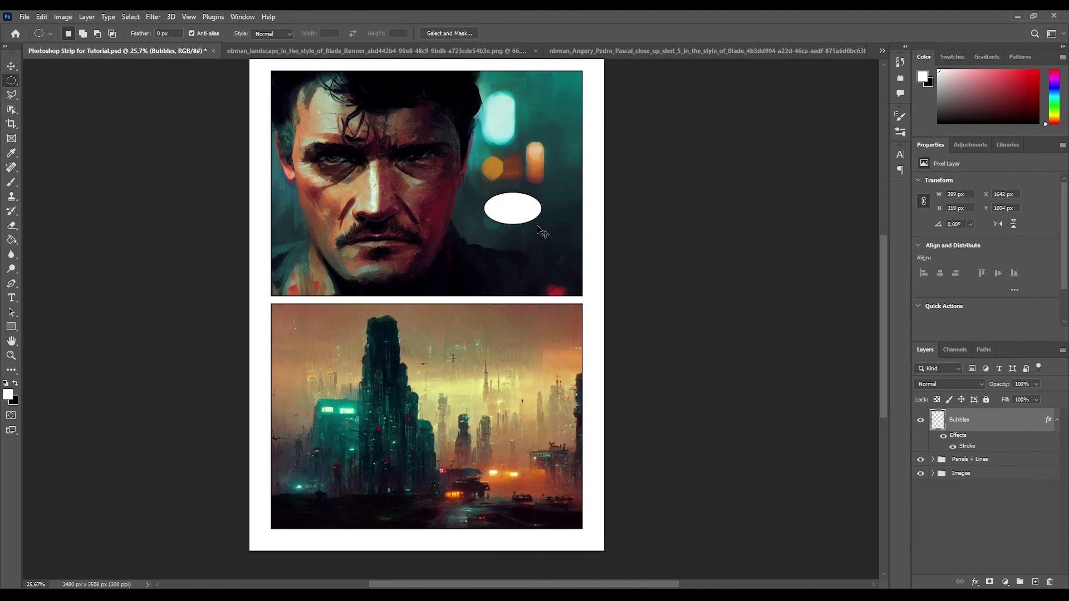
Step: Turn the ellipse into a spiky shout bubble about 575 by 334 px by filling a zigzag Polygonal Lasso outline around it with white
scroll(521, 201, "up", 3)
scroll(520, 201, "up", 5)
key("l")
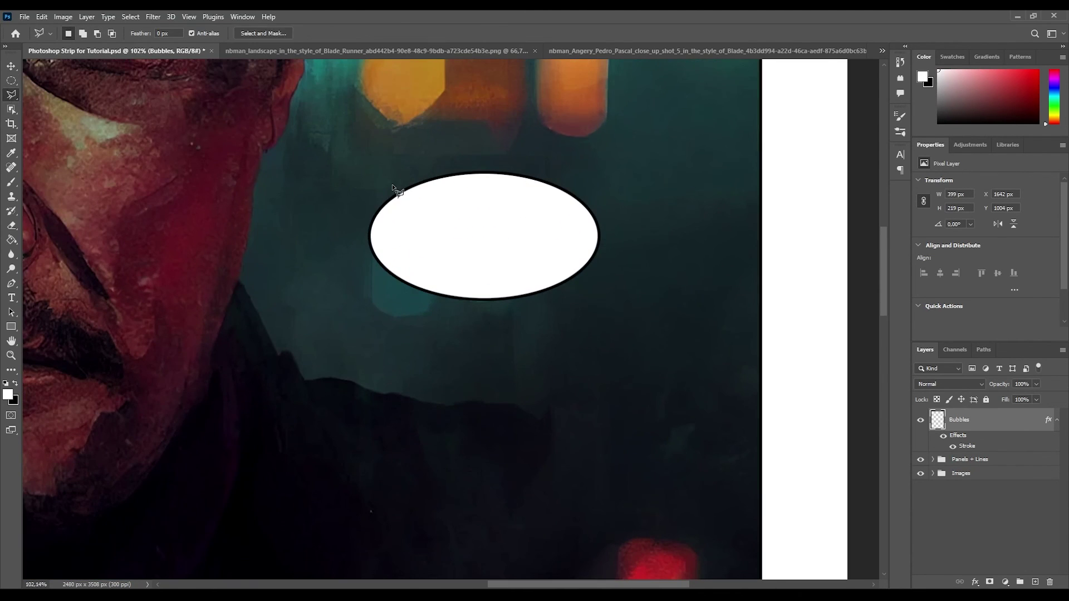
left_click(403, 196)
left_click(408, 146)
left_click(433, 184)
left_click(446, 139)
left_click(481, 178)
left_click(507, 136)
left_click(513, 187)
left_click(555, 152)
left_click(552, 188)
left_click(596, 170)
left_click(580, 206)
left_click(618, 195)
left_click(594, 222)
left_click(642, 230)
left_click(594, 239)
left_click(624, 284)
left_click(574, 269)
left_click(544, 279)
left_click(536, 319)
left_click(510, 288)
left_click(470, 324)
left_click(460, 295)
left_click(412, 319)
left_click(419, 283)
left_click(367, 290)
left_click(379, 261)
left_click(332, 259)
left_click(372, 231)
left_click(316, 212)
left_click(376, 213)
left_click(363, 156)
left_click(405, 195)
key("alt+BackSpace")
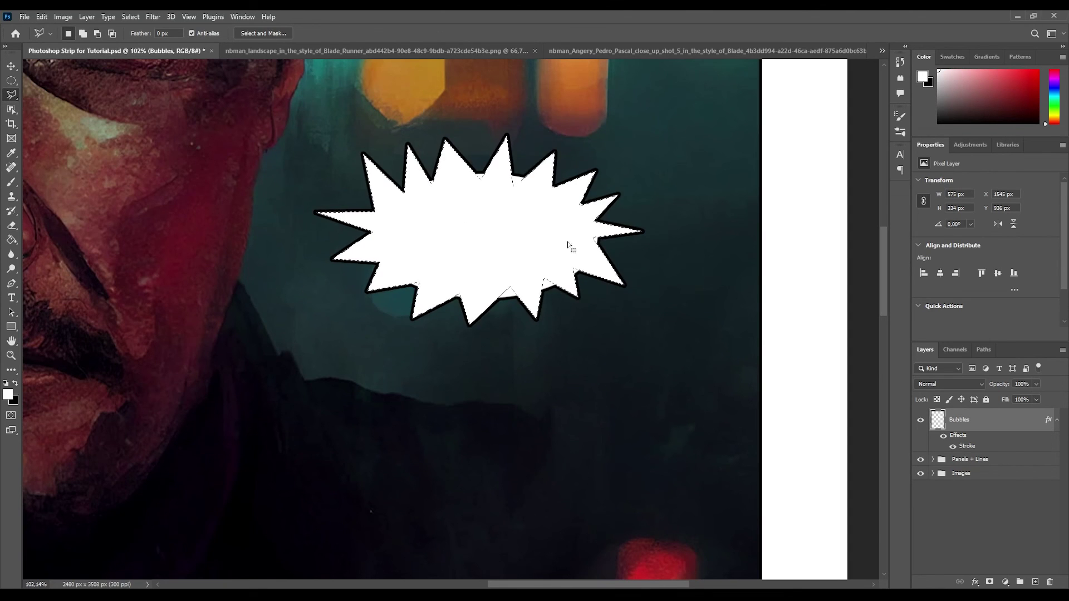
key("ctrl+d")
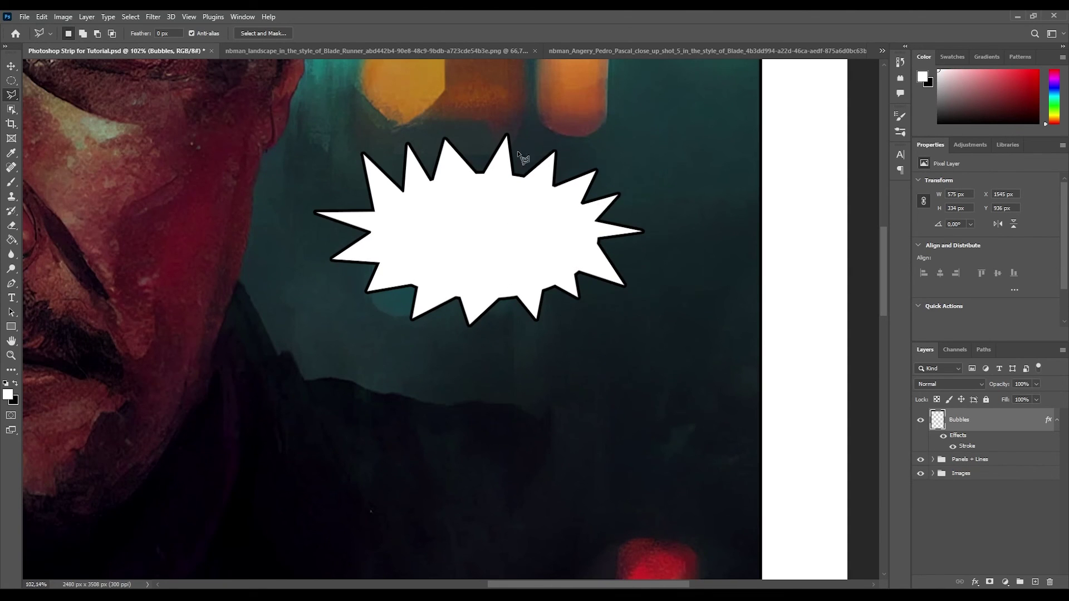
Step: Undo the spiky outline and its white fill, back to the plain elliptical bubble
key("ctrl+shift+d")
key("ctrl+z")
key("ctrl+z")
key("ctrl+z")
key("ctrl+z")
Step: Try outlining a few spikes along the ellipse's upper edge with the Polygonal Lasso, and discard them
left_click(415, 180)
left_click(424, 127)
left_click(441, 167)
left_click(458, 120)
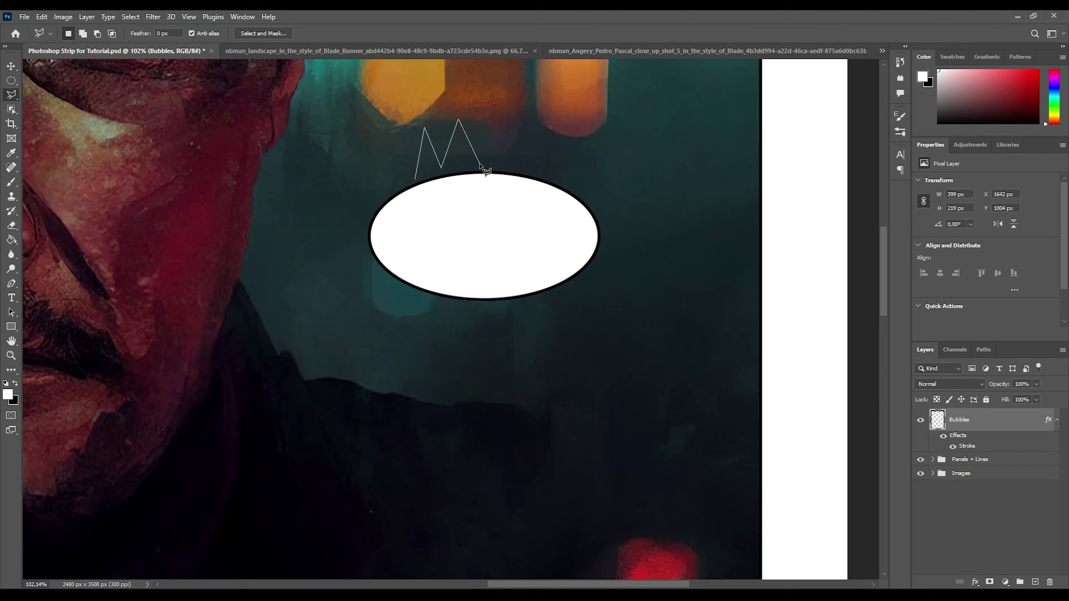
left_click(472, 165)
left_click(493, 134)
left_click(508, 166)
double_click(532, 199)
key("ctrl+d")
key("ctrl+z")
Step: Draw a white-filled rectangular caption box about 921 by 79 px in the upper panel's top-right corner on the Bubbles layer
scroll(774, 257, "down", 5)
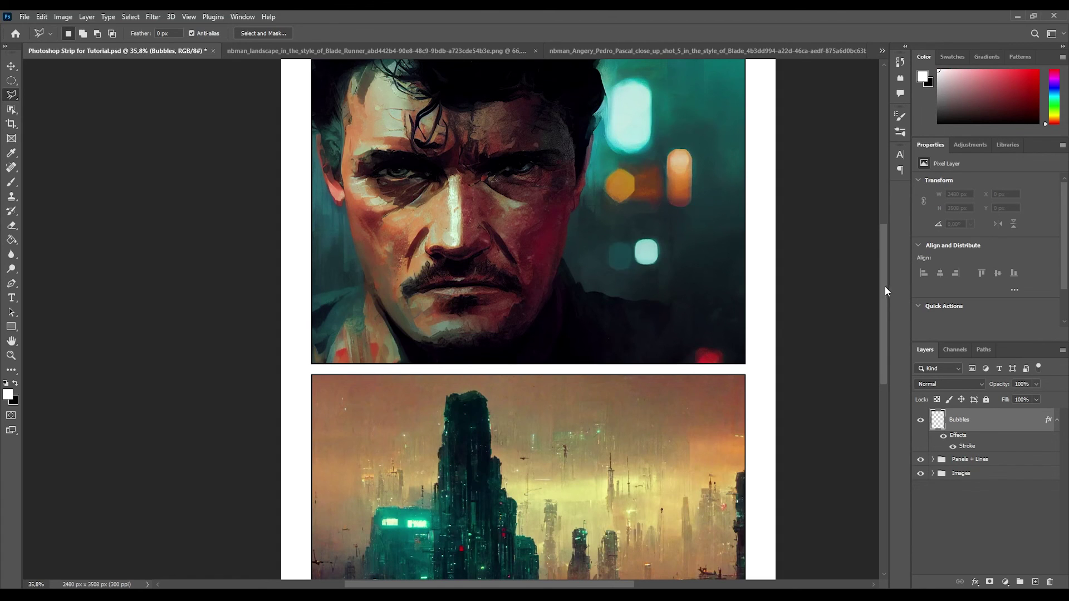
scroll(813, 296, "down", 3)
left_click_drag(886, 300, 891, 308)
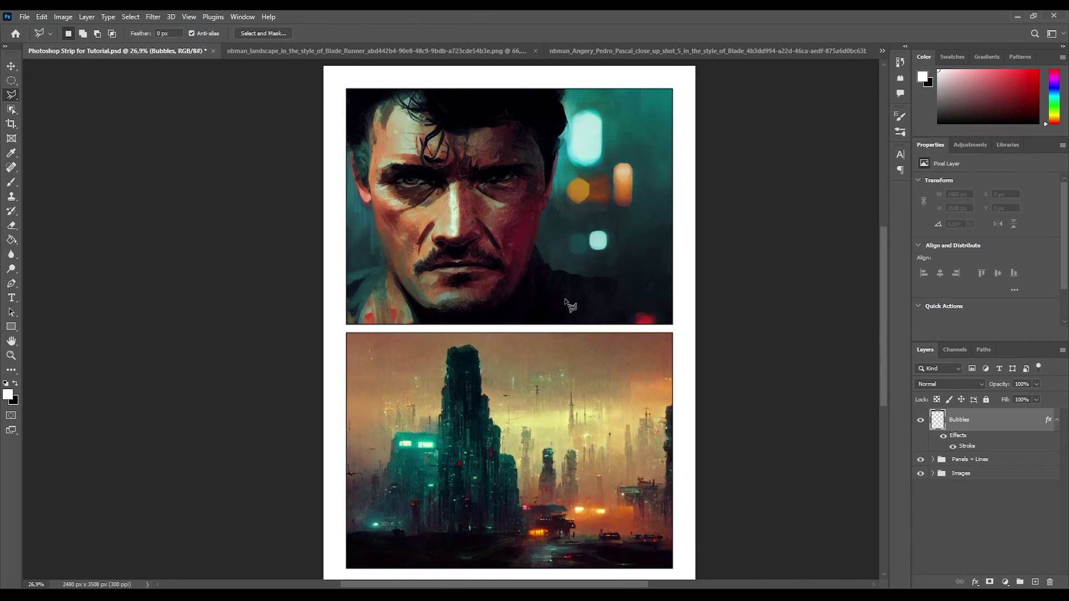
left_click(17, 81)
key("shift+m")
left_click_drag(531, 90, 670, 102)
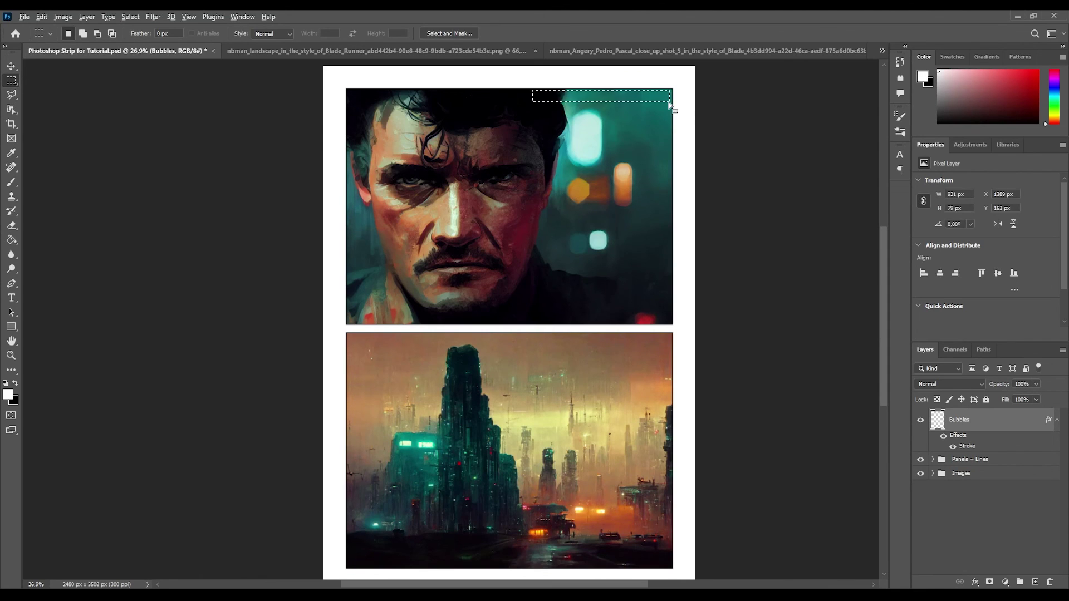
key("alt+BackSpace")
key("ctrl+d")
Step: Add the "Lorem Ipsum" placeholder text and position it inside the caption box near its left end
left_click(14, 299)
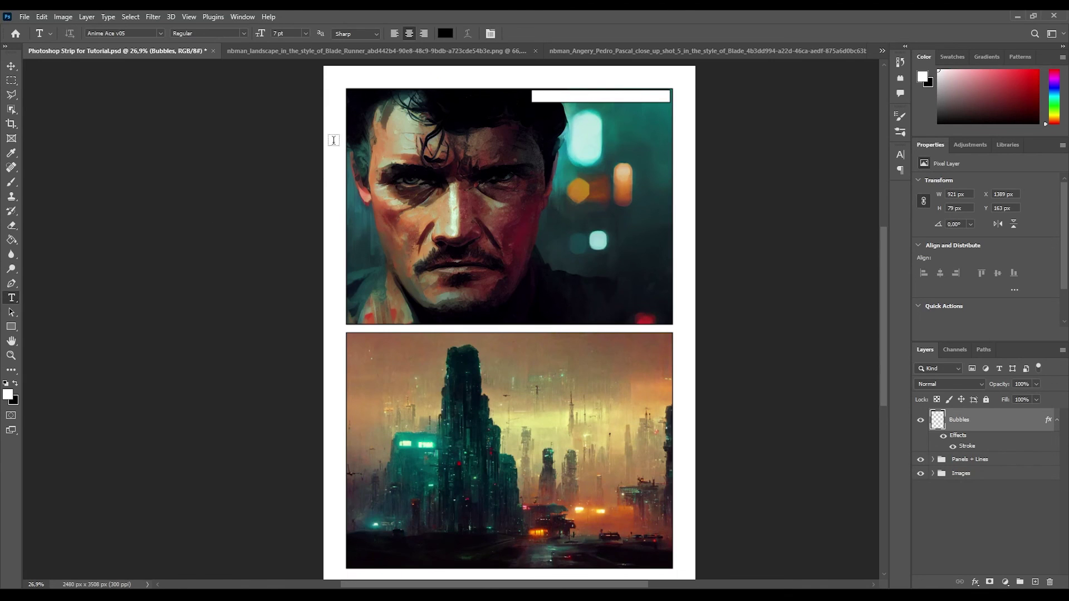
left_click(539, 96)
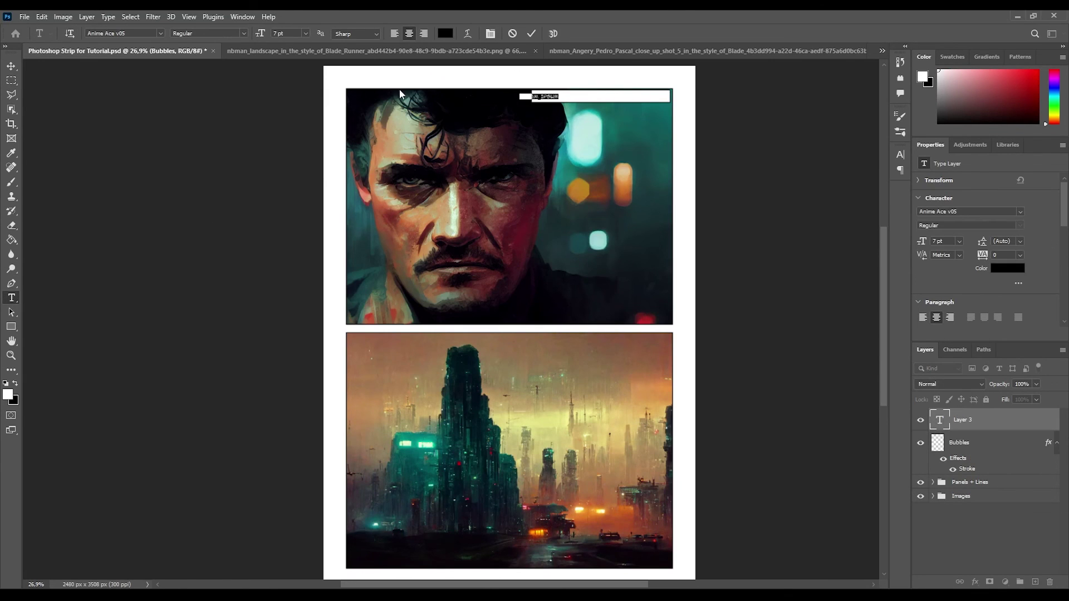
key("ctrl+Return")
left_click_drag(554, 98, 571, 97)
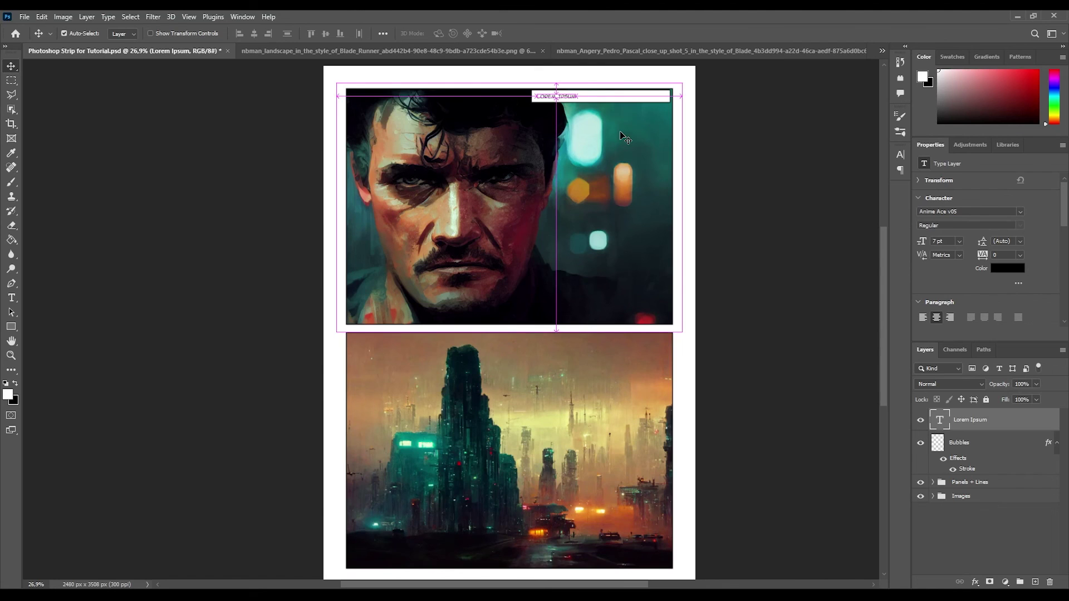
Step: Delete the Lorem Ipsum text layer and clear the caption box from the Bubbles layer
key("Delete")
key("ctrl+a")
key("Delete")
key("ctrl+d")
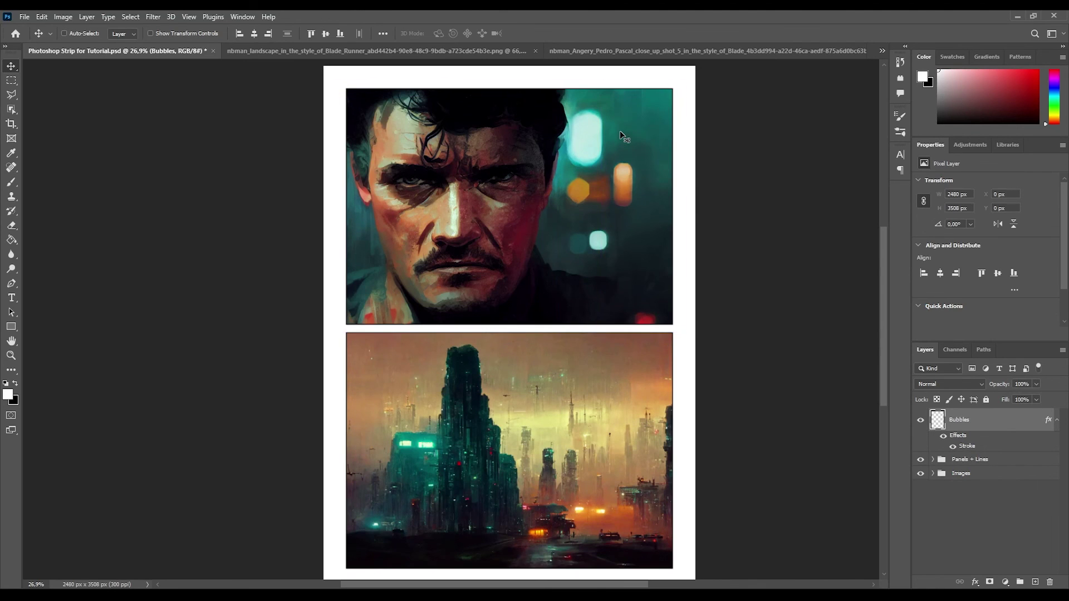